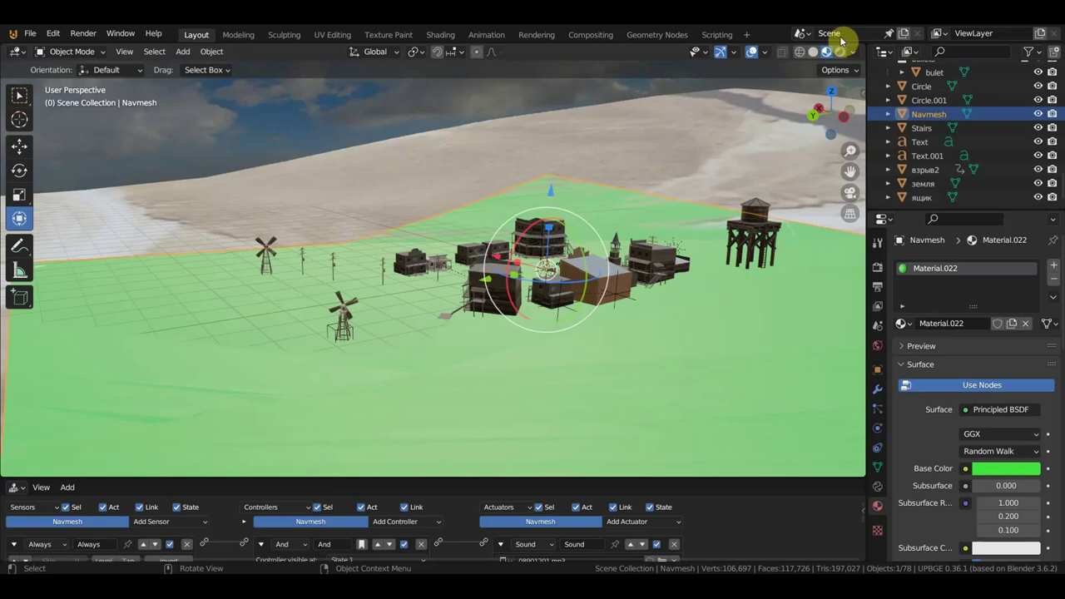
Step: Check the scene list and orbit and zoom around the western town to inspect it
left_click(810, 34)
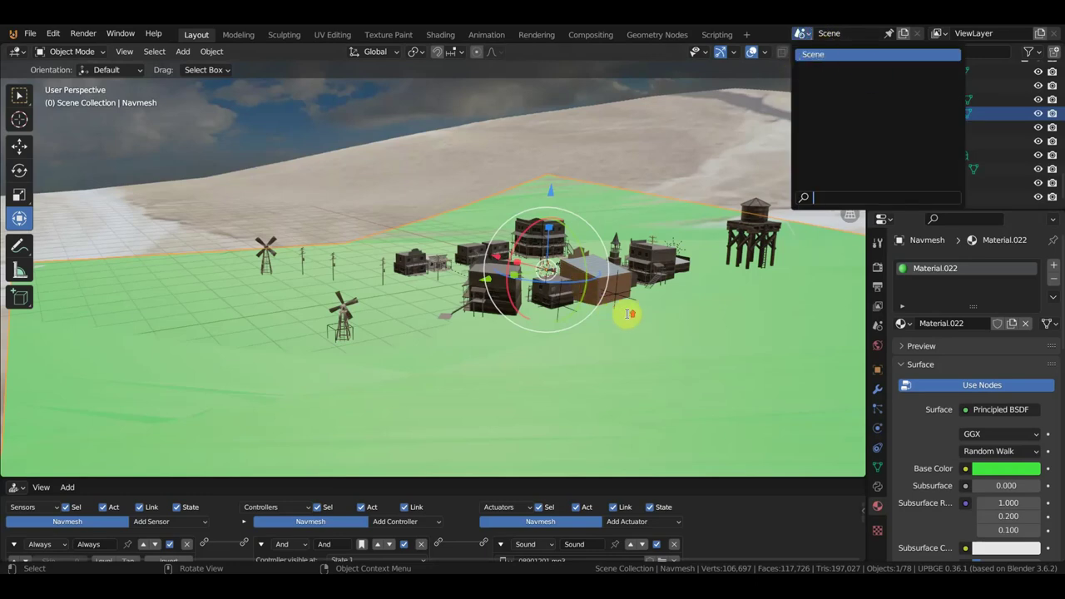
scroll(682, 334, "up", 2)
scroll(684, 337, "up", 2)
mouse_move(689, 339)
middle_mouse_down()
mouse_move(759, 287)
mouse_move(582, 309)
middle_mouse_up()
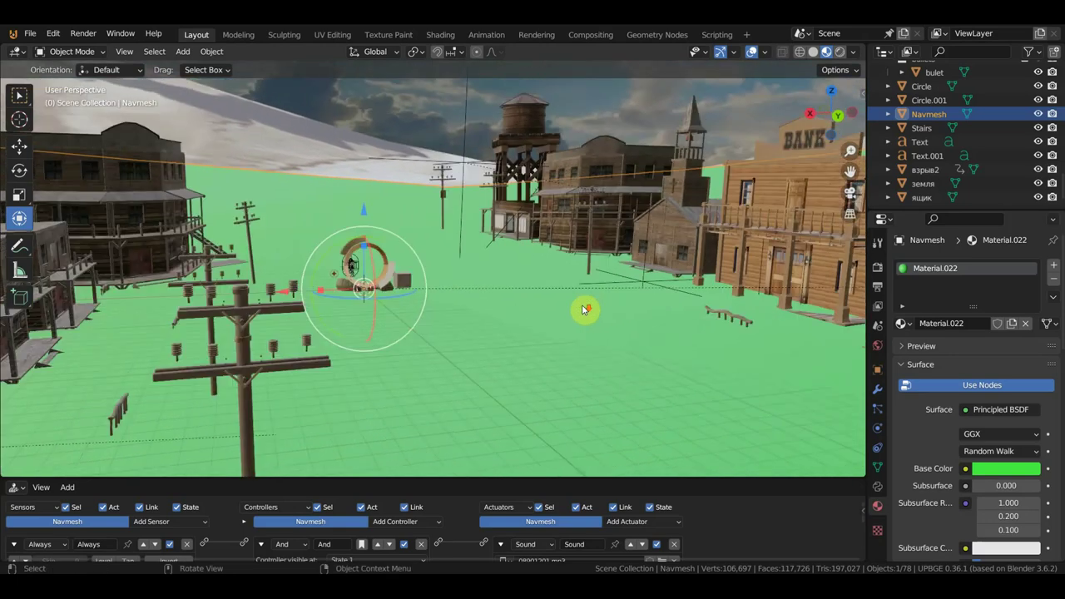
mouse_move(469, 299)
middle_mouse_down()
mouse_move(570, 306)
mouse_move(537, 304)
mouse_move(542, 288)
middle_mouse_up()
scroll(499, 250, "down", 3)
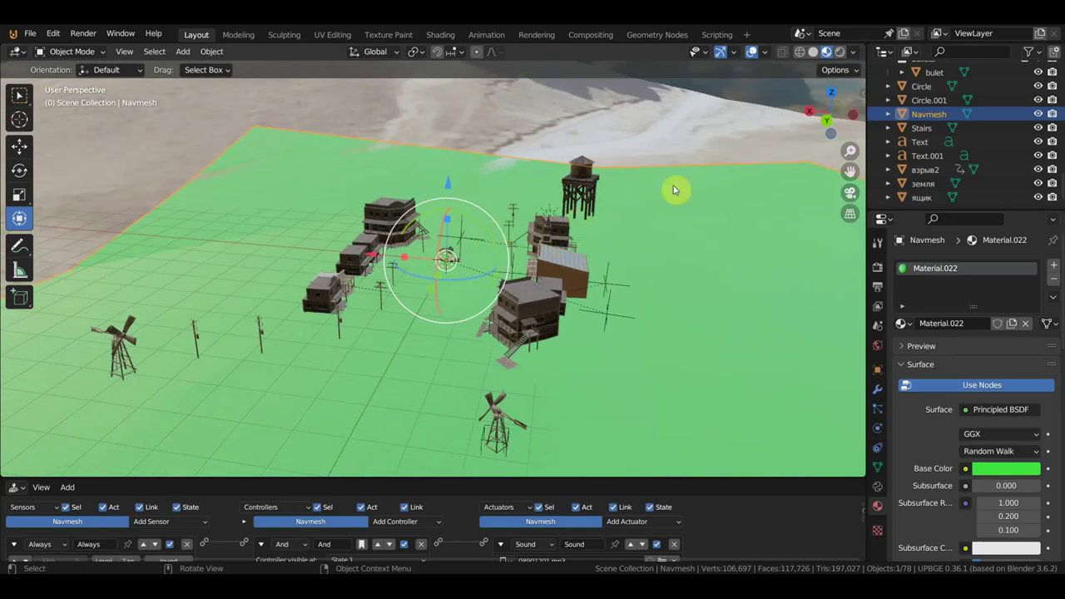
scroll(564, 294, "up", 3)
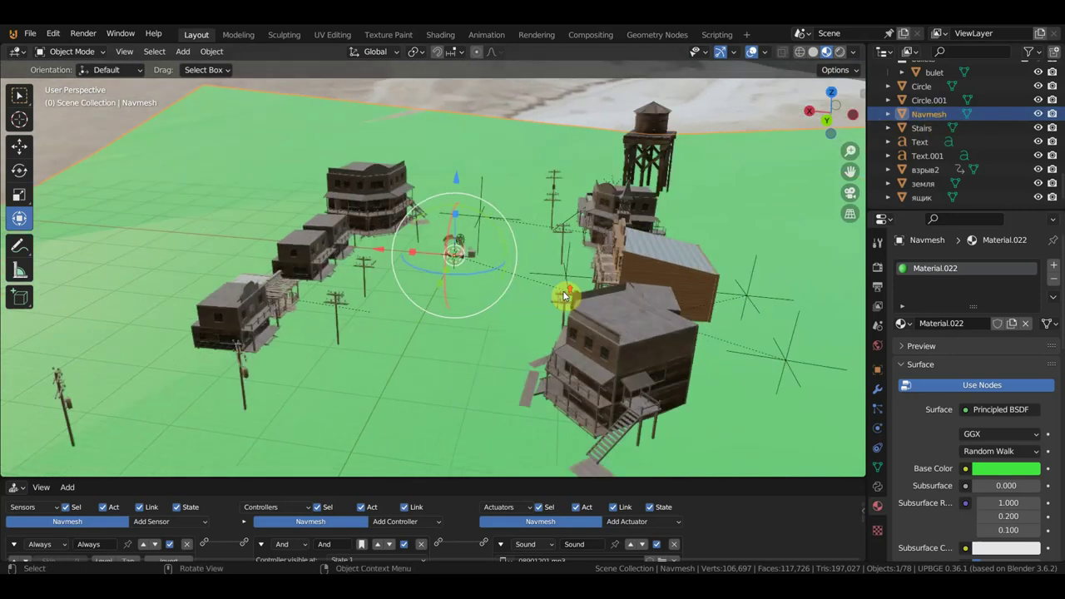
scroll(508, 258, "up", 3)
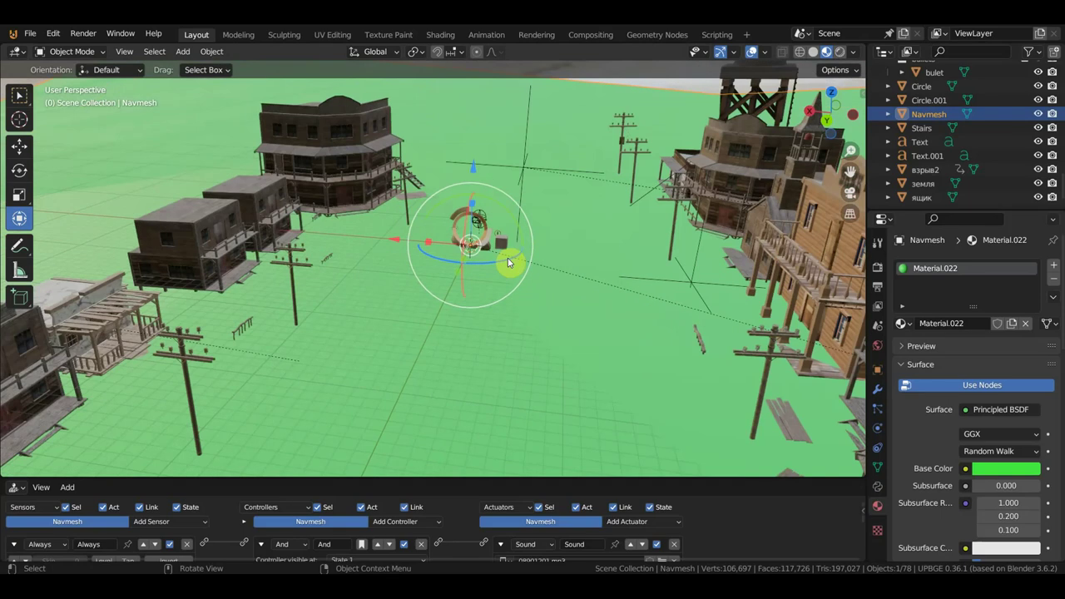
mouse_move(508, 263)
middle_mouse_down()
mouse_move(553, 252)
mouse_move(377, 346)
mouse_move(411, 331)
middle_mouse_up()
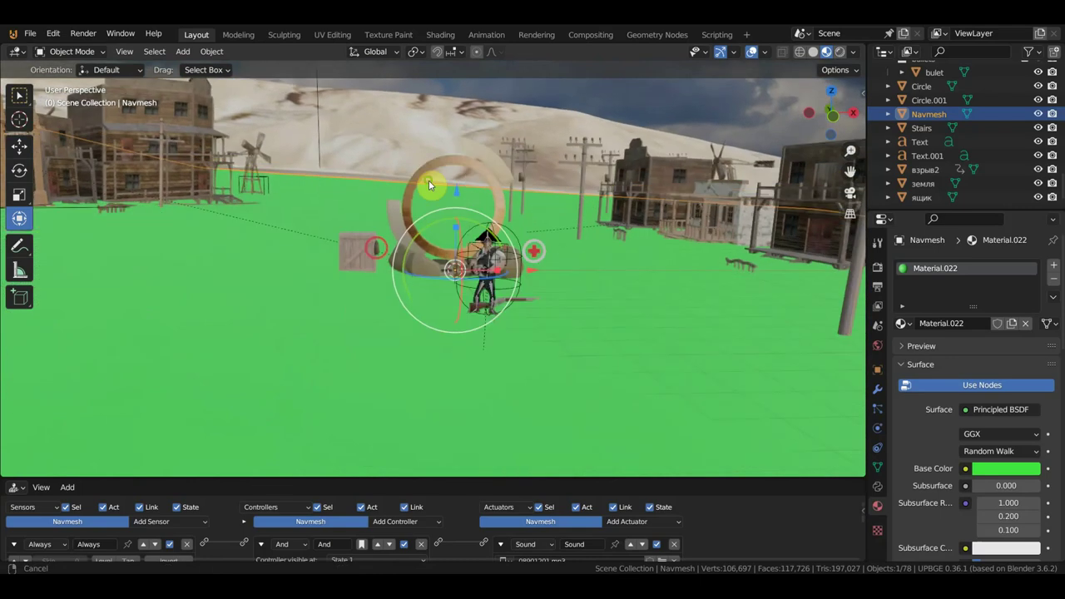
middle_click_drag(412, 331, 480, 283)
scroll(480, 283, "down", 2)
scroll(453, 281, "down", 5)
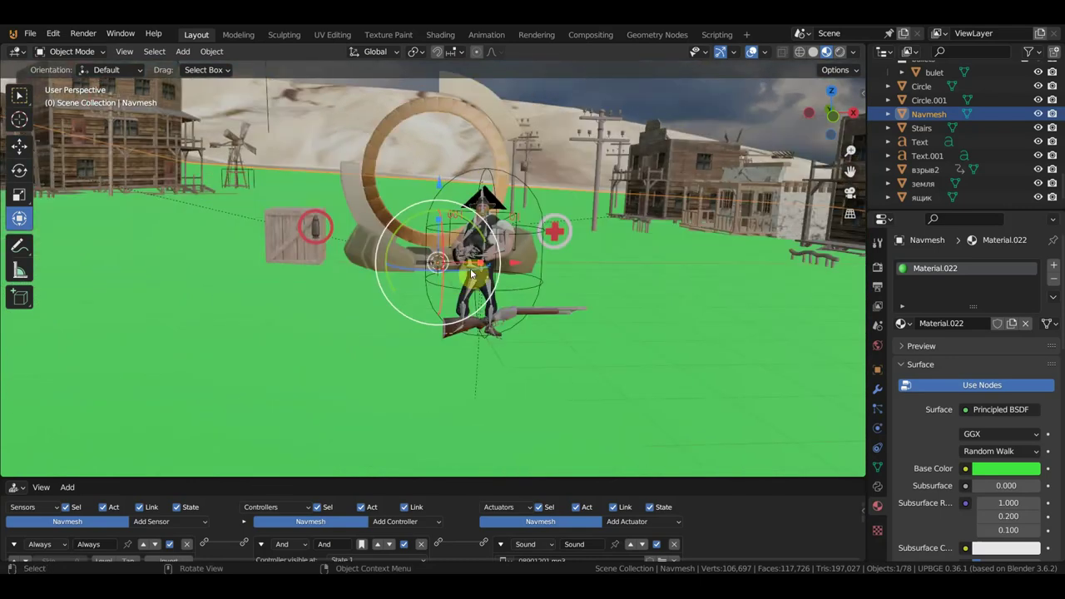
scroll(482, 250, "down", 1)
scroll(486, 245, "down", 1)
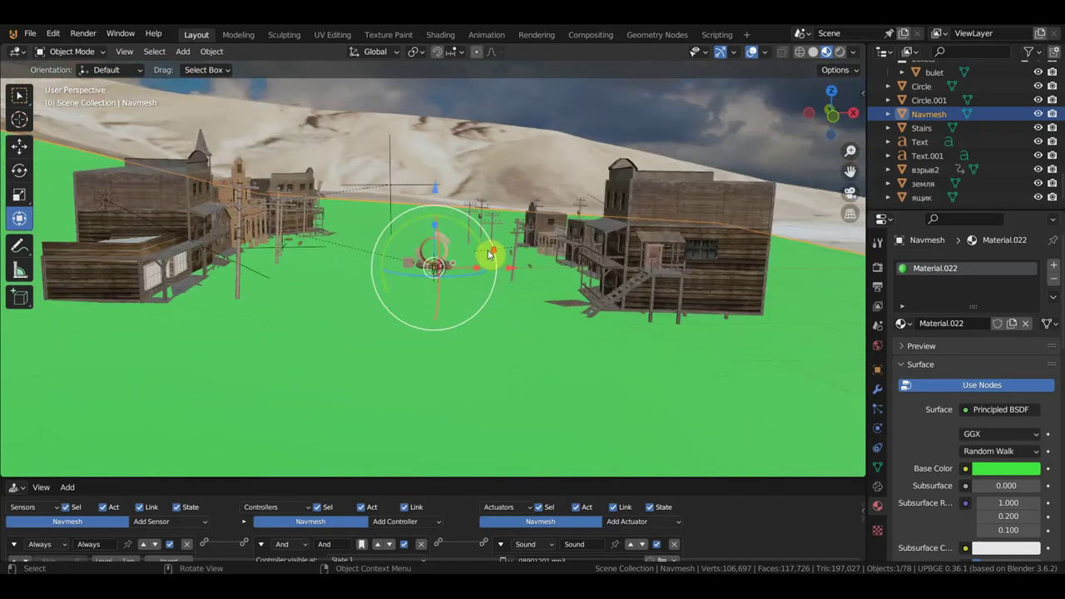
scroll(491, 257, "down", 1)
middle_click_drag(494, 260, 502, 275)
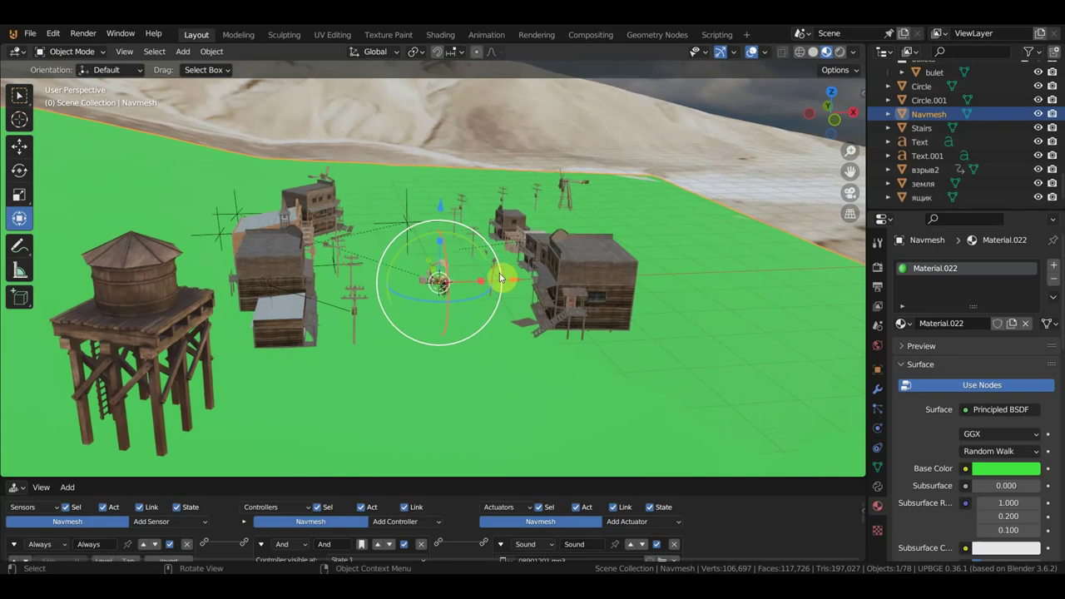
Step: Select all 76 town objects, copy them to the clipboard, and open the New Scene options
key("a")
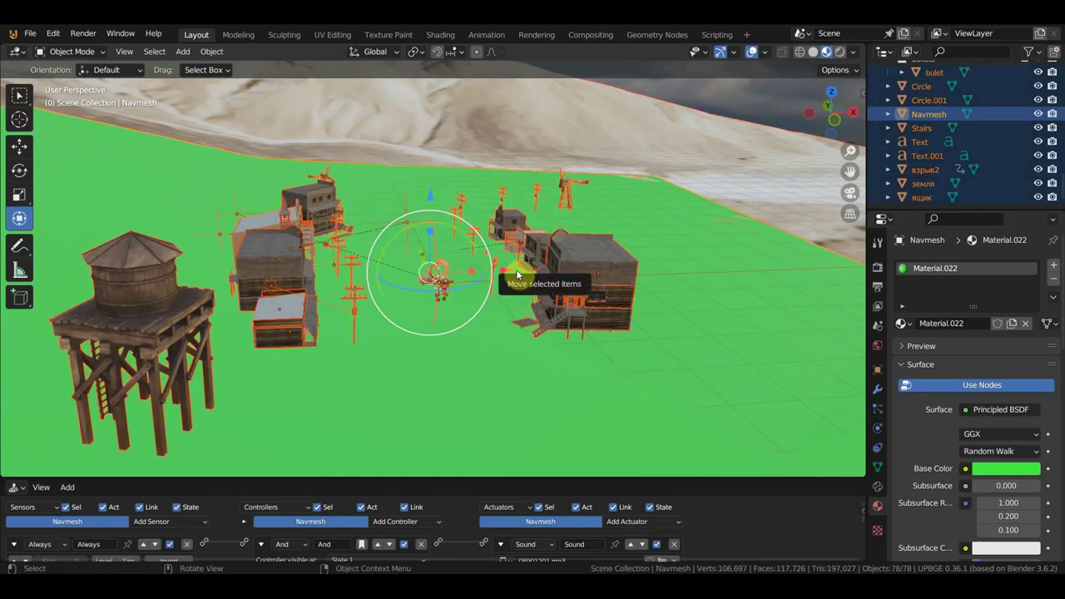
right_click(516, 274)
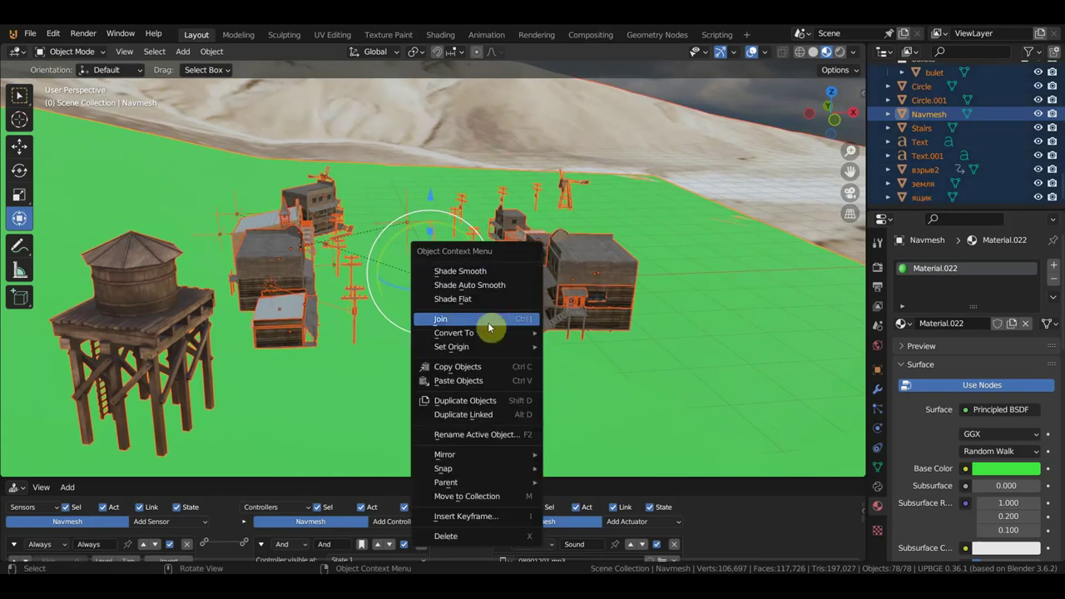
key("ctrl+c")
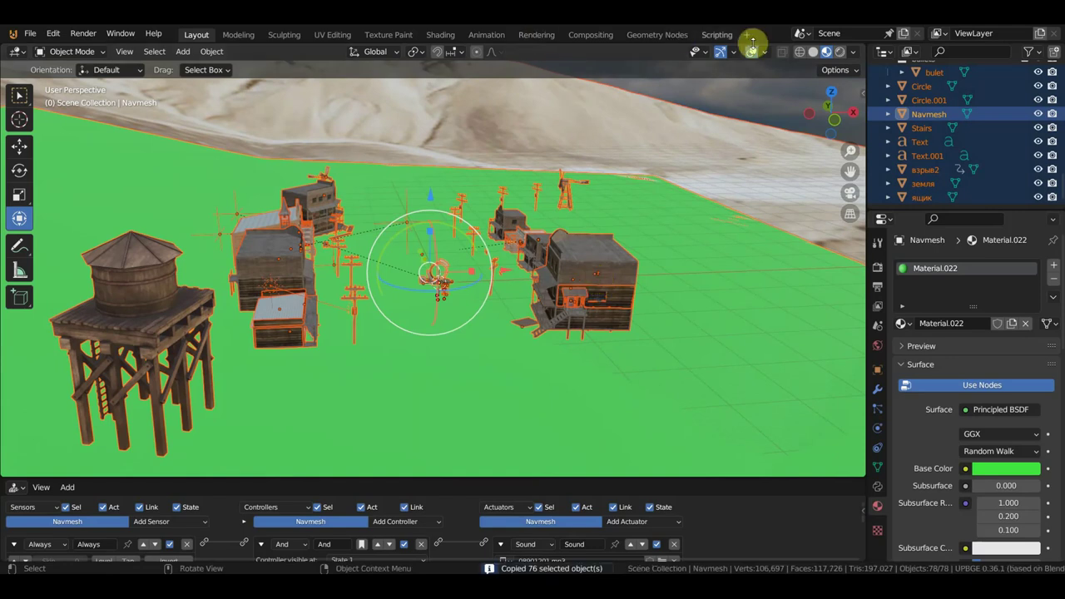
left_click(904, 33)
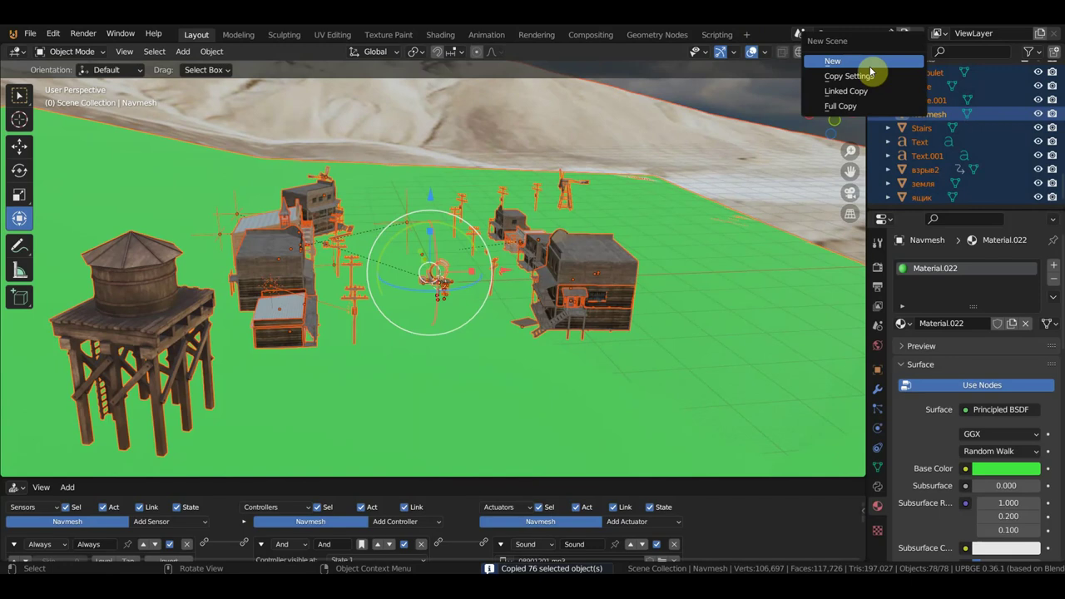
Step: Choose New to add an empty scene named Scene.001
left_click(835, 61)
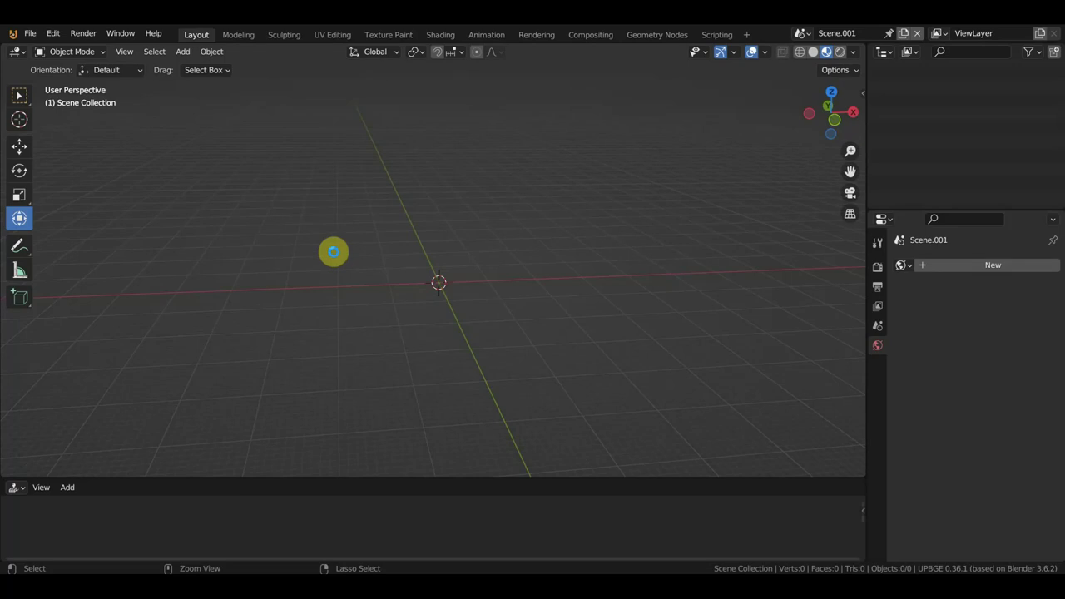
Step: Paste the copied town into Scene.001 and look over the pasted terrain
key("ctrl+v")
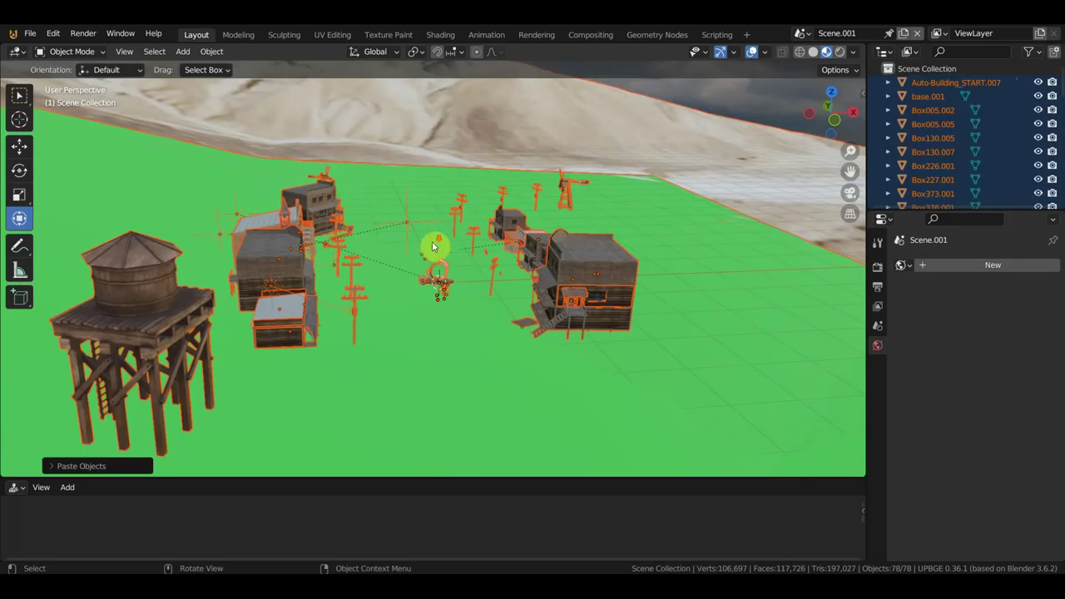
middle_click_drag(435, 245, 432, 246)
scroll(421, 212, "down", 3)
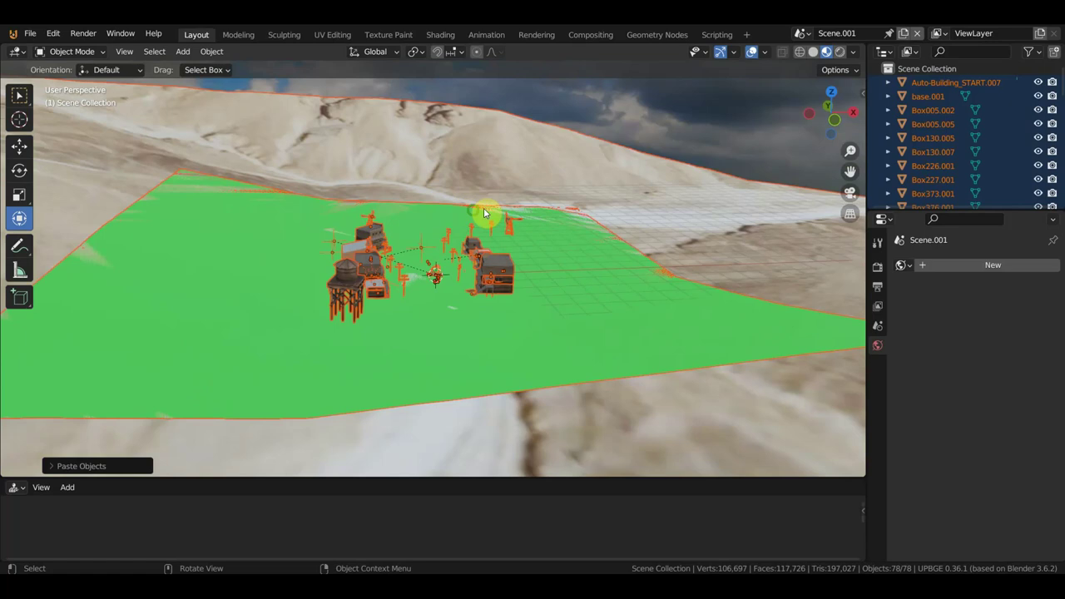
middle_click_drag(483, 217, 407, 221)
scroll(430, 219, "up", 3)
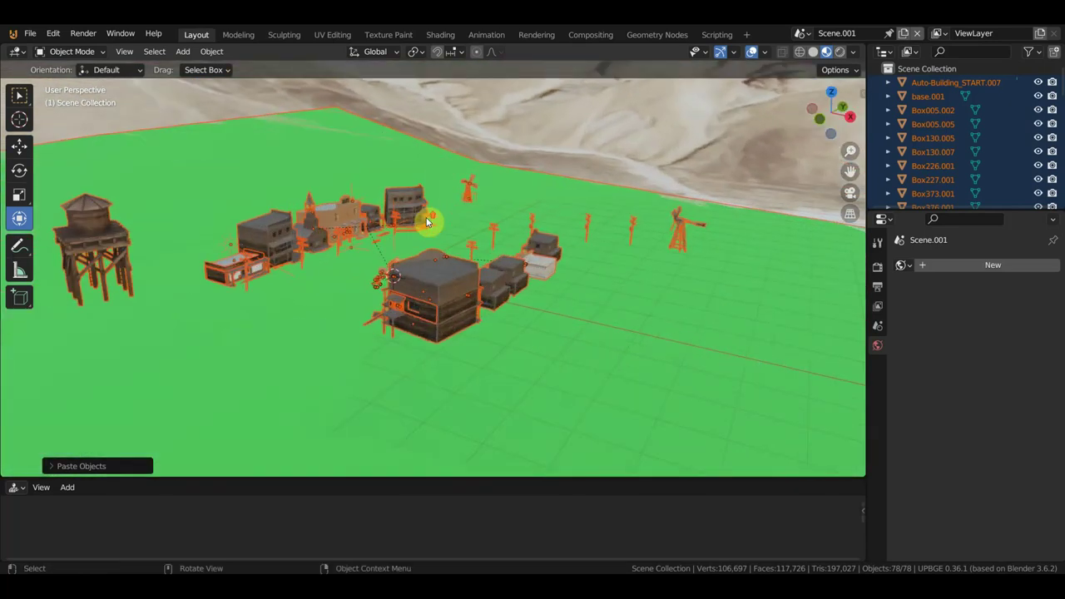
scroll(485, 242, "down", 1)
Step: Delete the large building in the middle of the town
middle_click_drag(486, 242, 513, 237)
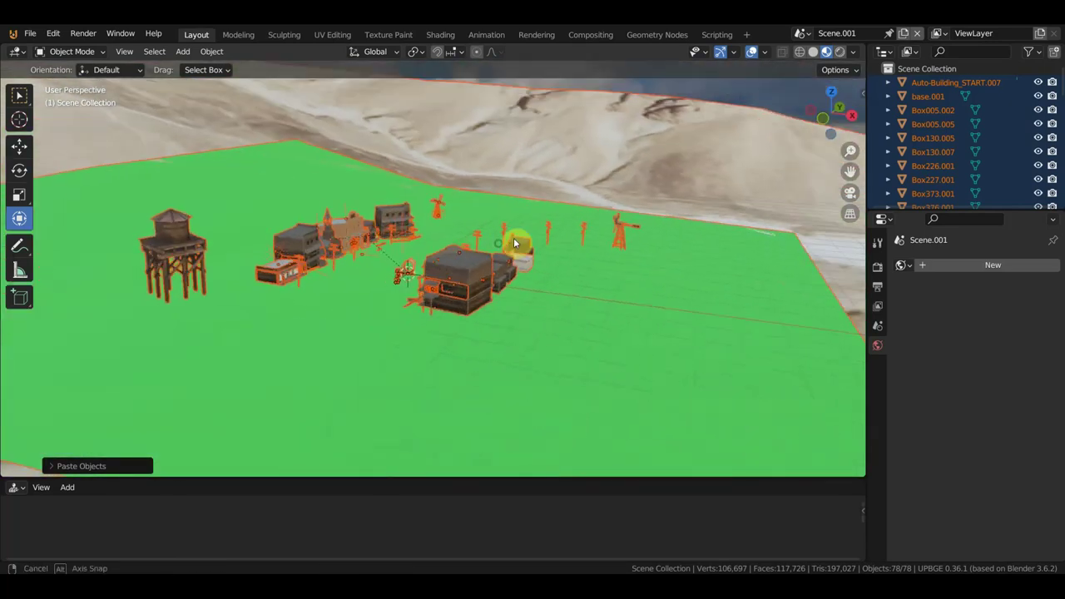
left_click(475, 265)
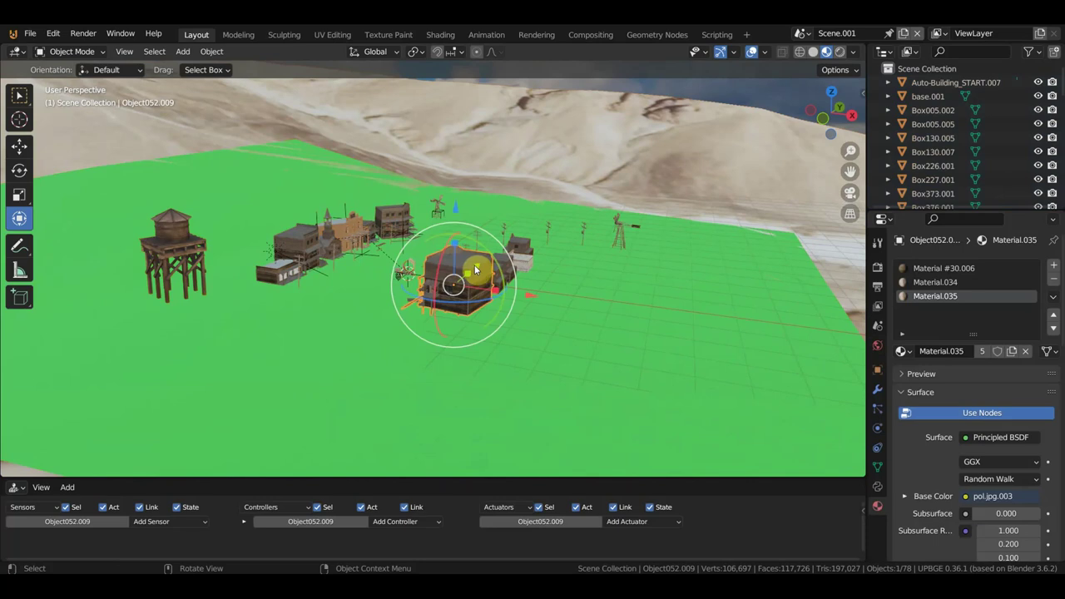
key("Delete")
Step: Delete the next central building plus the nearby small props, door panel and flat ground board
left_click(452, 295)
key("Delete")
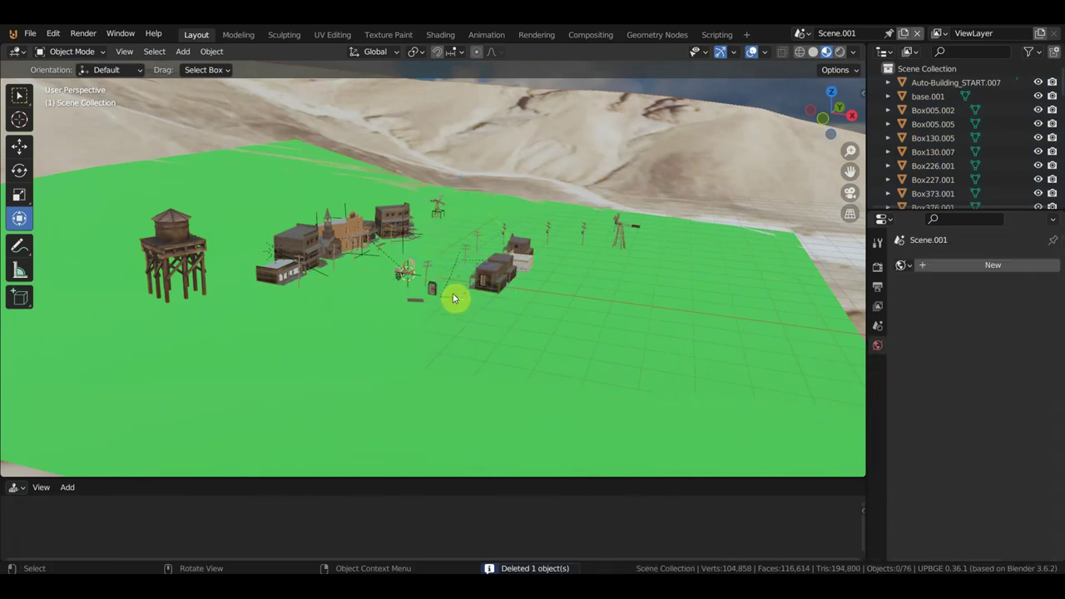
scroll(451, 298, "up", 4)
left_click(439, 338)
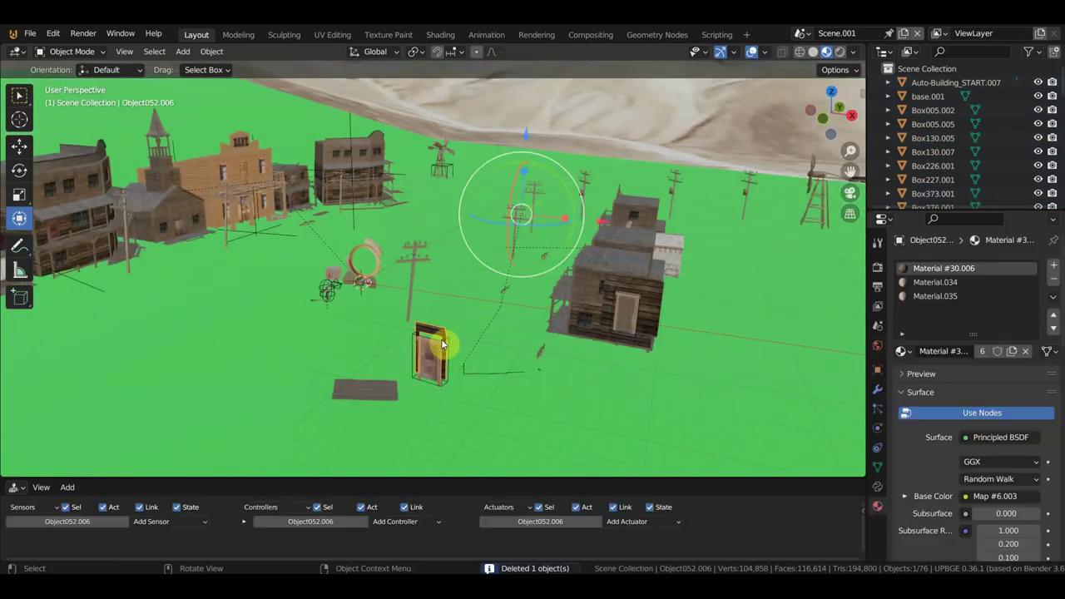
key("Delete")
left_click(442, 343)
key("Delete")
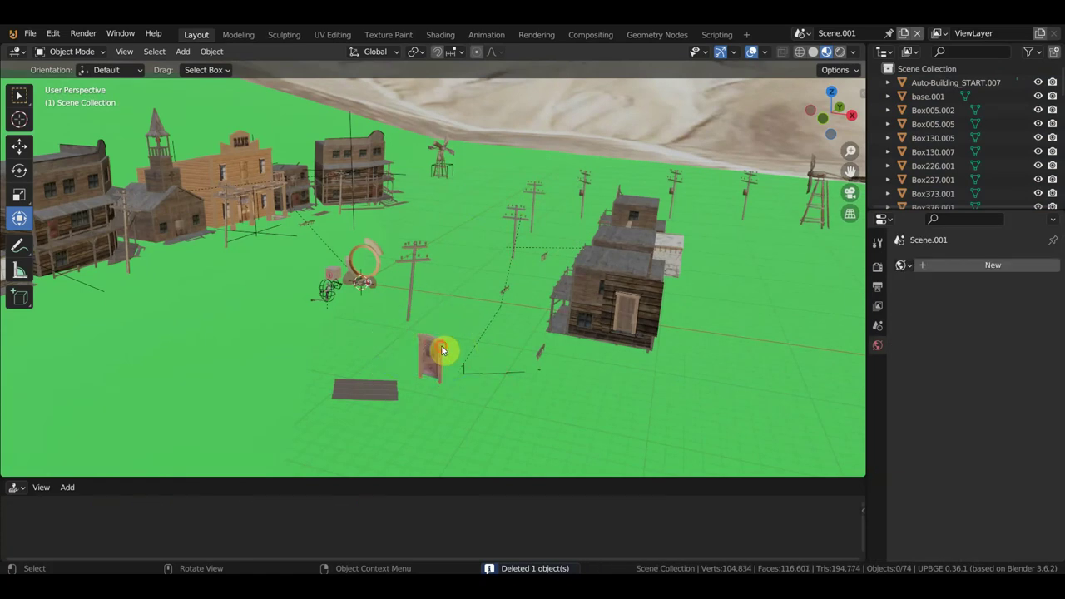
left_click(435, 356)
key("Delete")
left_click(379, 392)
key("Delete")
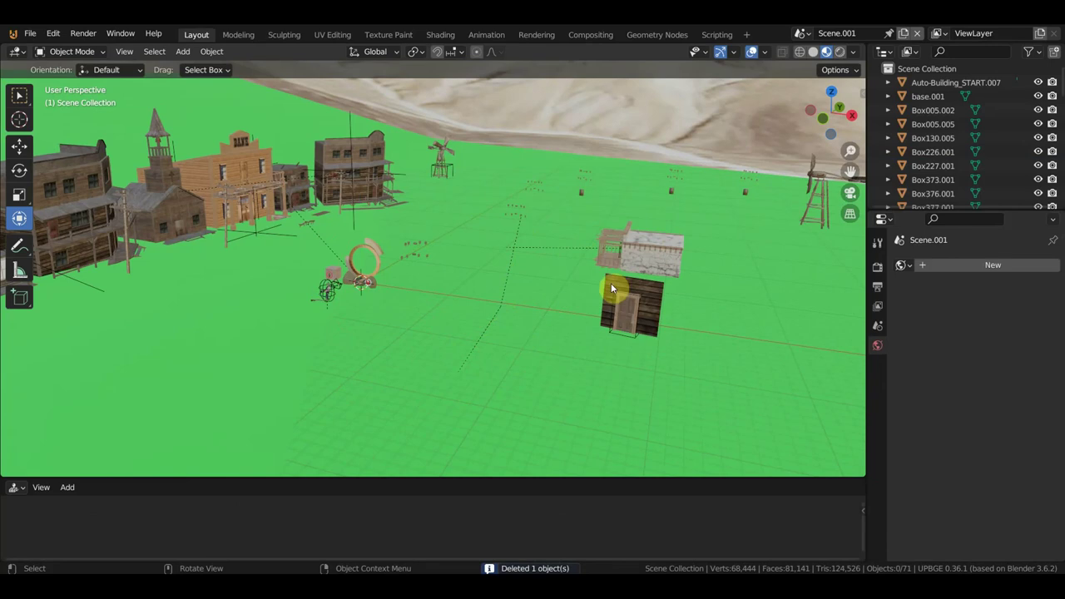
Step: Remove the sheriff's office part and two small objects beside the hut
left_click(643, 256)
key("Delete")
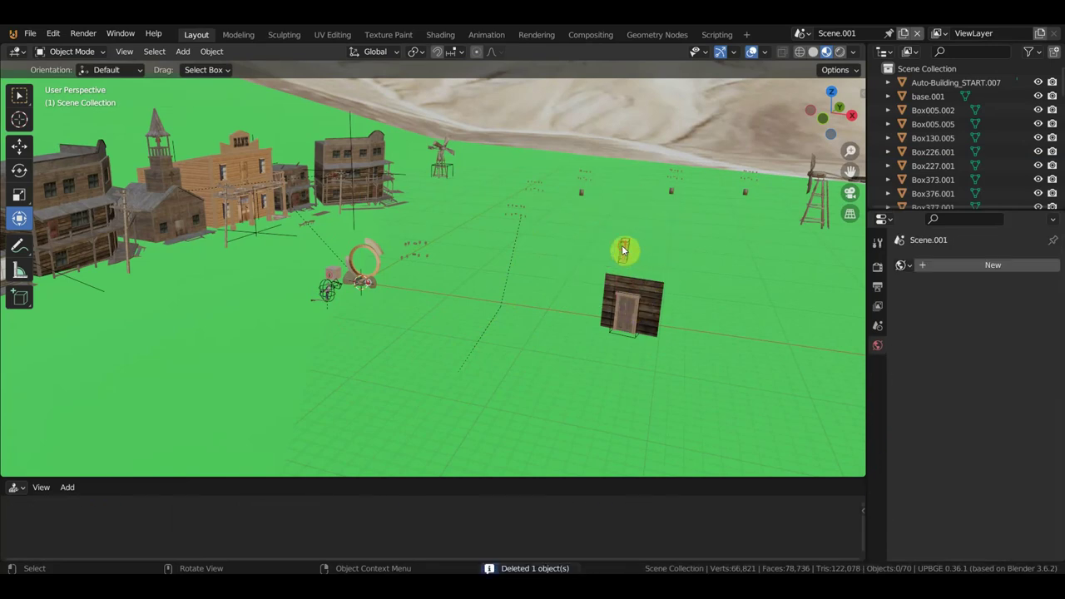
left_click(623, 249)
key("Delete")
left_click(625, 253)
key("Delete")
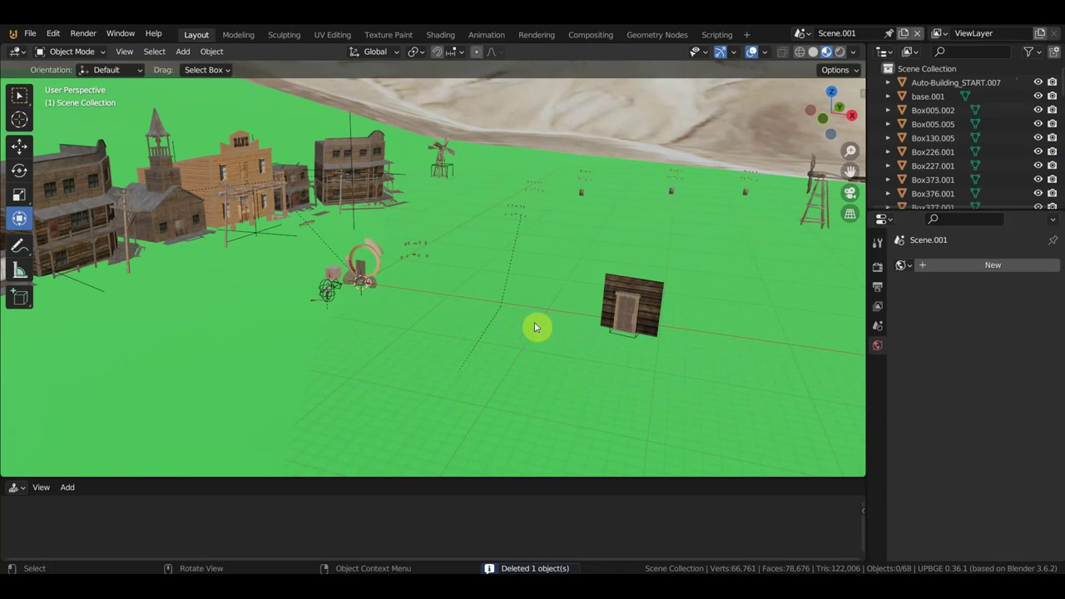
Step: Delete the dotted ground object and every piece of the hut, leaving Box130.006 selected
left_click(423, 241)
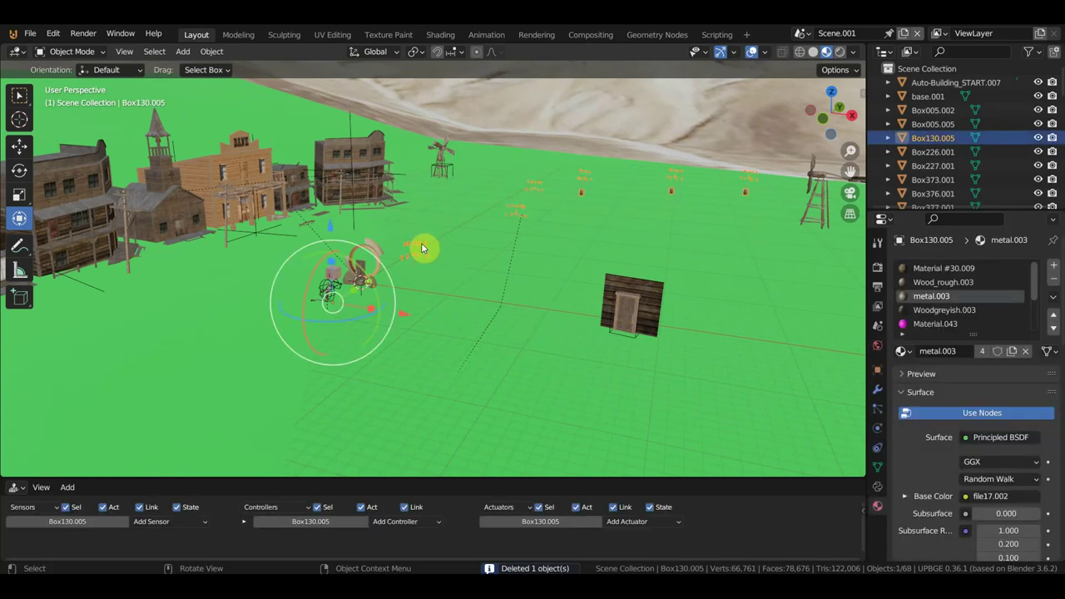
key("Delete")
left_click(625, 306)
key("Delete")
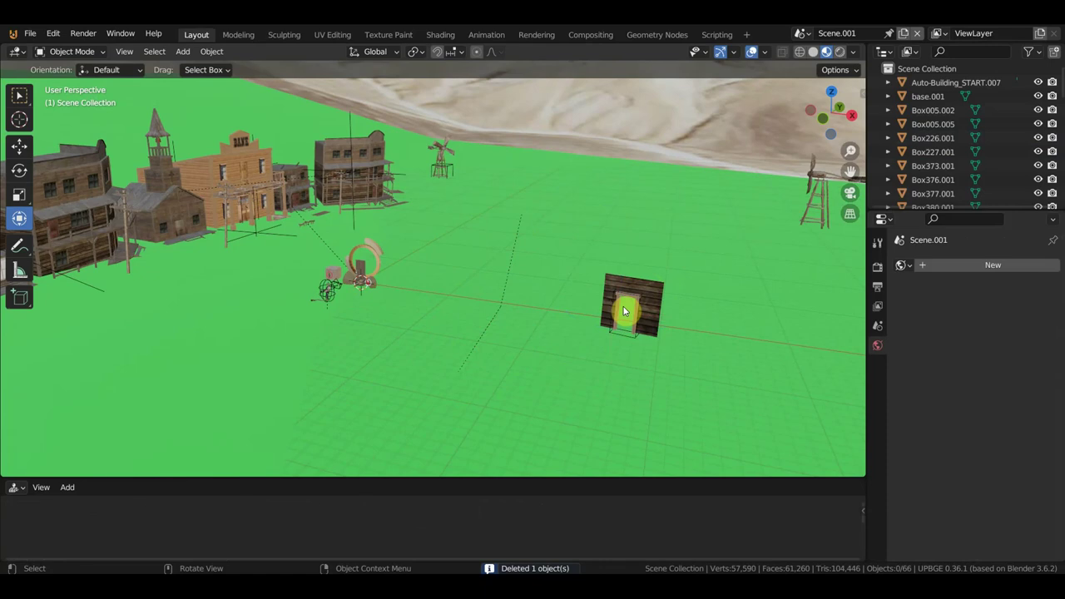
left_click(626, 309)
left_click(626, 307)
key("Delete")
left_click(630, 295)
key("Delete")
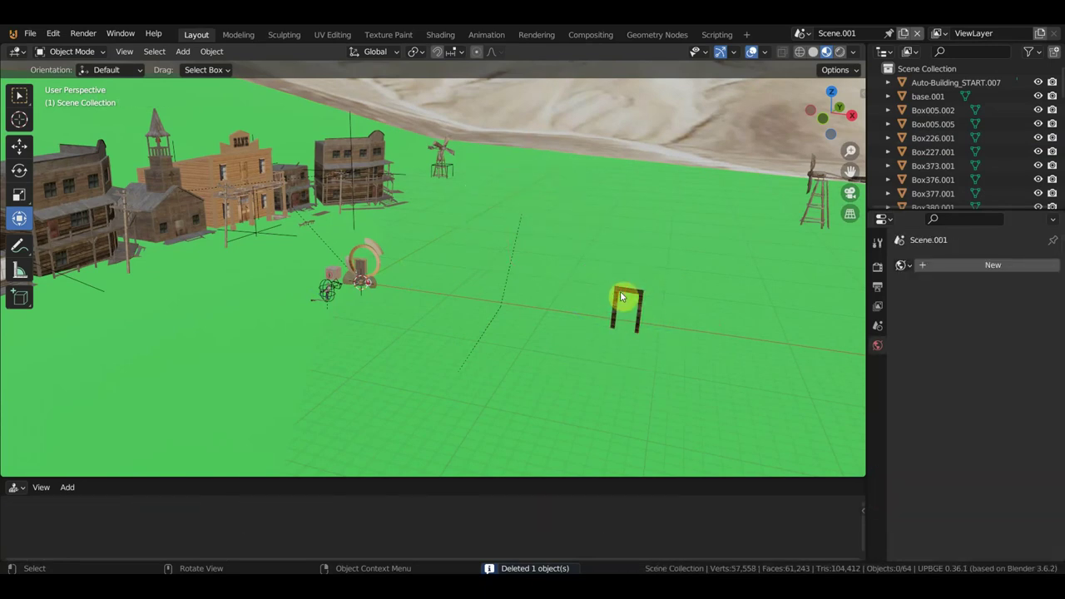
left_click(621, 293)
key("Delete")
left_click(352, 162)
Step: Delete Box130.006, Box005.004, the church, the left house, House6.001 and another building
key("Delete")
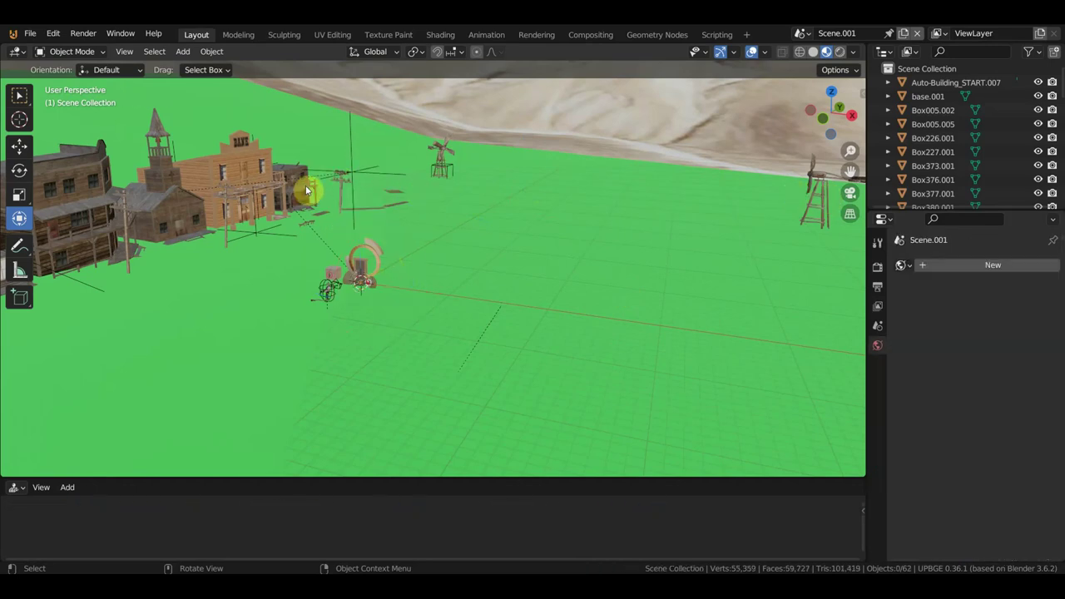
left_click(250, 185)
key("Delete")
left_click(293, 190)
key("Delete")
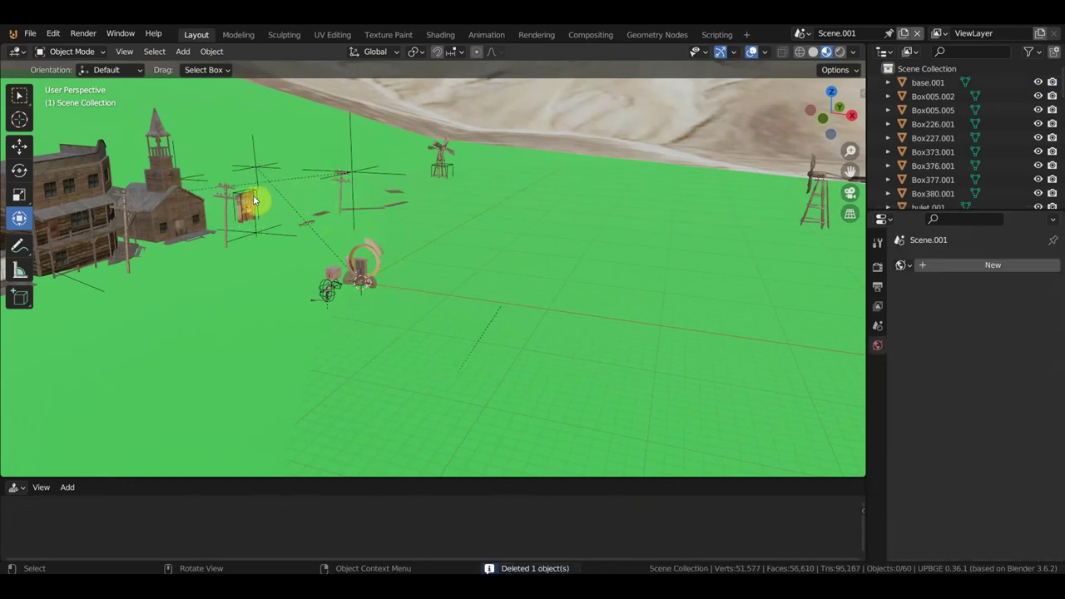
left_click(177, 215)
key("Delete")
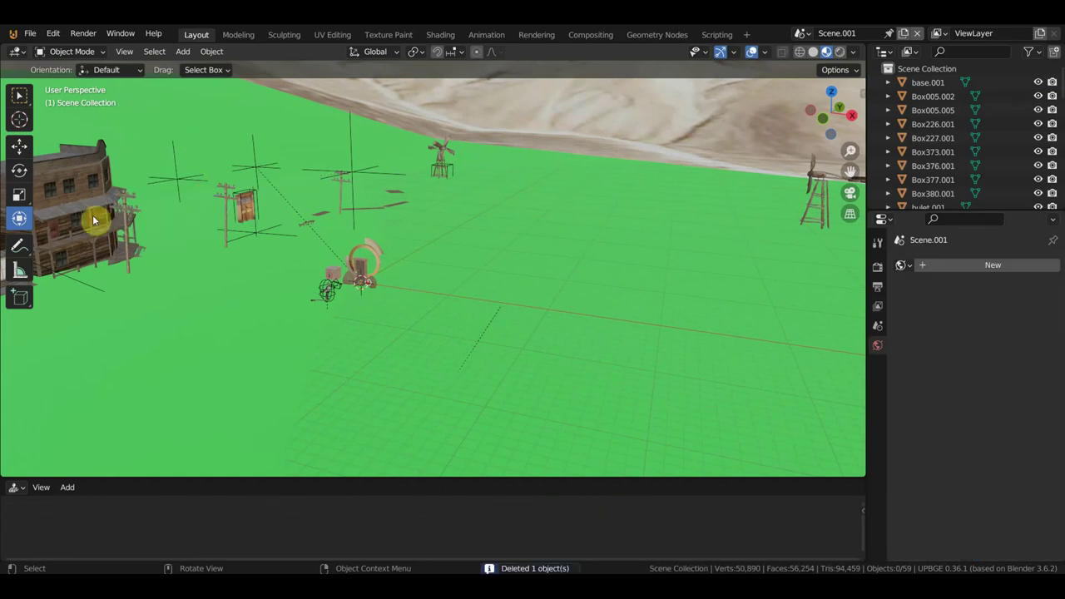
left_click(94, 220)
key("Delete")
left_click(257, 168)
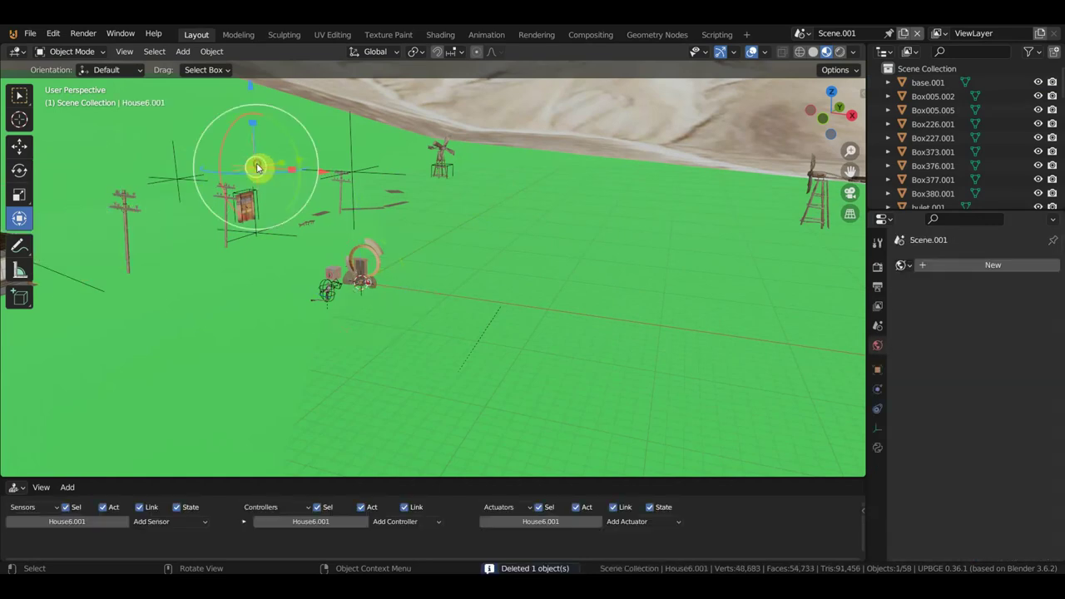
key("Delete")
Step: Remove the crossed-line empty, the objects around the sign and the pole Cube.007
left_click(352, 172)
key("Delete")
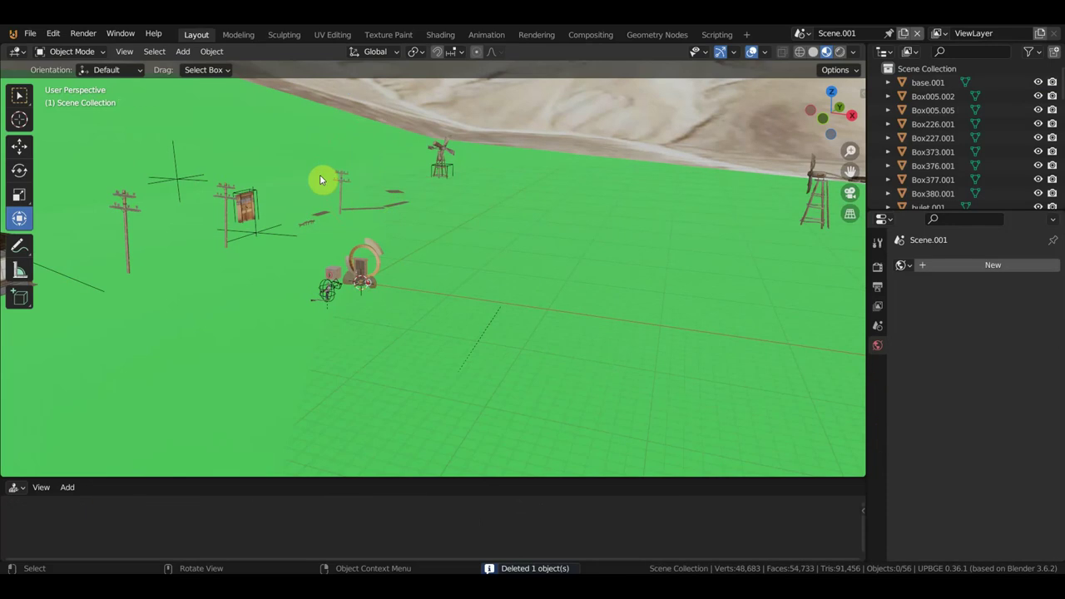
left_click(173, 180)
key("Delete")
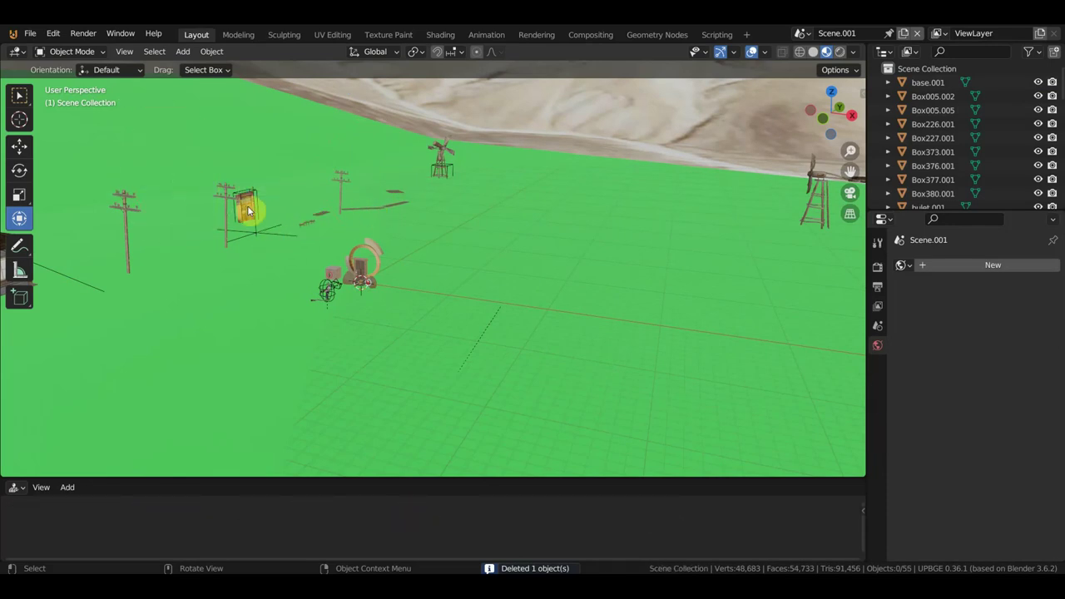
left_click(249, 206)
key("Delete")
left_click(254, 203)
key("Delete")
left_click(249, 203)
key("Delete")
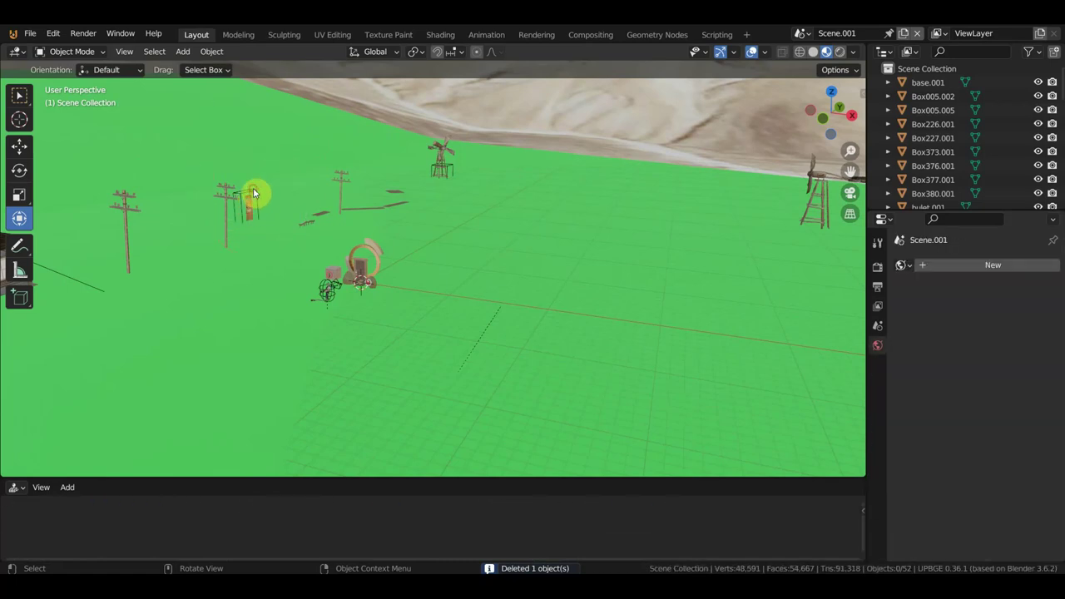
left_click(254, 195)
key("Delete")
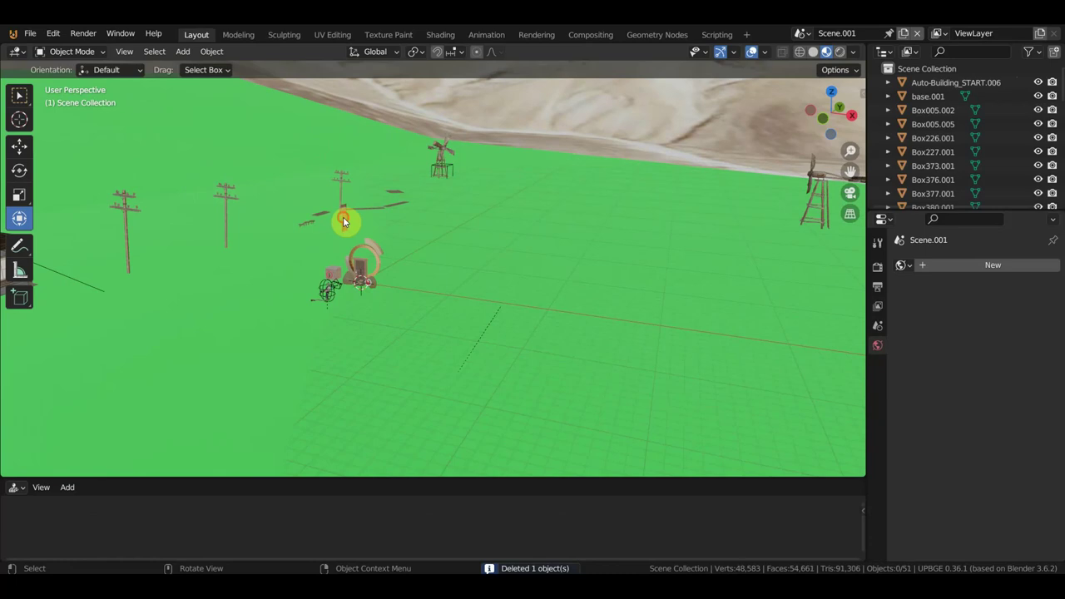
Step: Delete Auto-Building_START.006, the power poles, the scattered pieces and the small orange object
left_click(344, 220)
key("Delete")
left_click(363, 209)
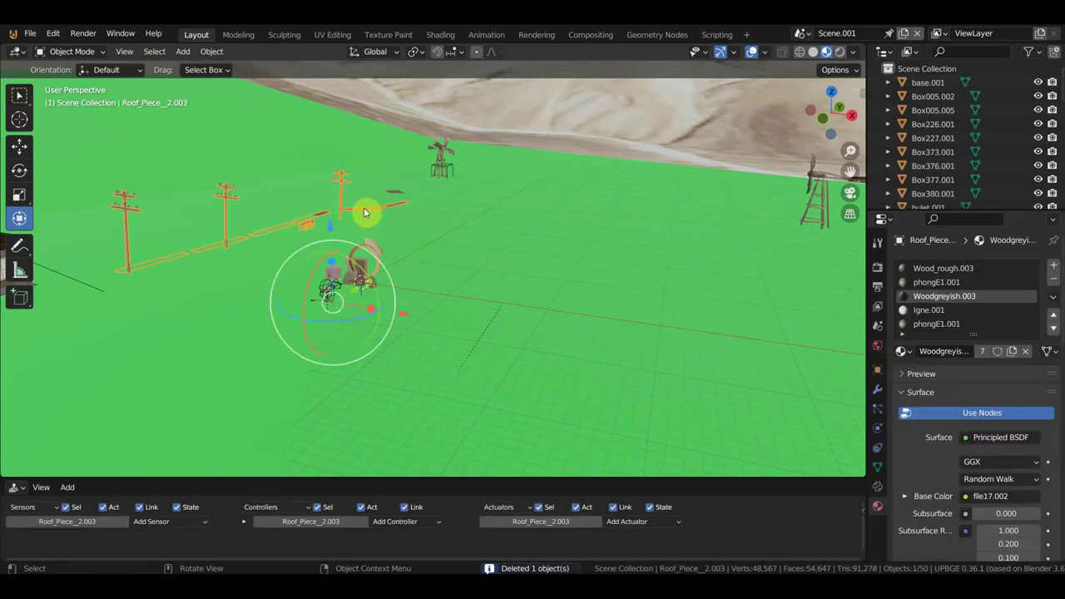
key("Delete")
left_click(341, 180)
key("Delete")
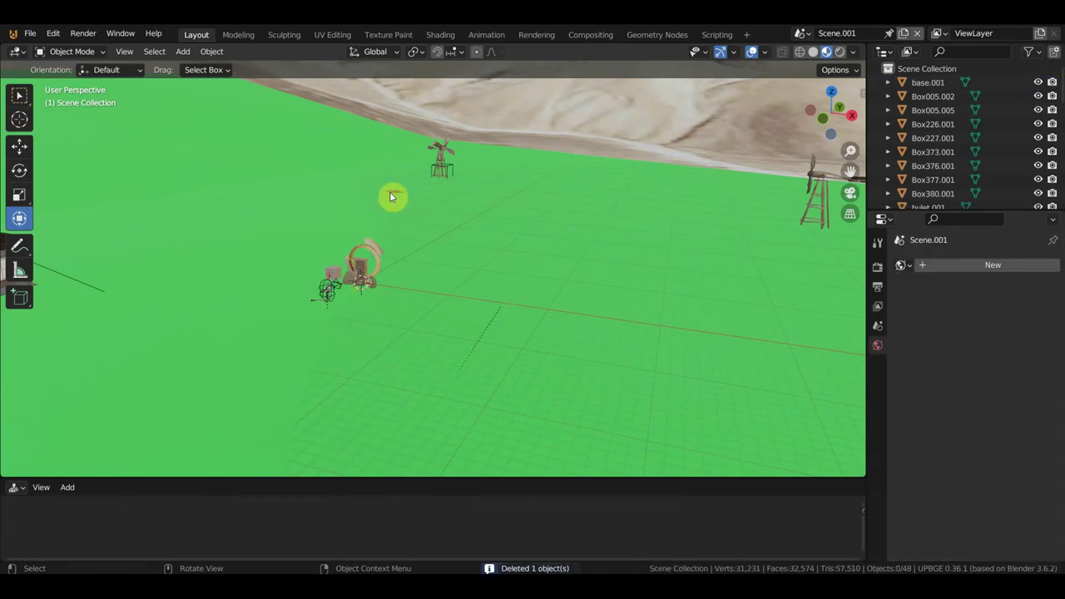
left_click(396, 192)
key("Delete")
Step: Delete the house Box005.002, the table Box005.005 and the sun lamp Sun.001
middle_click_drag(441, 175, 521, 180)
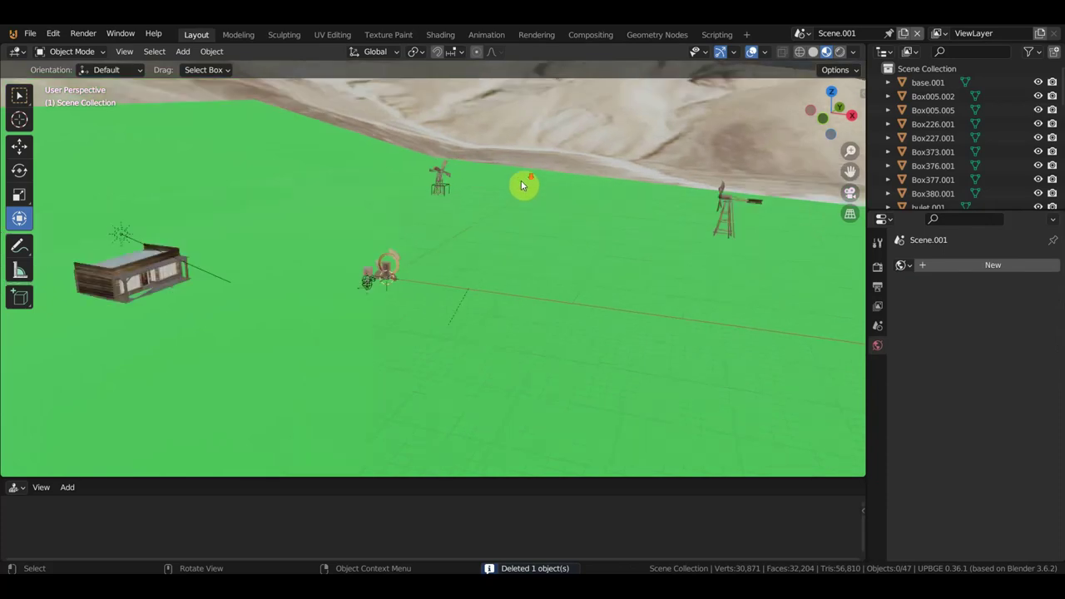
left_click(148, 282)
key("Delete")
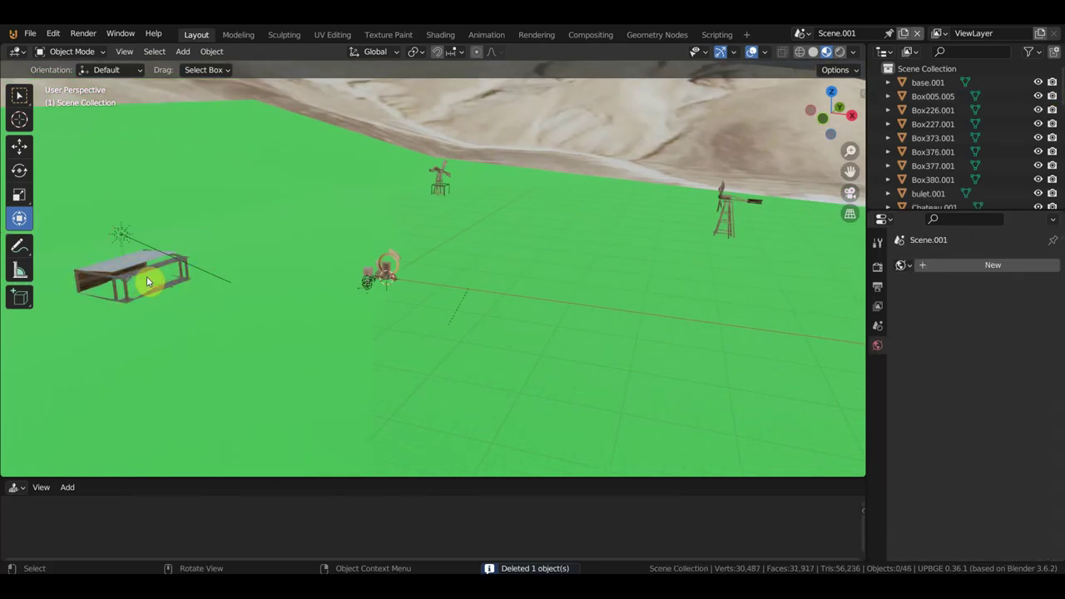
left_click(147, 266)
key("Delete")
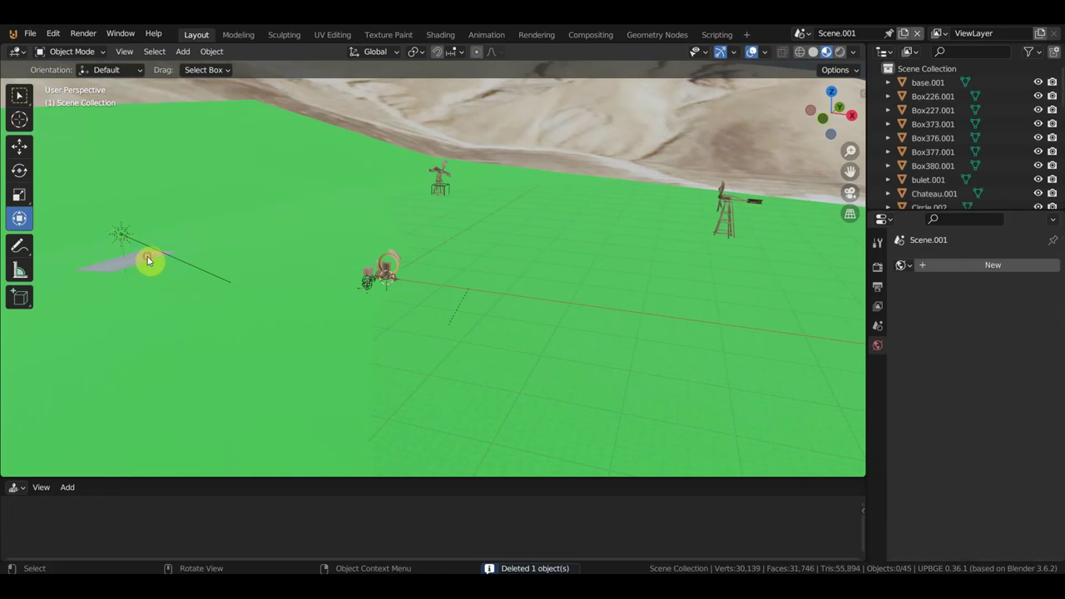
left_click(127, 237)
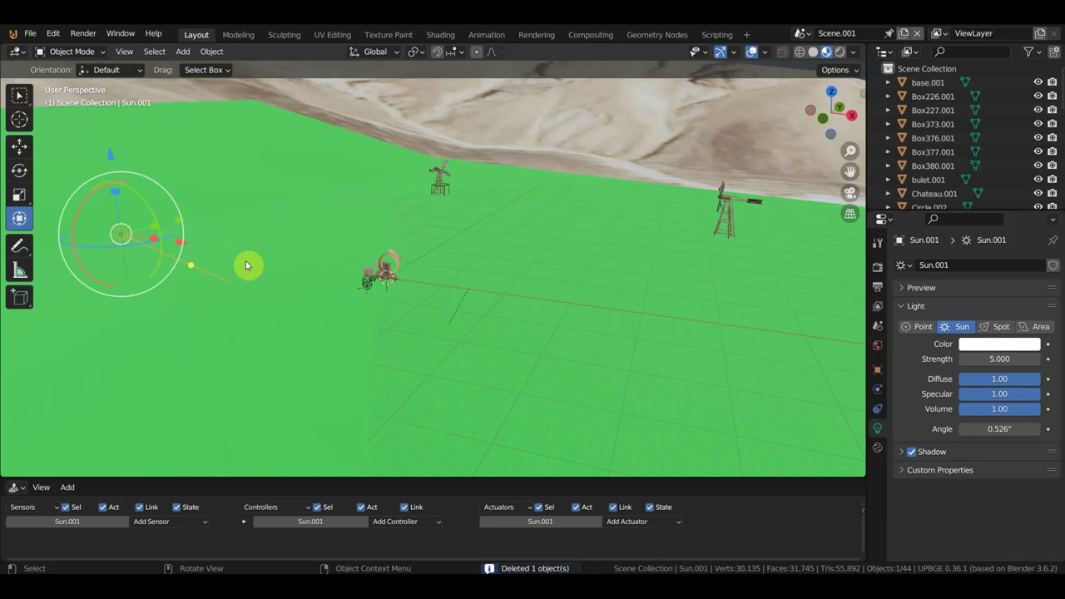
key("Delete")
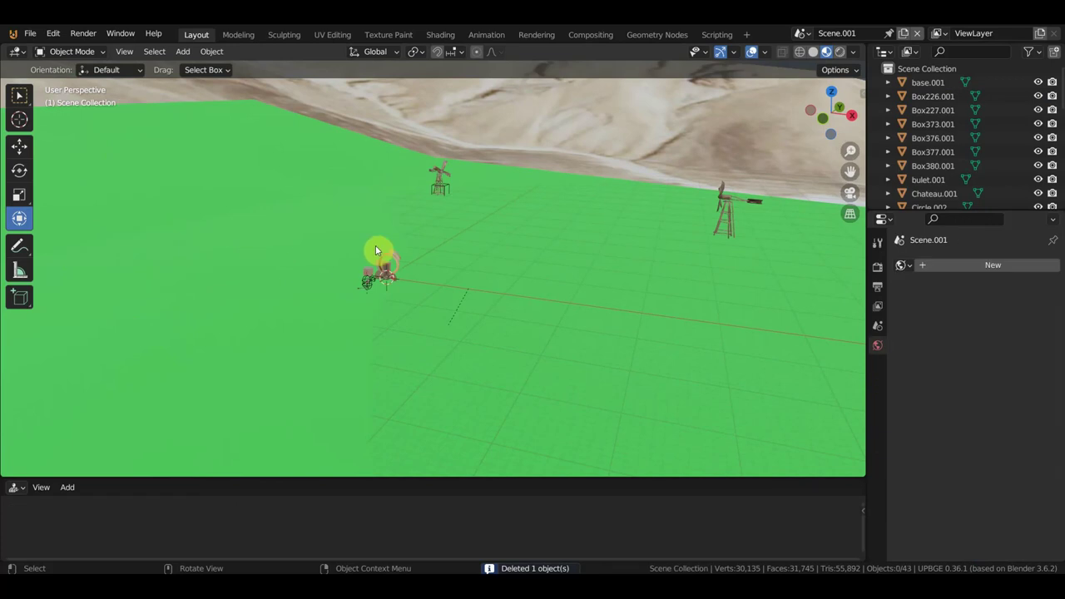
Step: Remove the water tower Chateau.001 and the door objects inside the ring
mouse_move(387, 248)
middle_mouse_down()
mouse_move(433, 277)
mouse_move(266, 294)
middle_mouse_up()
left_click(180, 256)
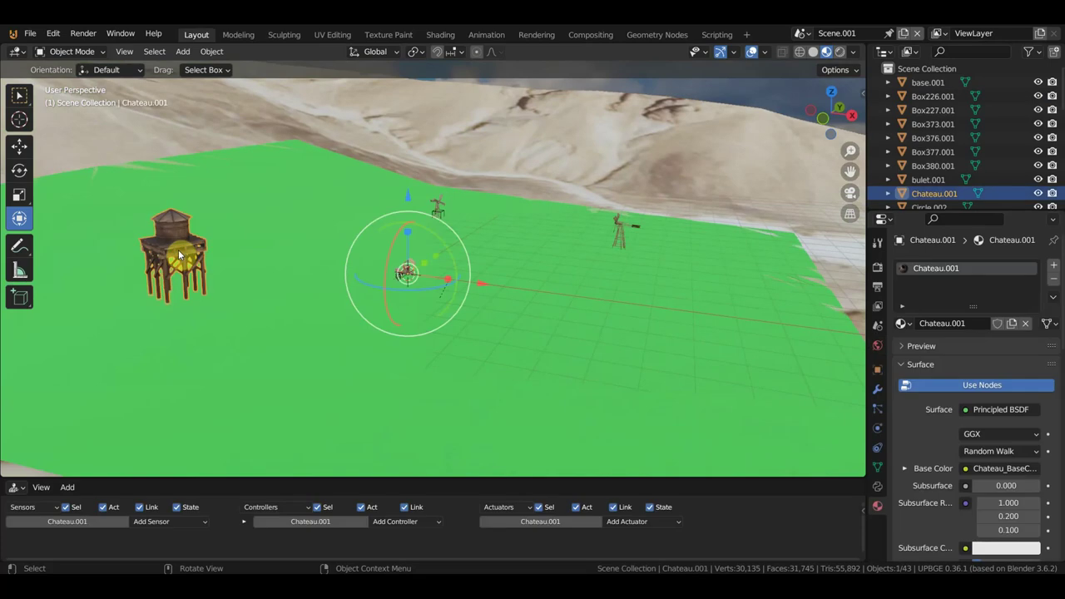
key("Delete")
mouse_move(178, 254)
middle_mouse_down()
mouse_move(295, 290)
mouse_move(328, 278)
middle_mouse_up()
scroll(275, 292, "up", 2)
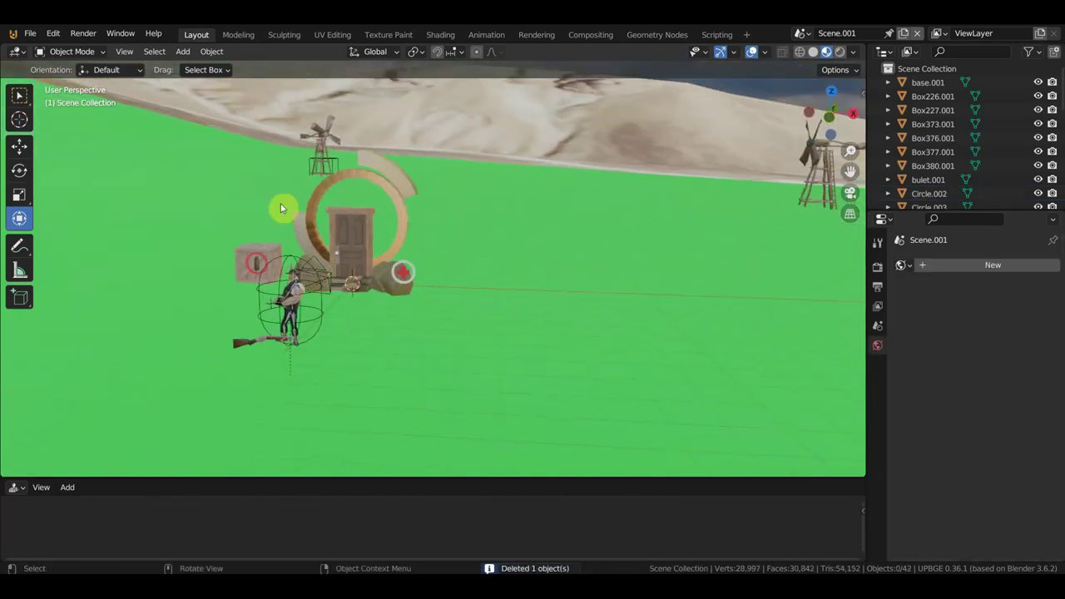
left_click(363, 231)
key("Delete")
left_click(363, 228)
key("Delete")
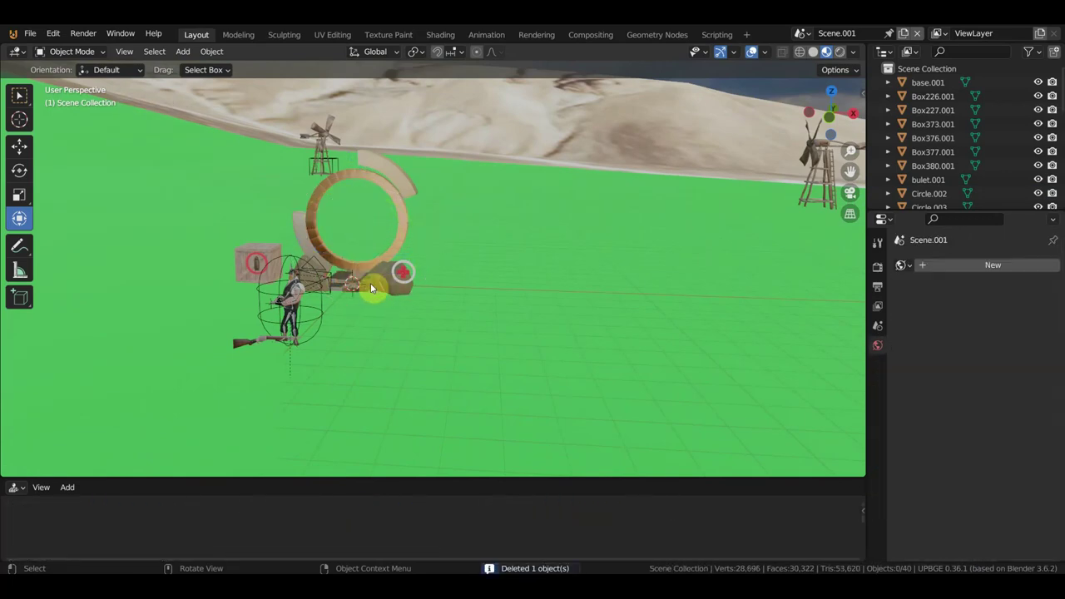
Step: Delete the canyon terrain EXPORT_BING_SAT_WM.002, leaving only green ground
scroll(487, 172, "down", 5)
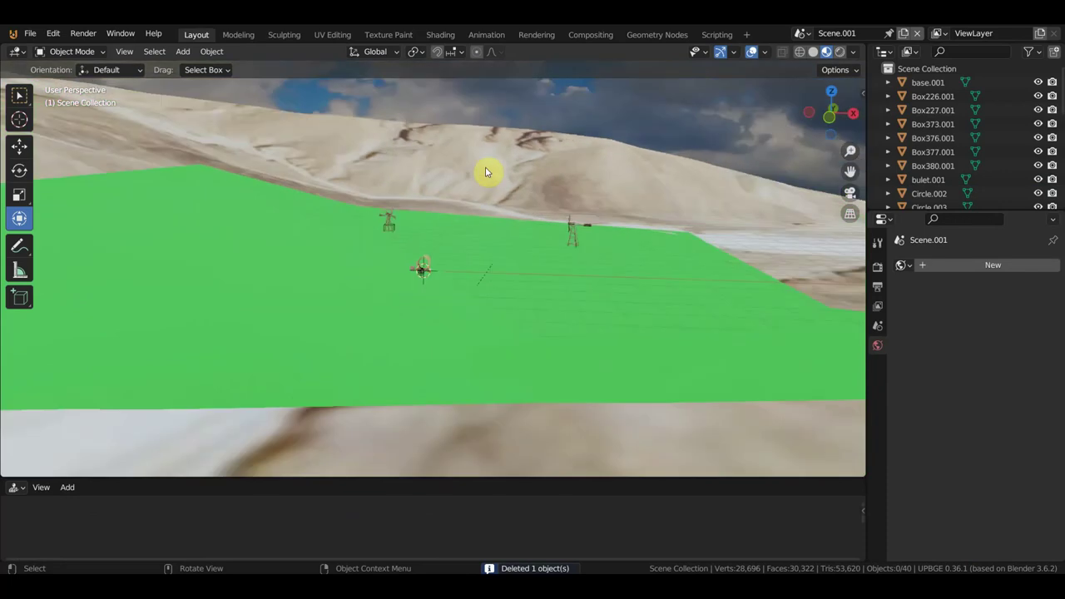
middle_click_drag(487, 172, 444, 209)
left_click(563, 182)
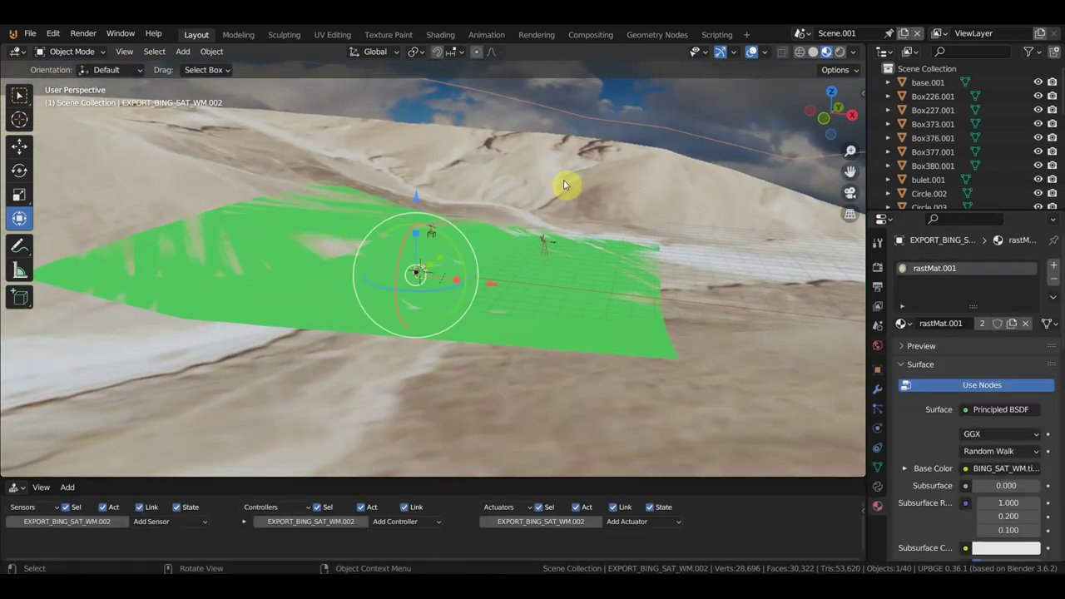
key("Delete")
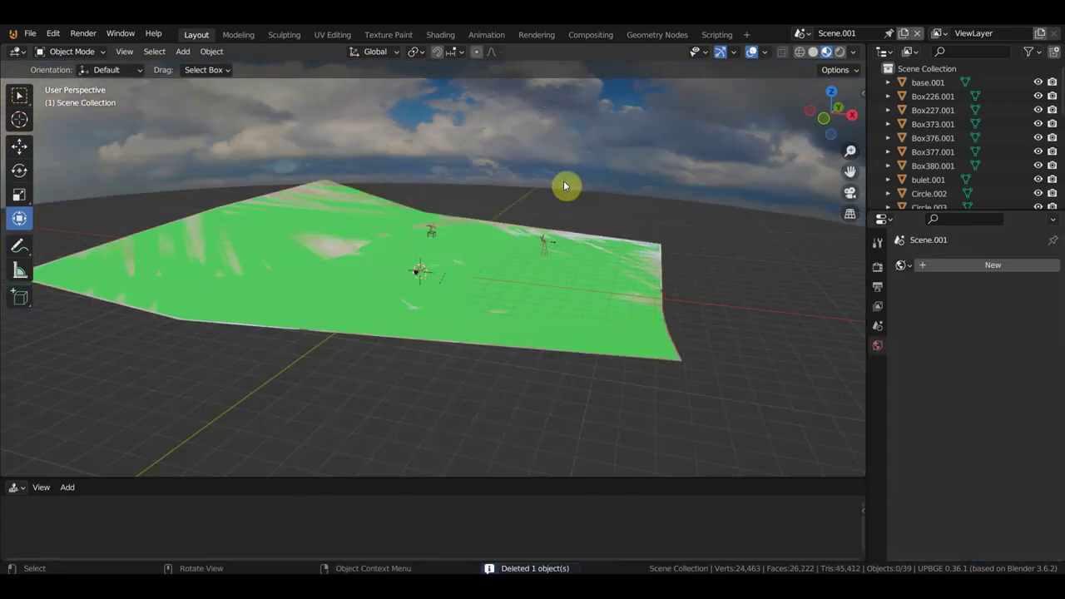
middle_click_drag(564, 183, 555, 208)
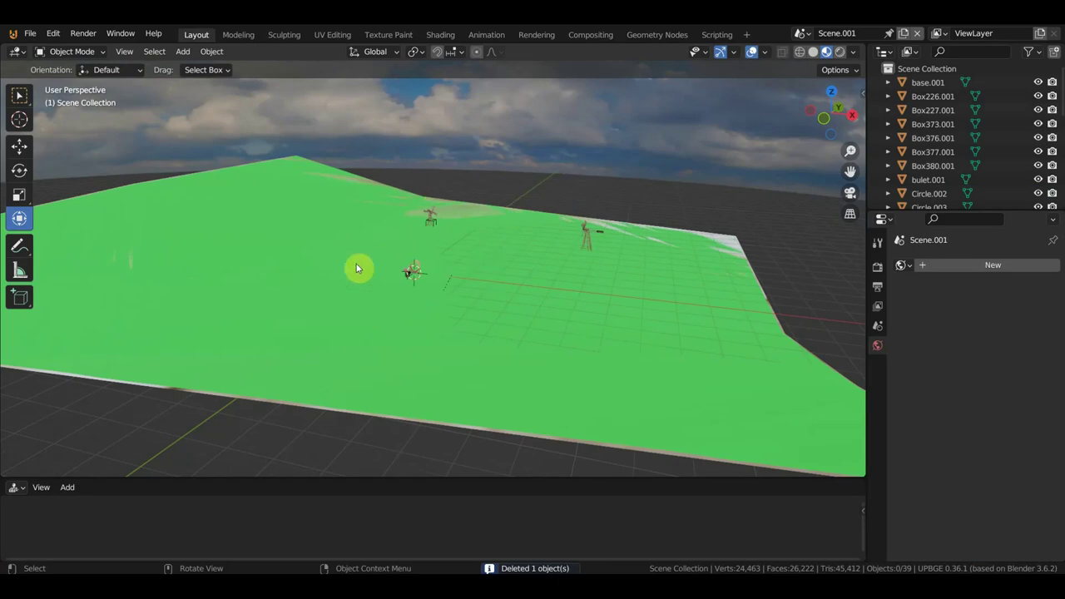
Step: Start an FBX import and browse to drive E: in the detailed list view
left_click(31, 35)
mouse_move(78, 220)
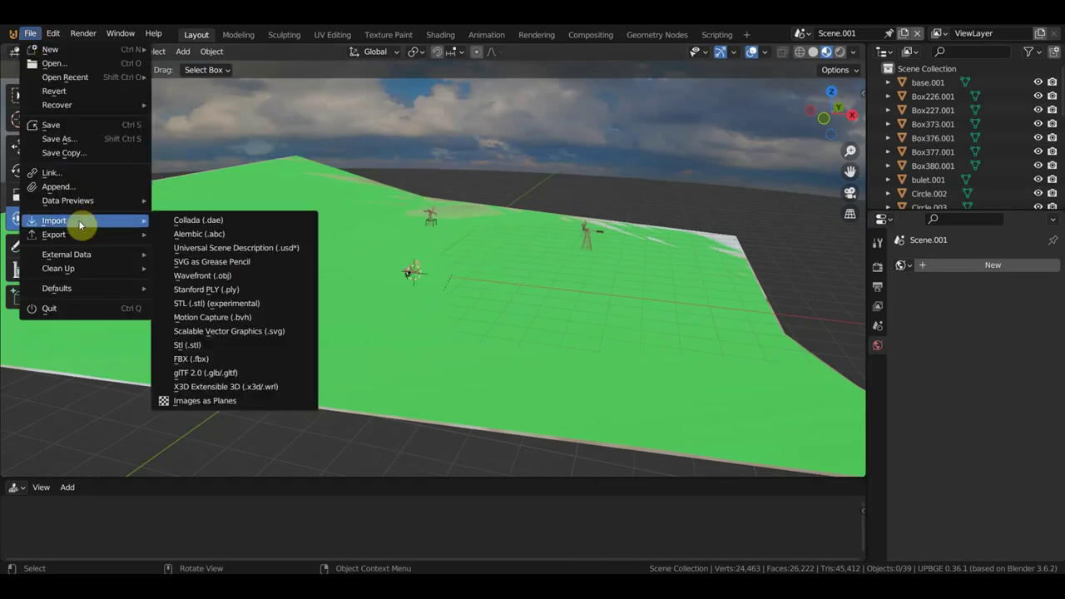
left_click(226, 357)
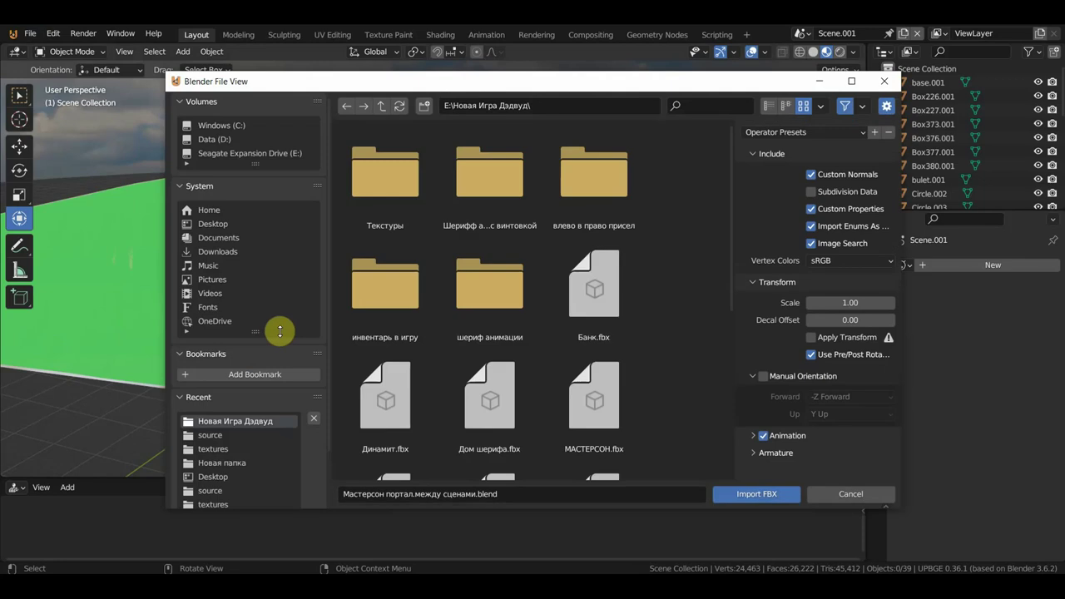
left_click(214, 437)
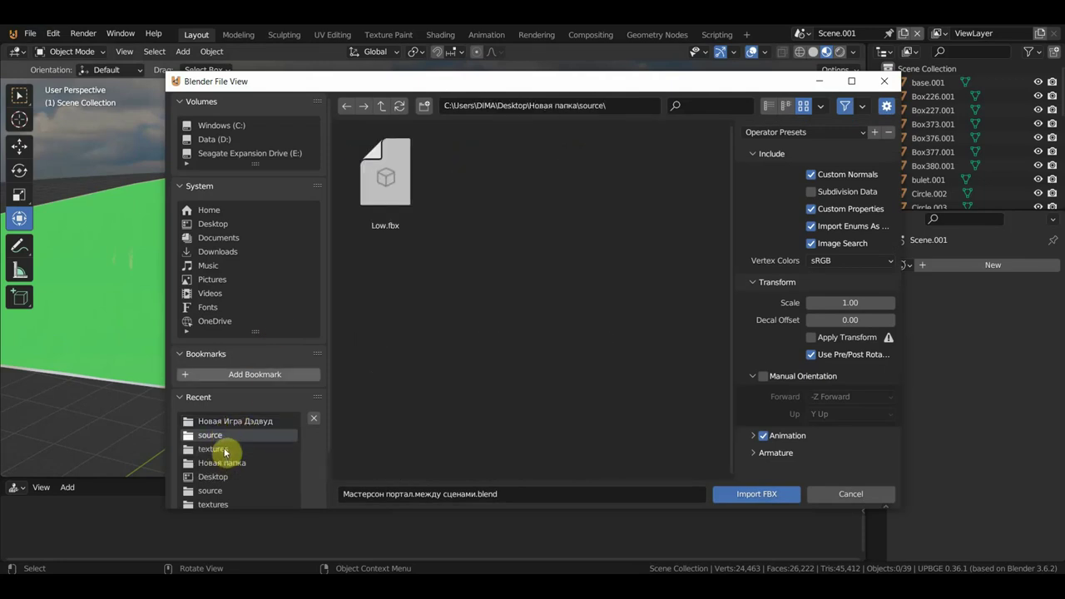
left_click(223, 152)
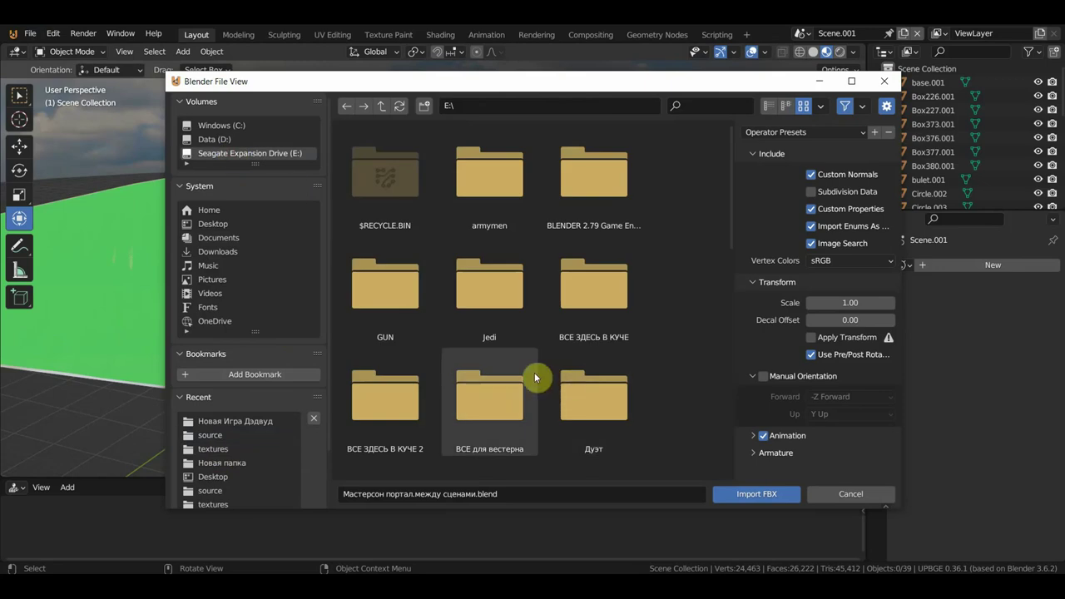
left_click(768, 105)
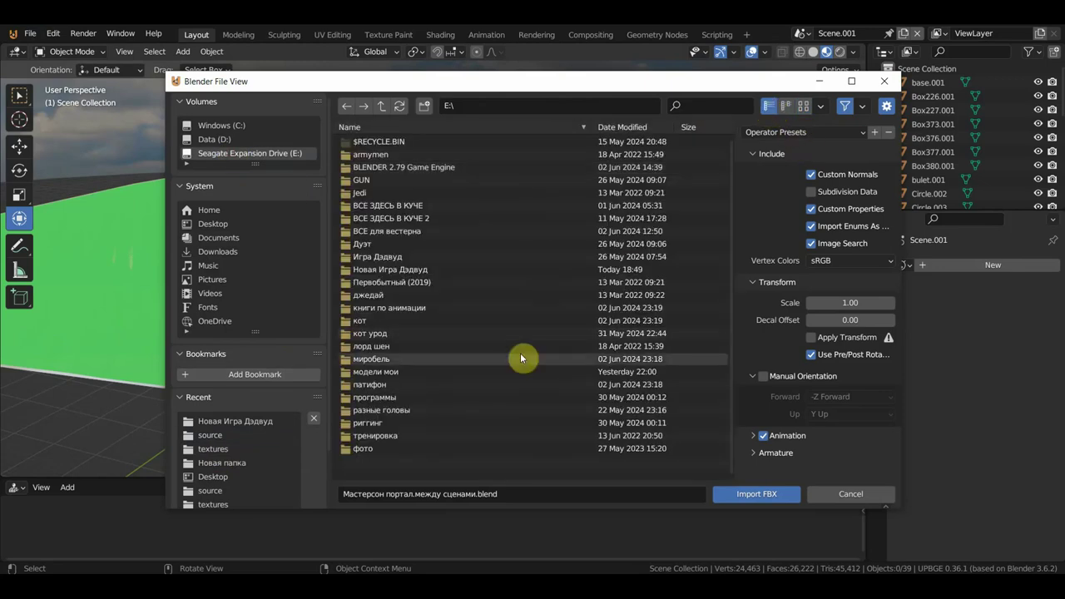
left_click(459, 346)
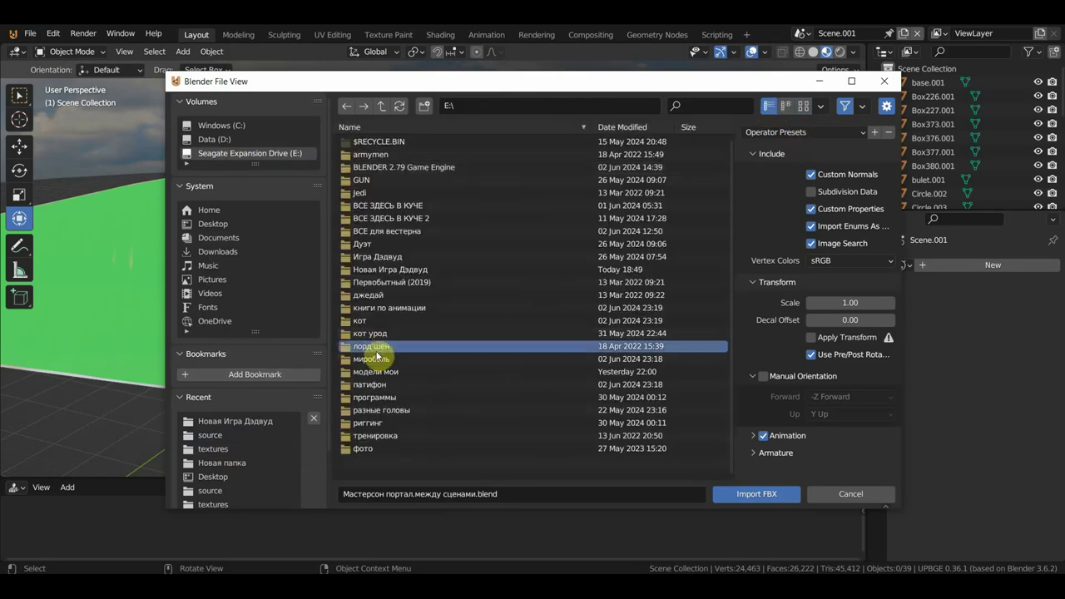
Step: Go through ВСЕ для вестерна to Локации > каньен and import каньен.fbx
double_click(409, 231)
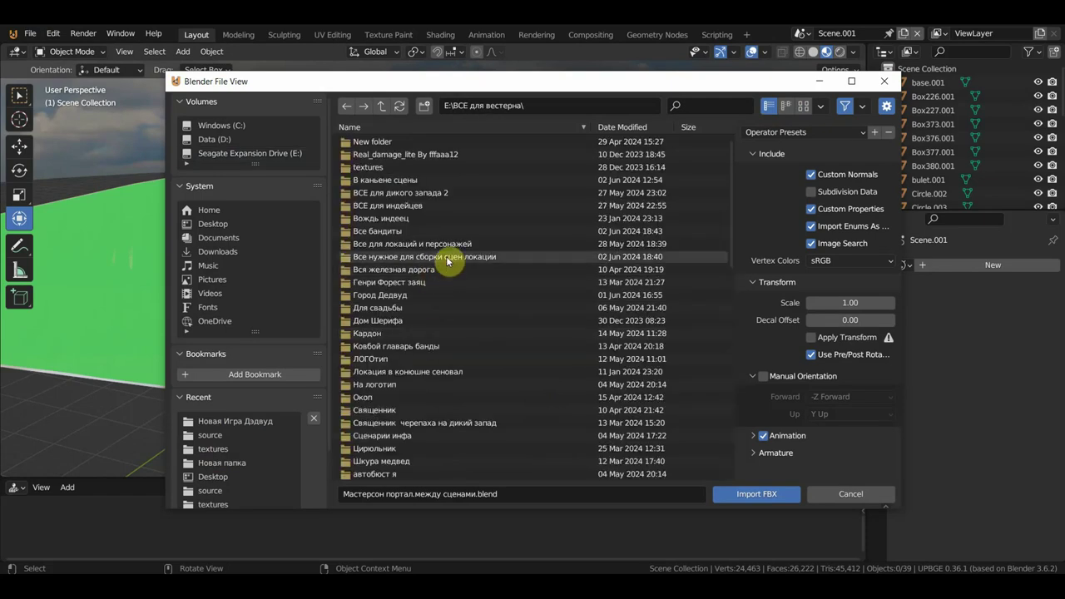
double_click(417, 257)
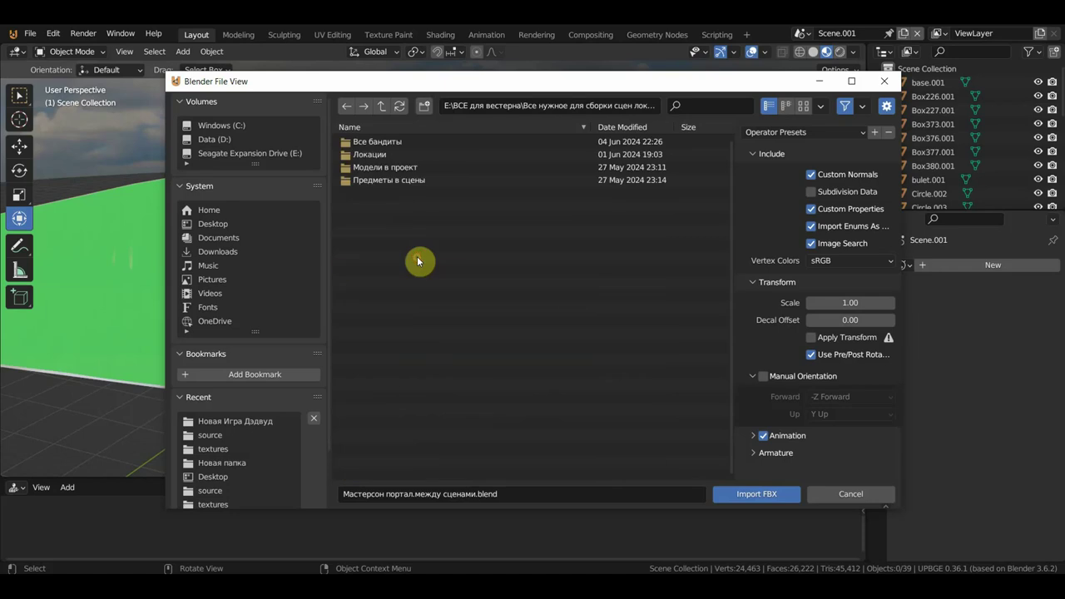
double_click(371, 155)
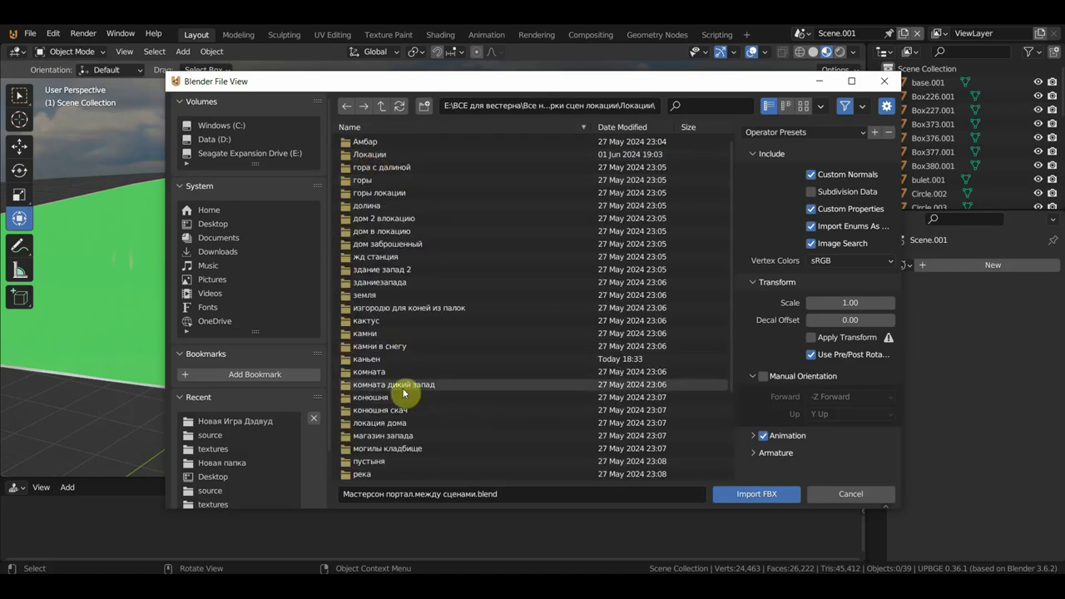
scroll(404, 393, "down", 5)
double_click(383, 314)
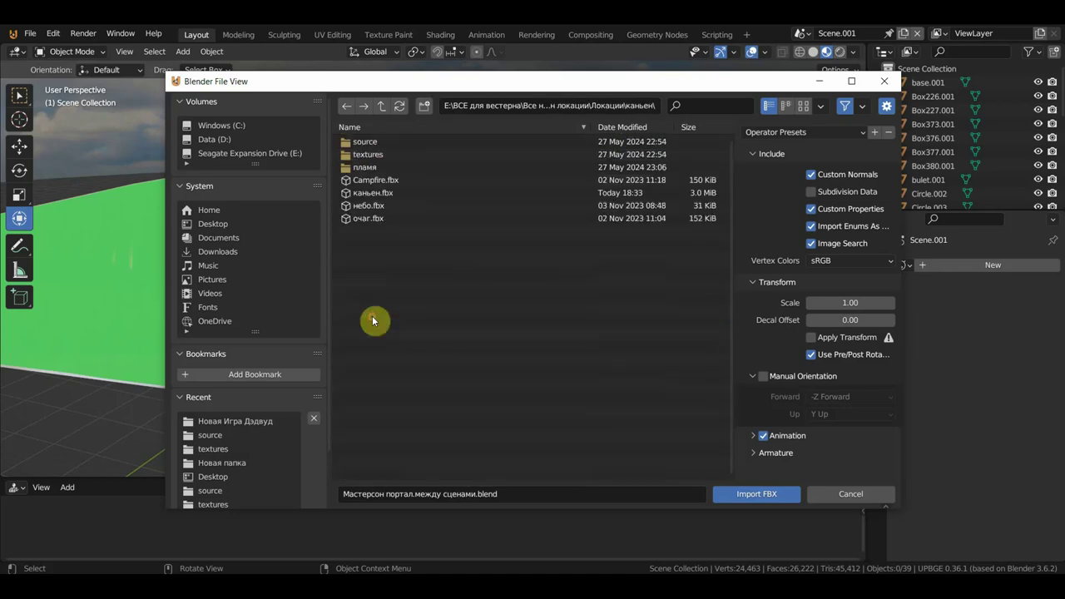
double_click(376, 197)
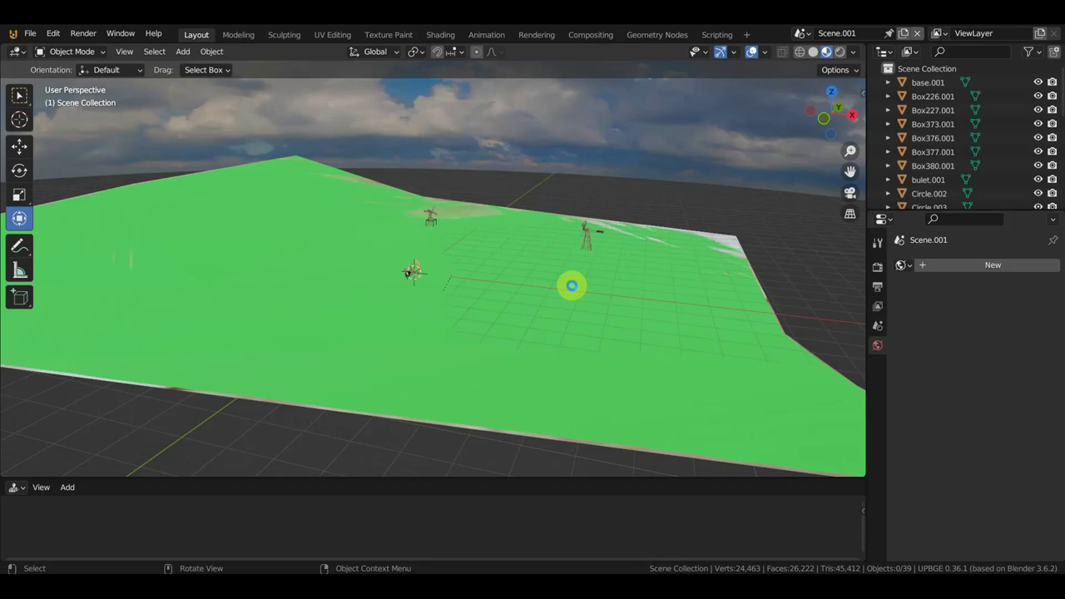
Step: Bring the imported canyon into view and scale the terrain up twice
key("ctrl+v")
scroll(572, 285, "up", 5)
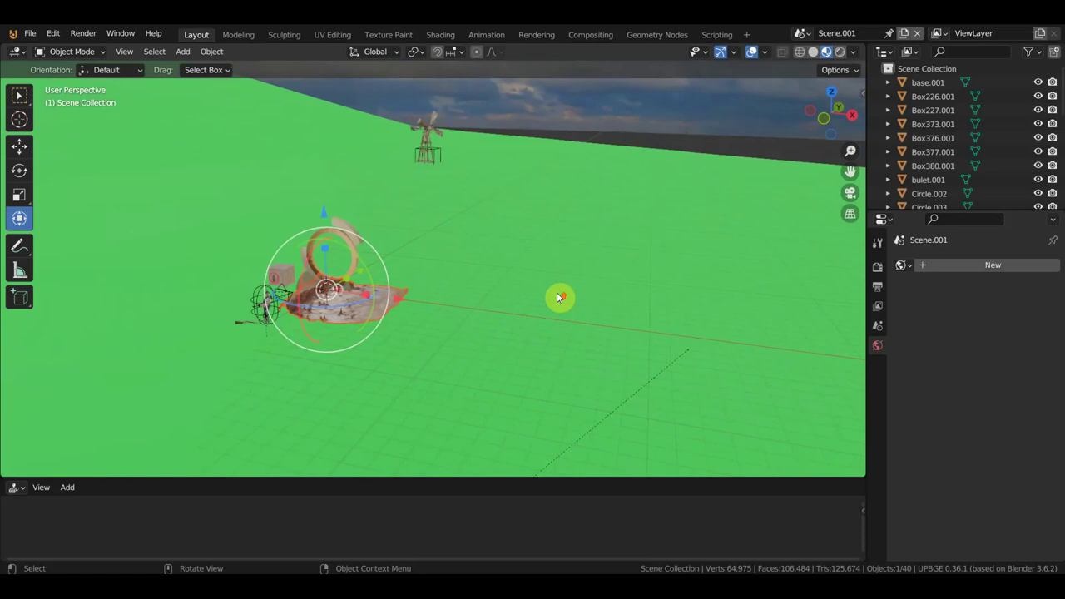
scroll(560, 297, "up", 2)
scroll(519, 298, "down", 5)
scroll(518, 297, "down", 2)
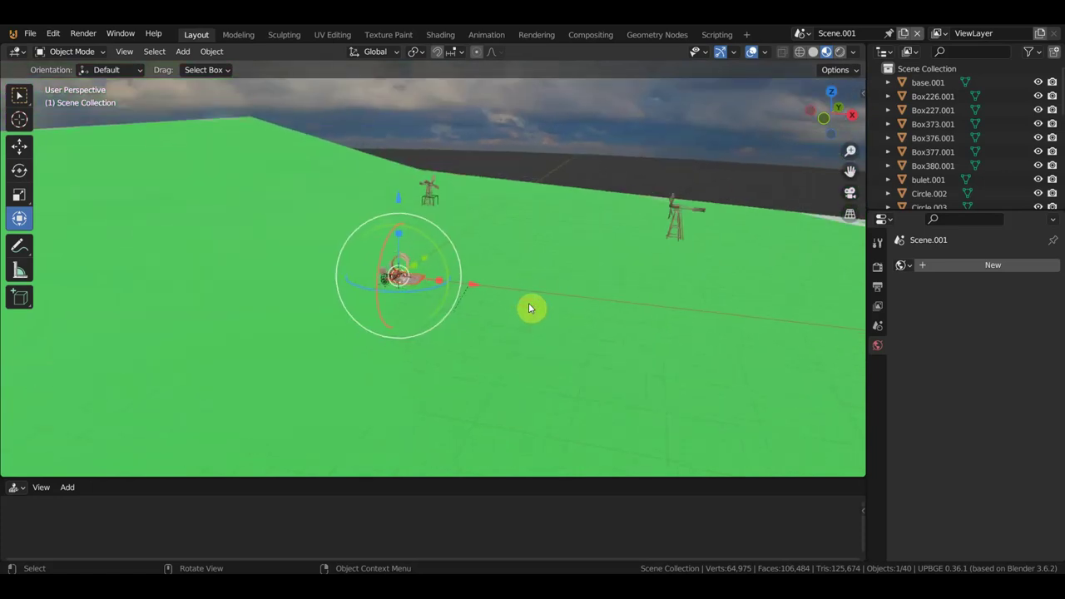
key("s")
left_click(813, 328)
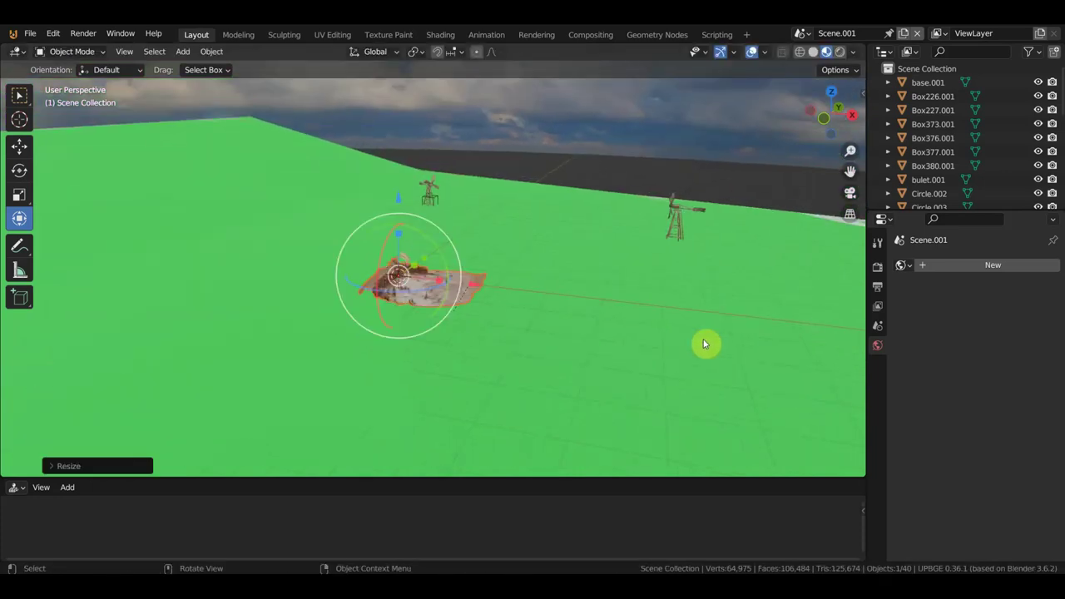
key("s")
left_click(236, 335)
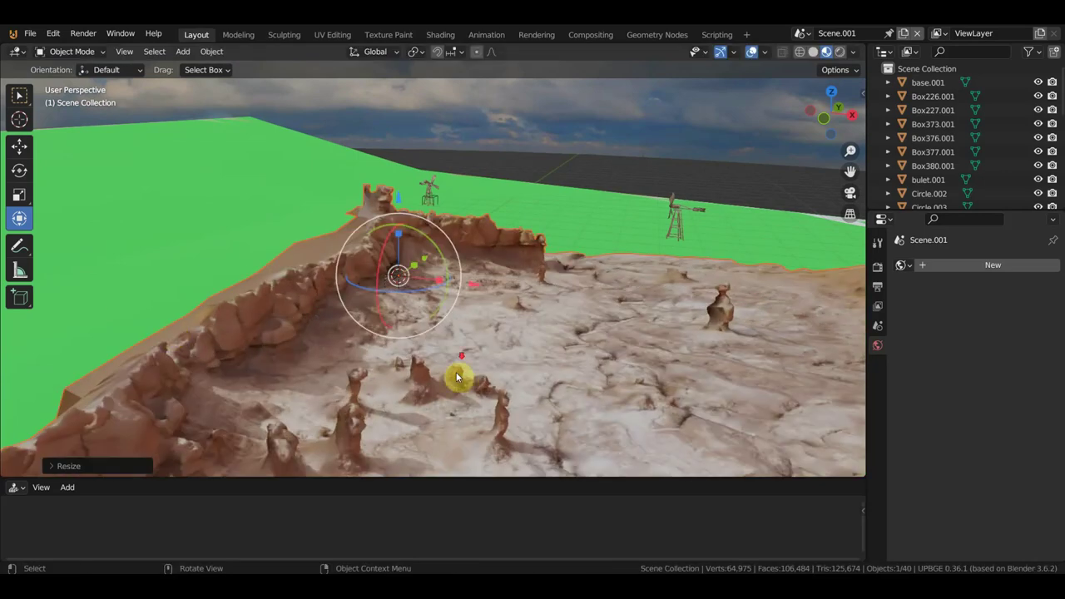
Step: Undo the extra enlargement, rescale the canyon terrain, and delete the imported Skydome
key("ctrl+z")
key("s")
left_click(658, 372)
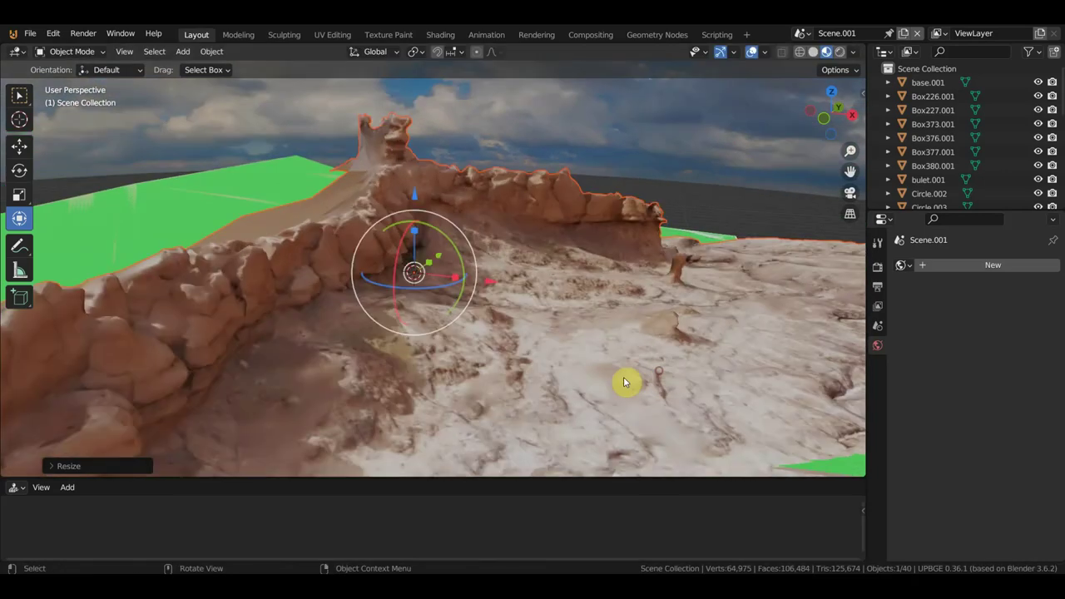
key("ctrl+z")
key("ctrl+z")
key("ctrl+z")
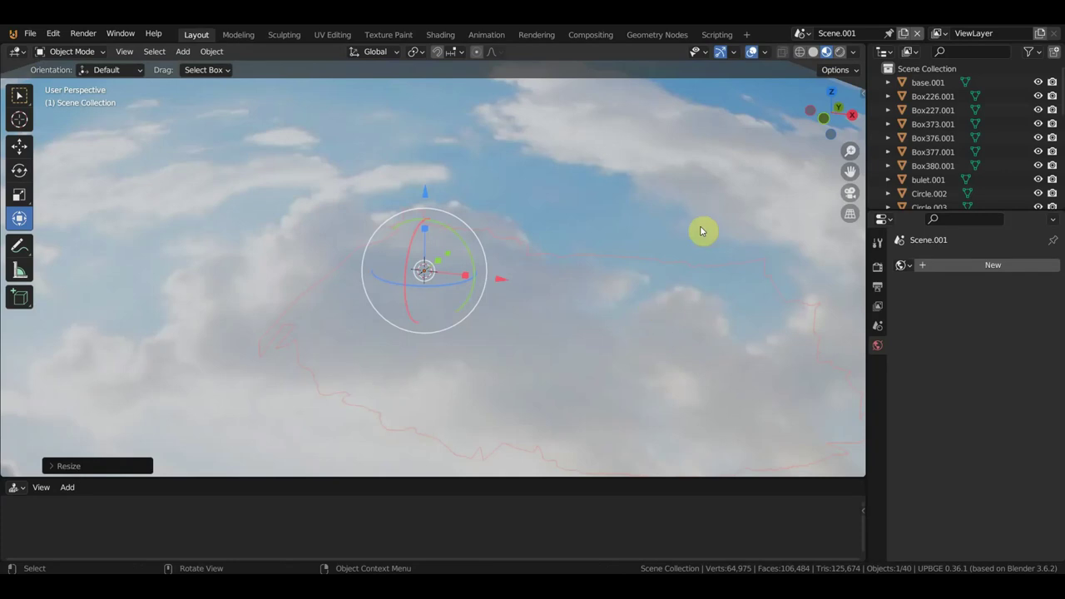
left_click(702, 202)
key("Delete")
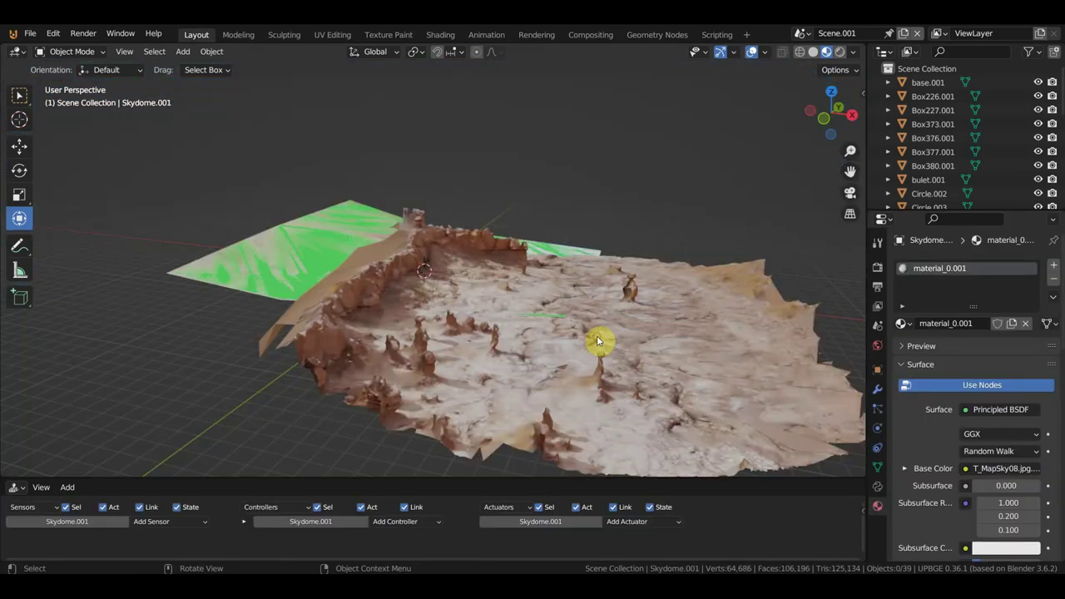
Step: Select the canyon terrain model.001 and move it over the green ground plane
left_click(597, 339)
middle_click_drag(614, 350, 665, 337)
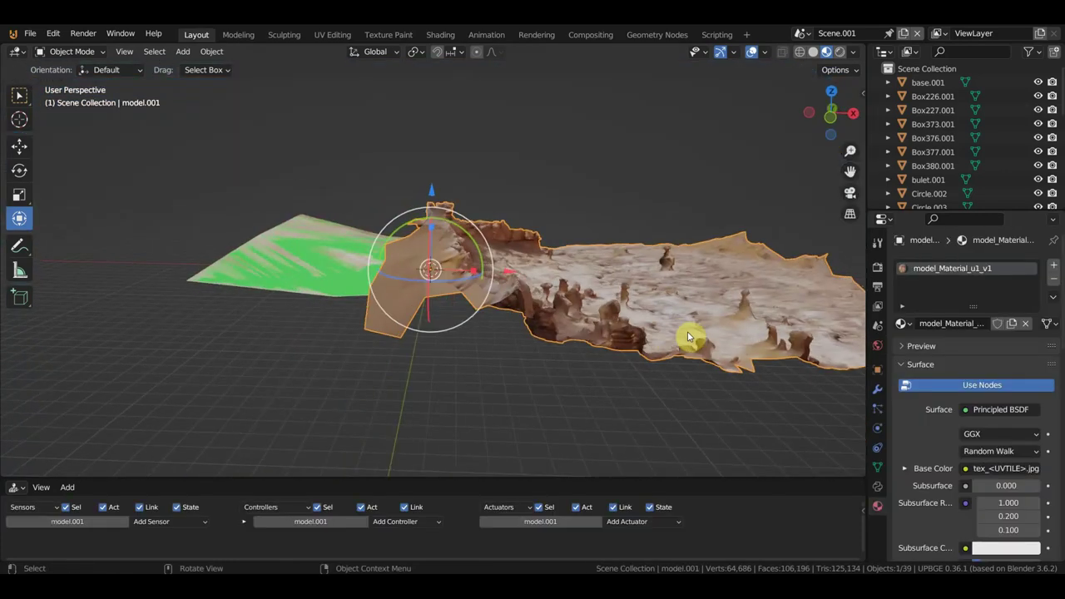
key("g")
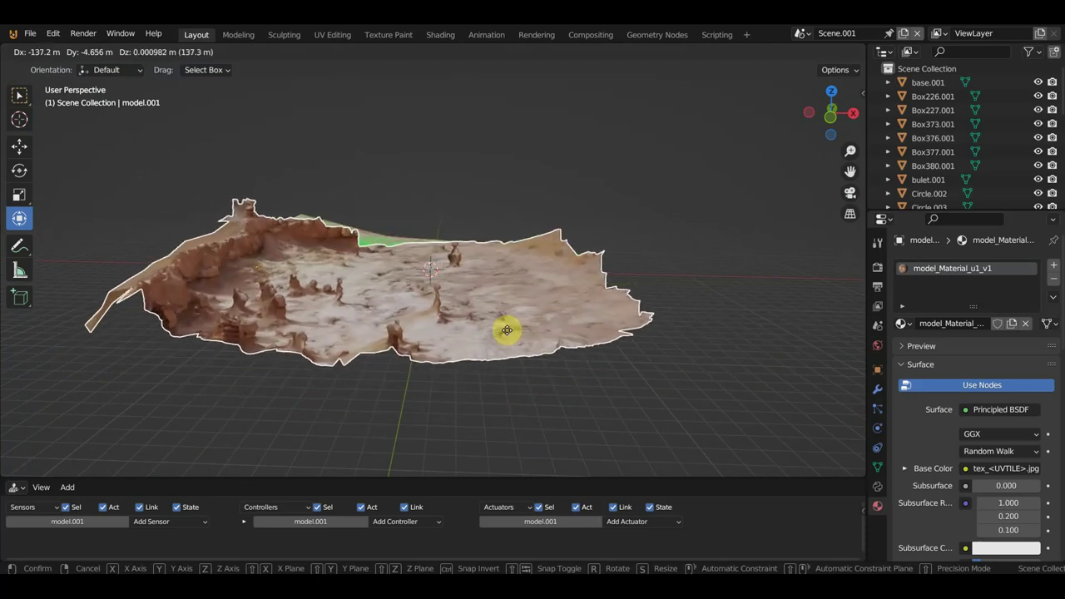
left_click(507, 330)
middle_click_drag(518, 325, 388, 364)
key("g")
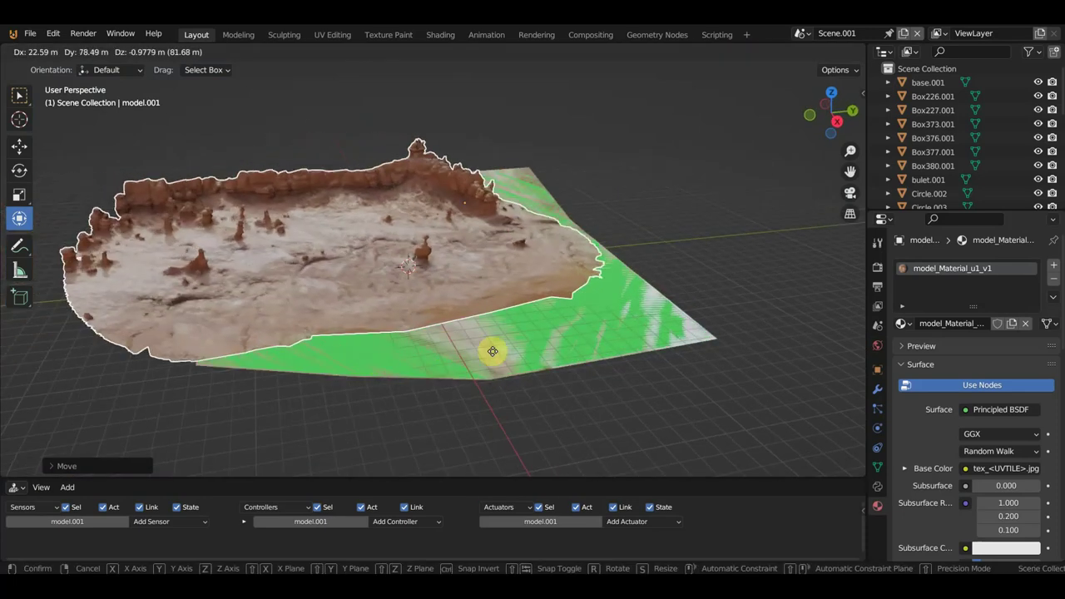
left_click(545, 369)
Step: Fine-tune model.001's placement so its rock formations surround the town
mouse_move(545, 370)
middle_mouse_down()
mouse_move(514, 331)
mouse_move(653, 362)
middle_mouse_up()
key("g")
left_click(516, 353)
key("g")
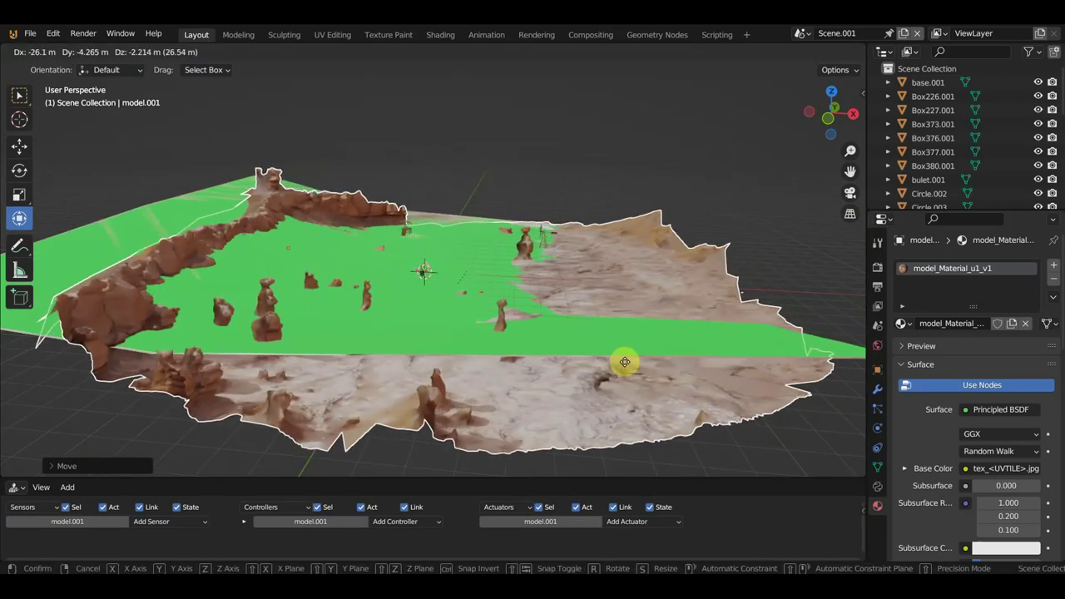
left_click(622, 360)
scroll(623, 360, "up", 2)
scroll(599, 363, "up", 3)
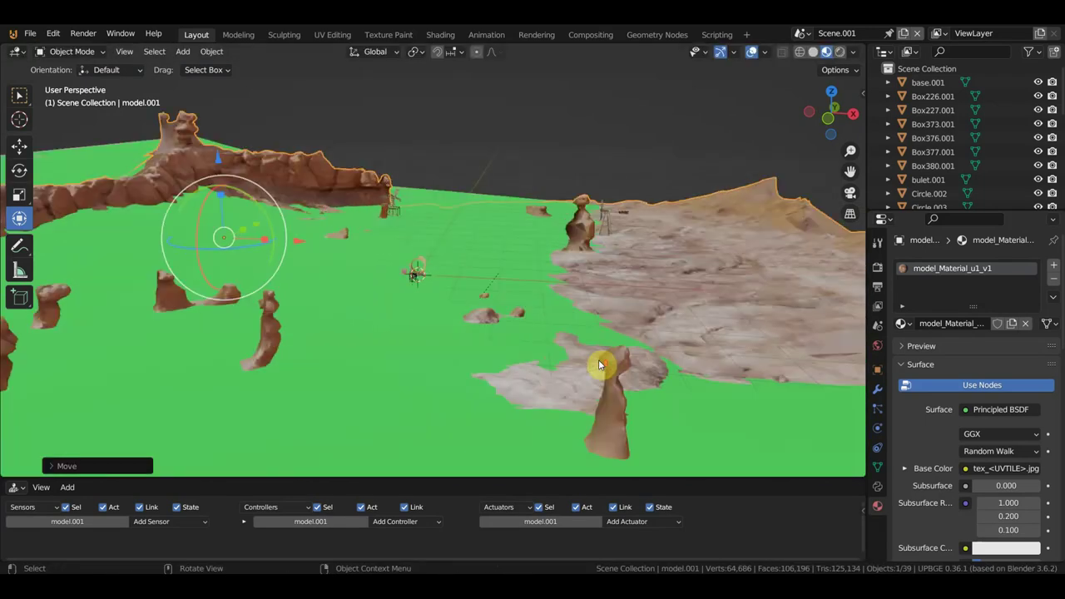
scroll(599, 363, "up", 3)
scroll(599, 364, "up", 2)
scroll(599, 364, "down", 2)
scroll(599, 364, "down", 3)
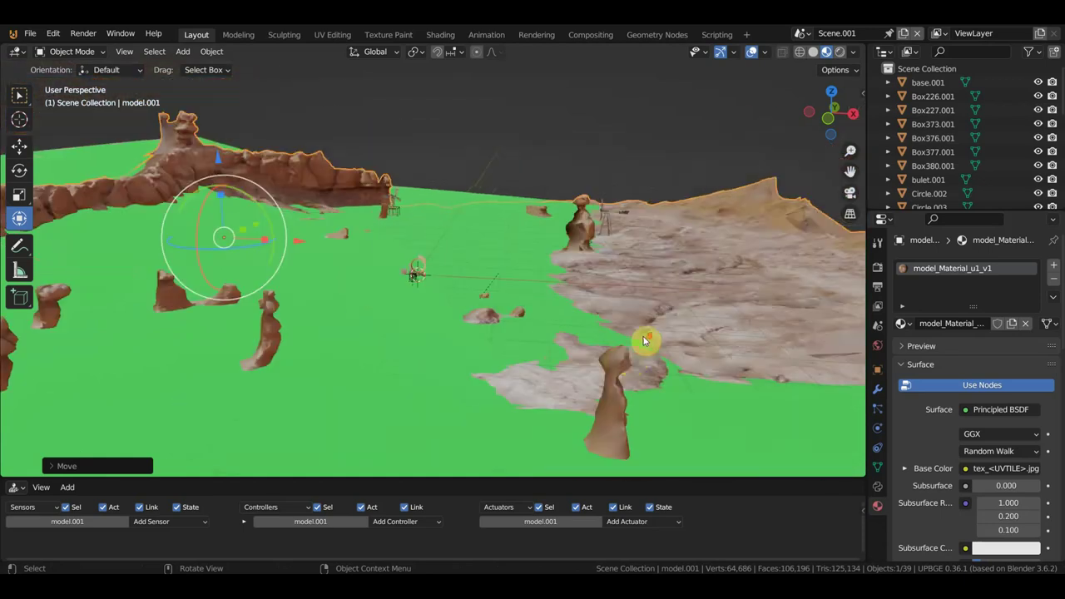
Step: Tick Actor in the canyon terrain's Game Physics settings
left_click(782, 256)
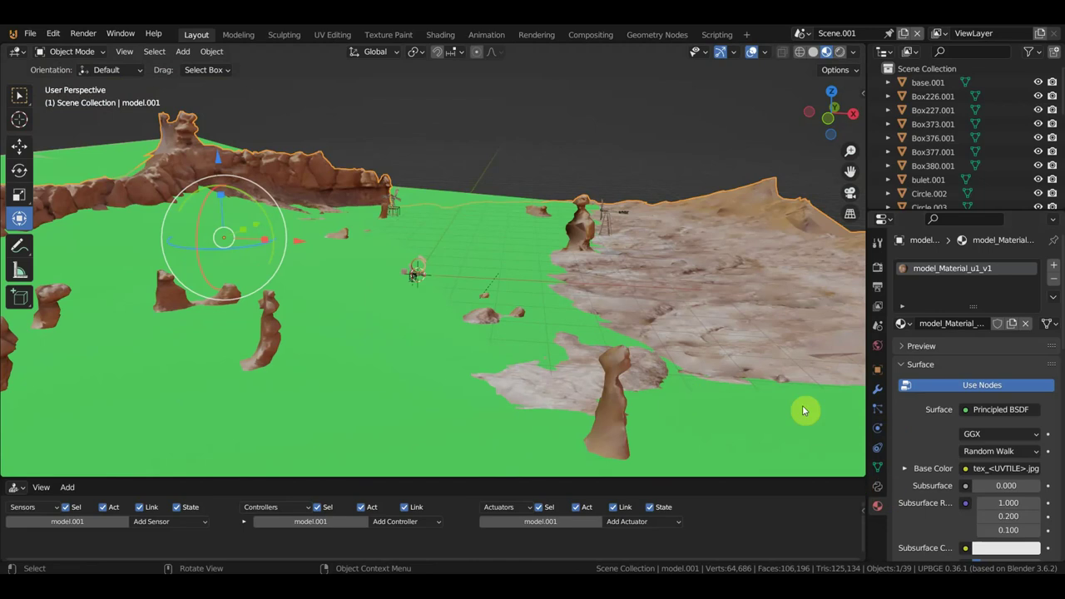
left_click(878, 432)
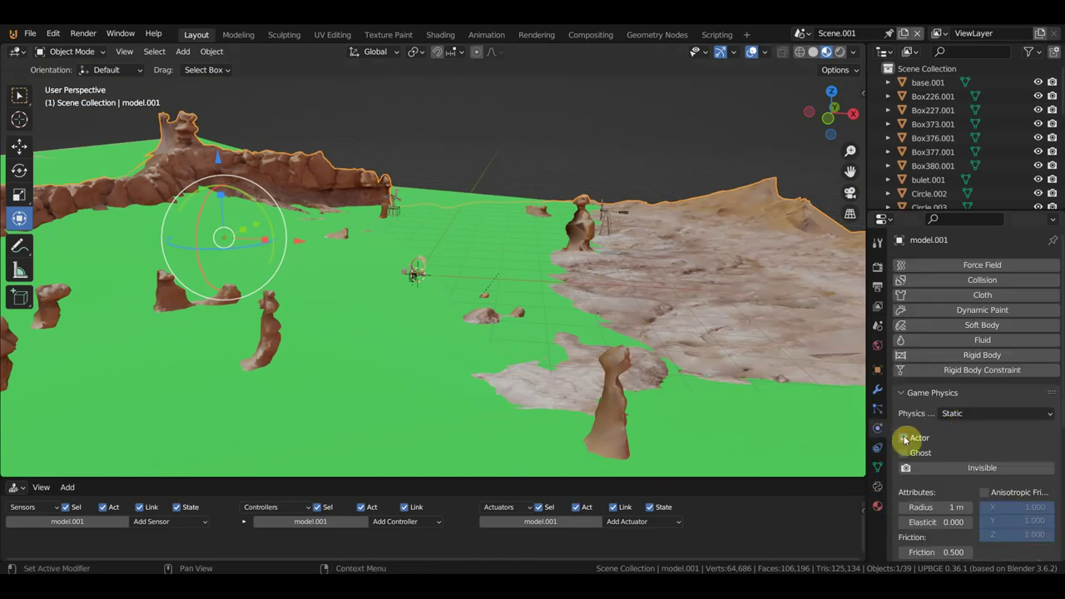
left_click(904, 439)
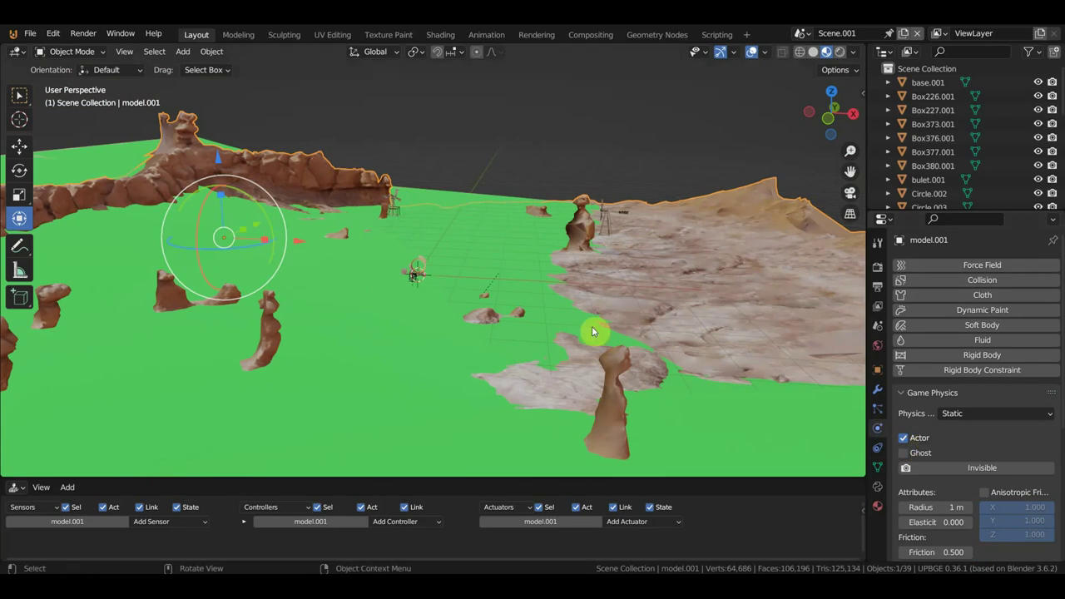
Step: Select the ridge rocks and view the scene through the game camera
mouse_move(591, 326)
middle_mouse_down()
mouse_move(527, 310)
mouse_move(455, 385)
middle_mouse_up()
scroll(536, 299, "up", 2)
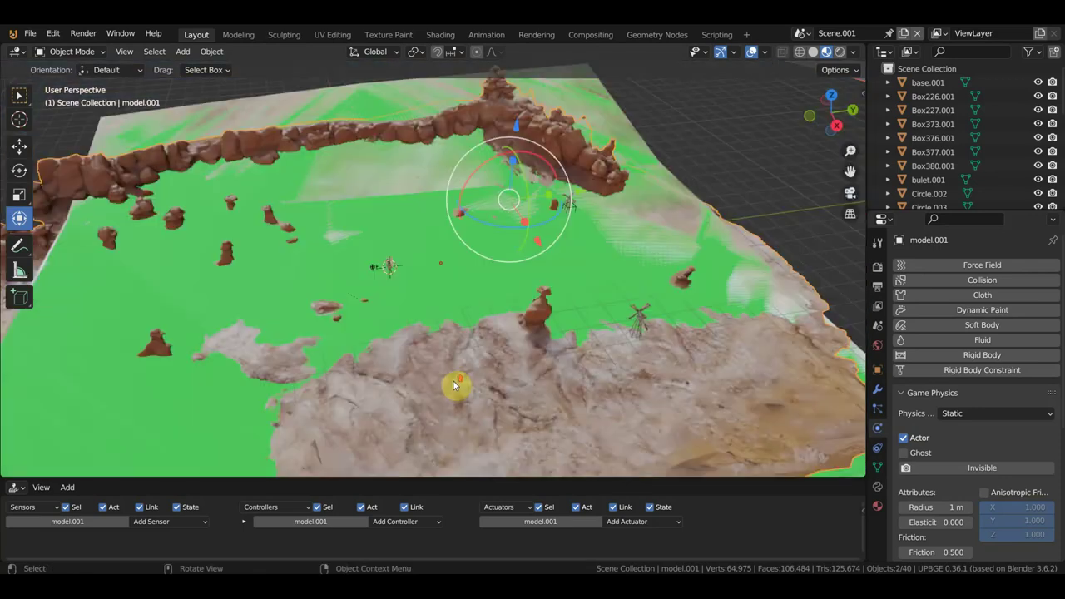
left_click(458, 394, "shift")
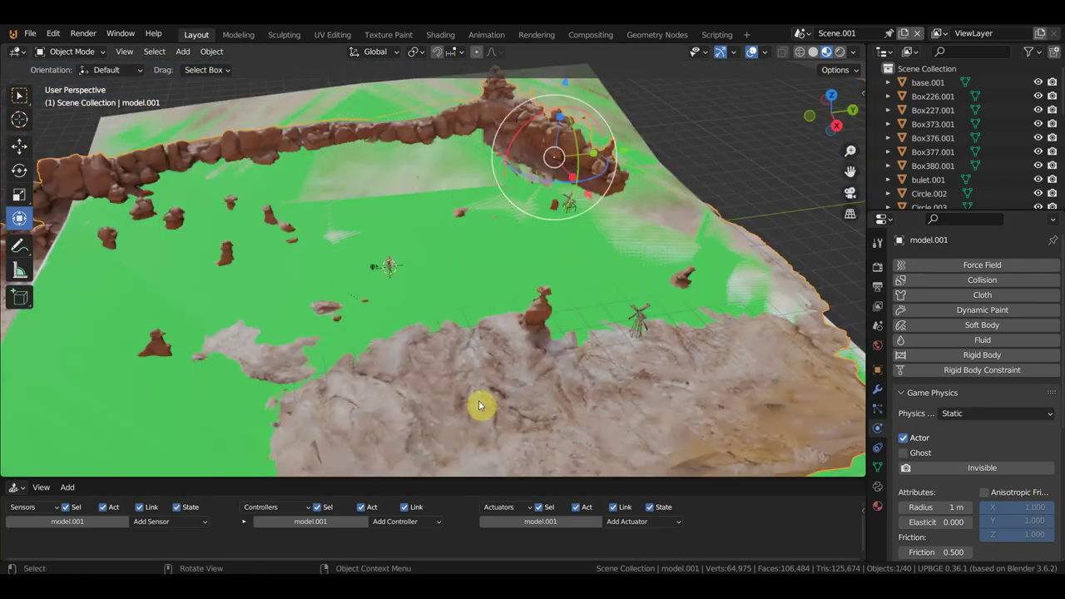
middle_click_drag(423, 406, 422, 400)
key("KP_0")
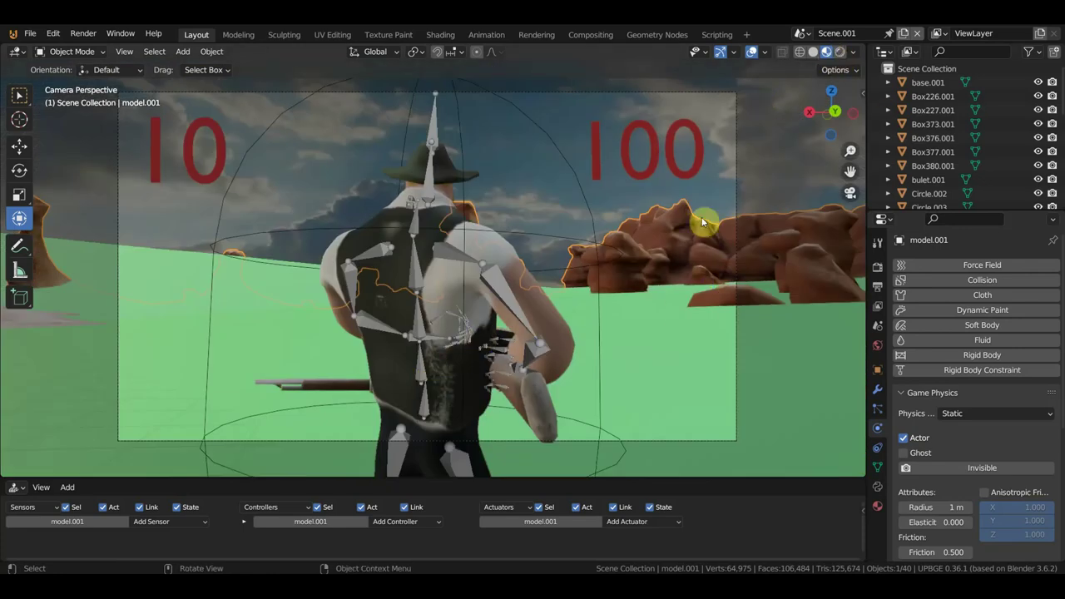
left_click(30, 33)
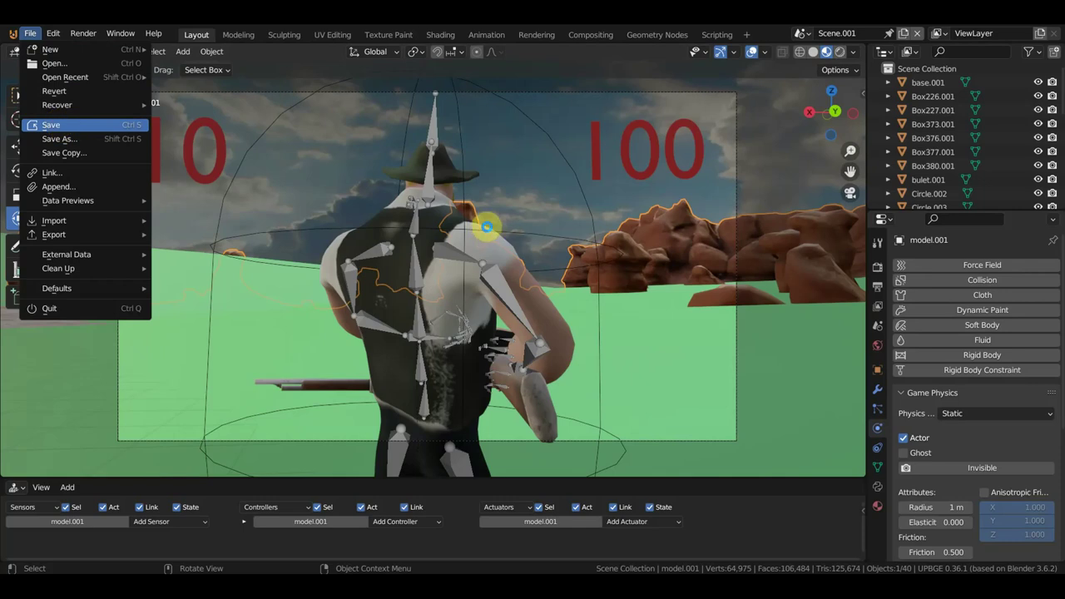
Step: Save Мастерсон портал.между сценами.blend, then run the game and stop it with Esc
key("ctrl+s")
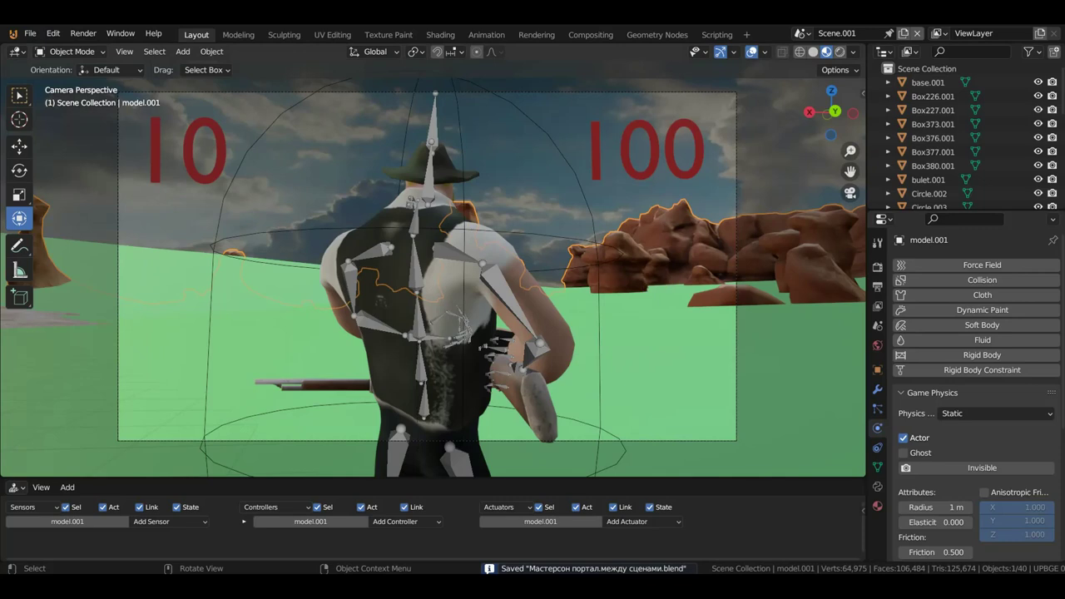
key("p")
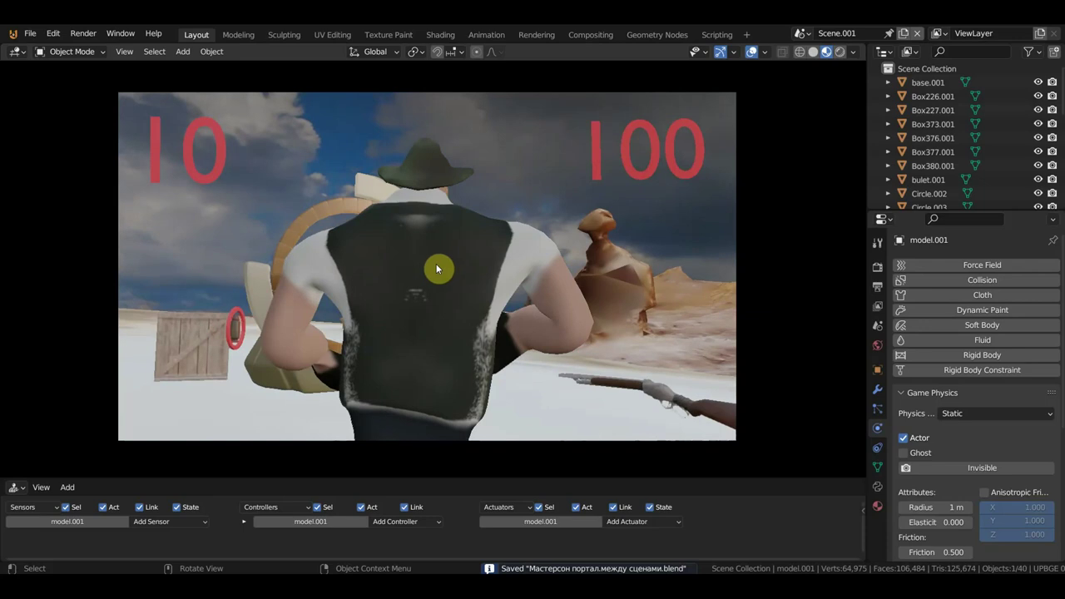
key("Escape")
middle_click_drag(466, 250, 443, 259)
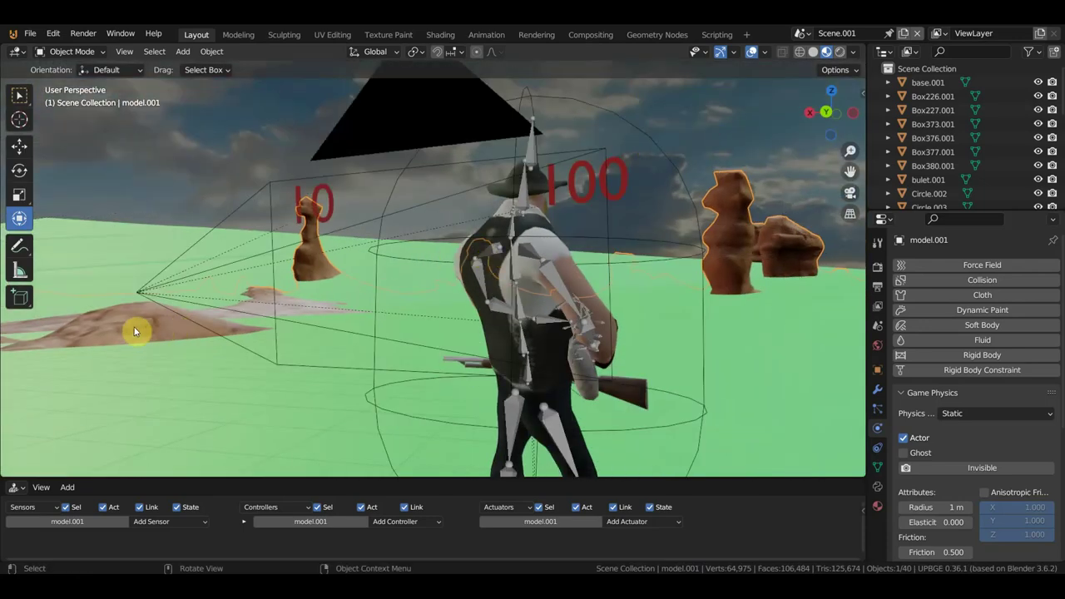
Step: Move the canyon terrain slightly higher
key("g")
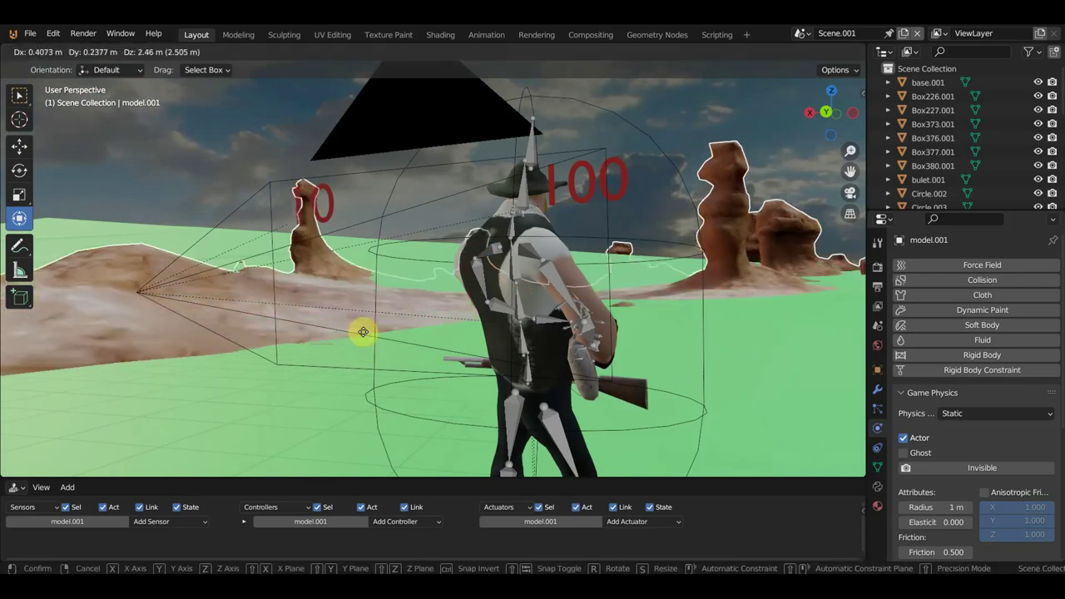
left_click(357, 334)
scroll(399, 326, "down", 3)
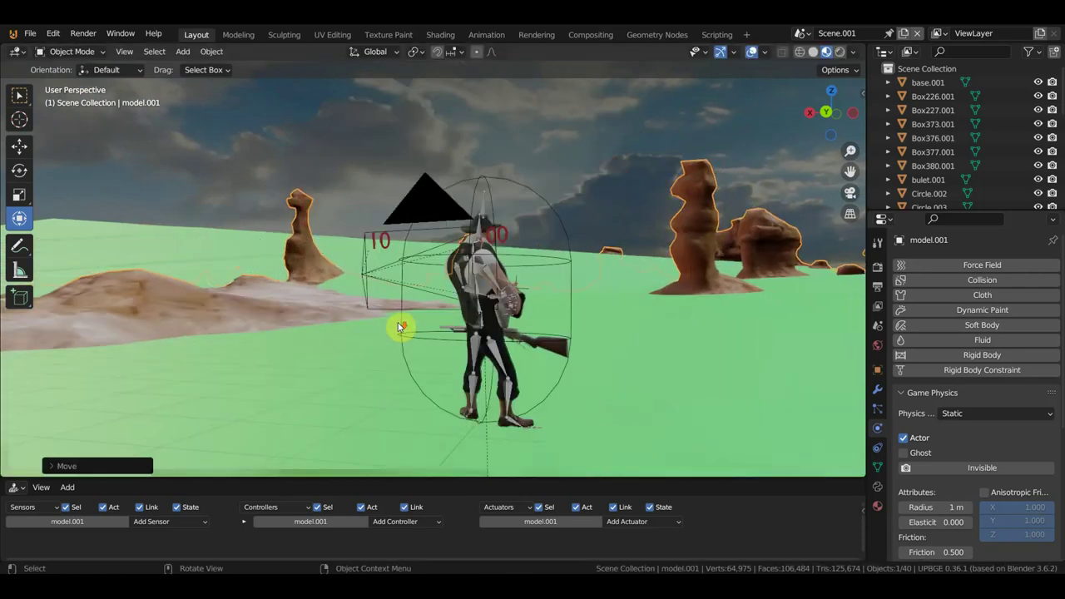
key("g")
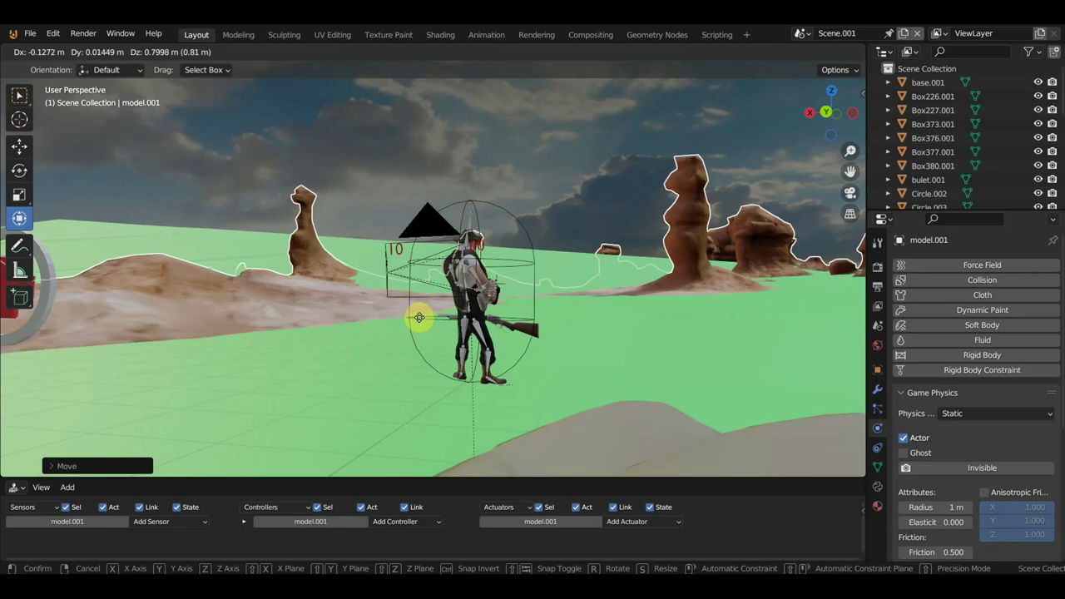
left_click(436, 318)
Step: Select the green Navmesh.001 object and delete it
middle_click_drag(435, 320, 590, 174)
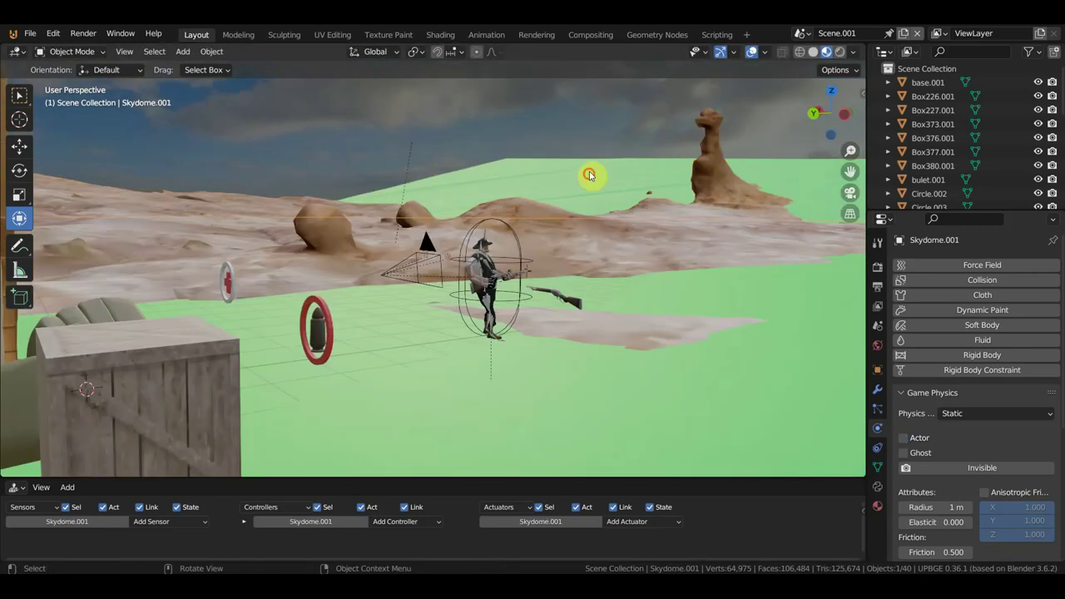
left_click(589, 179)
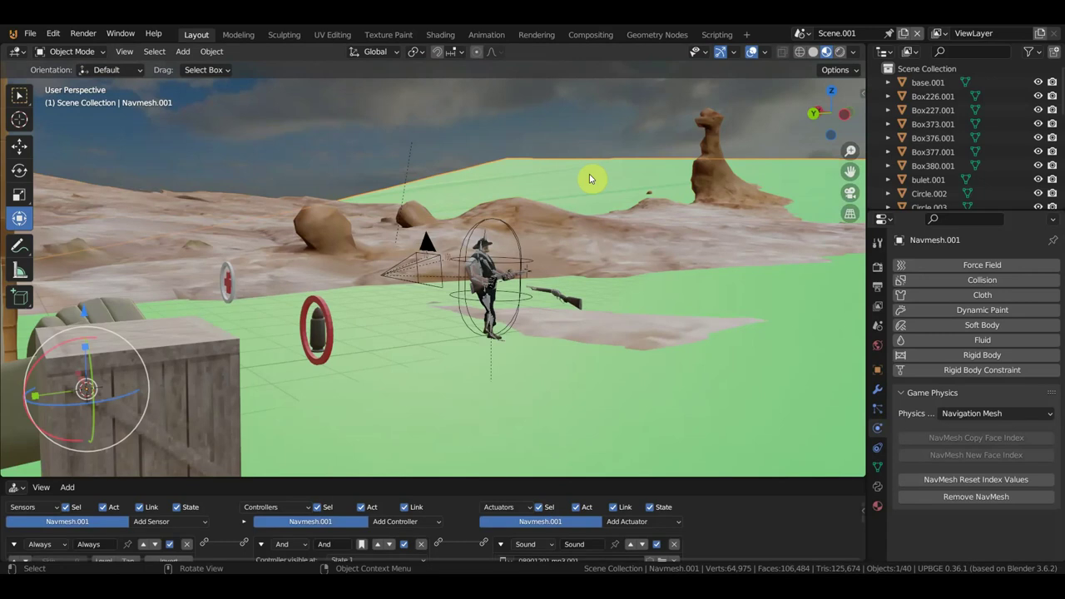
key("Delete")
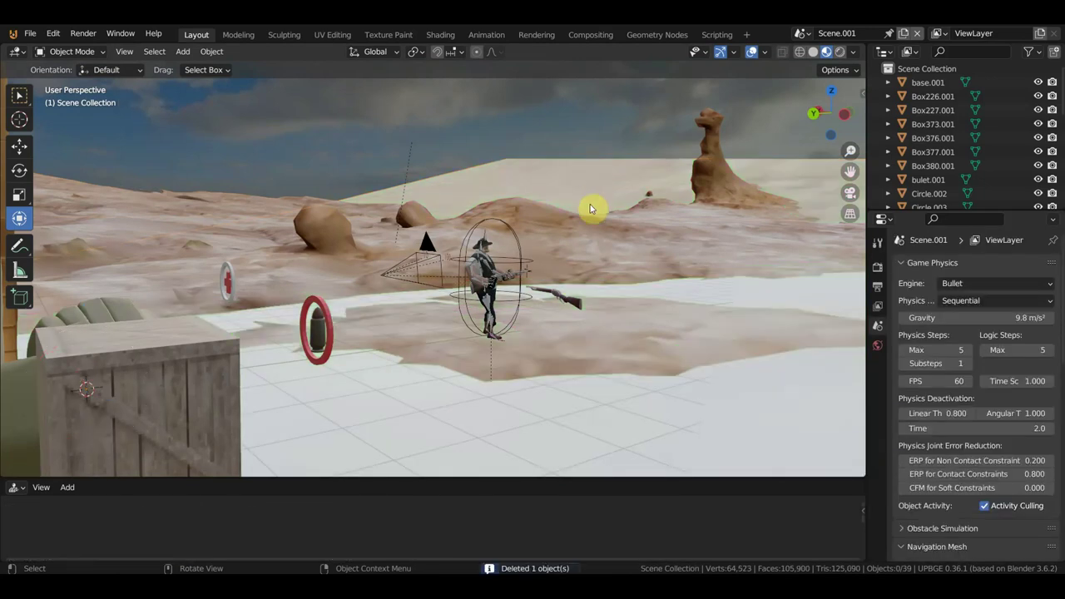
Step: Select the flat ground plane земля.001 and delete it
middle_click_drag(565, 297, 673, 303)
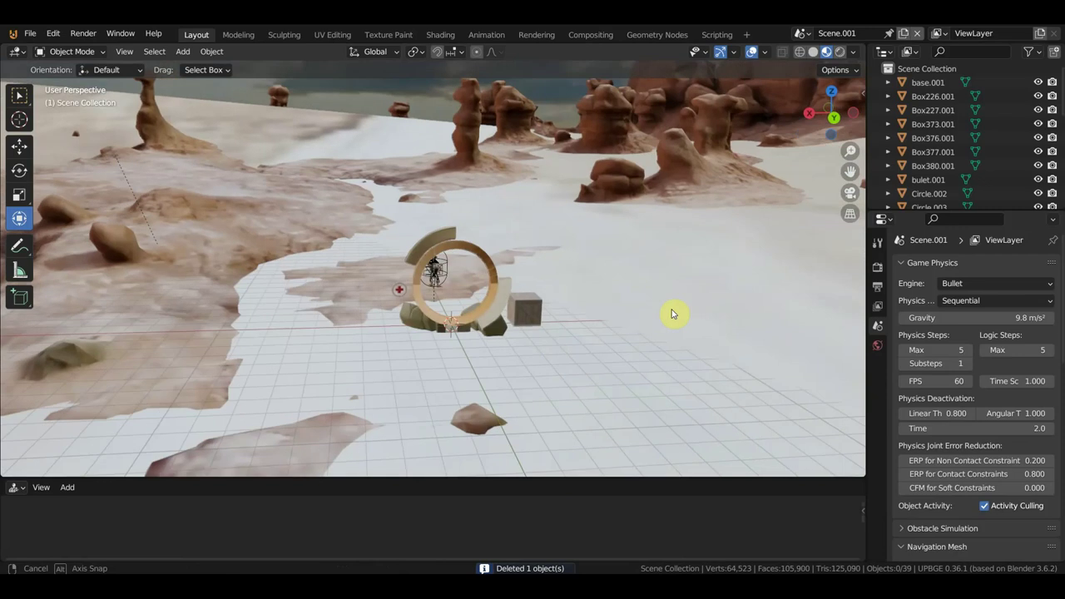
left_click(666, 317)
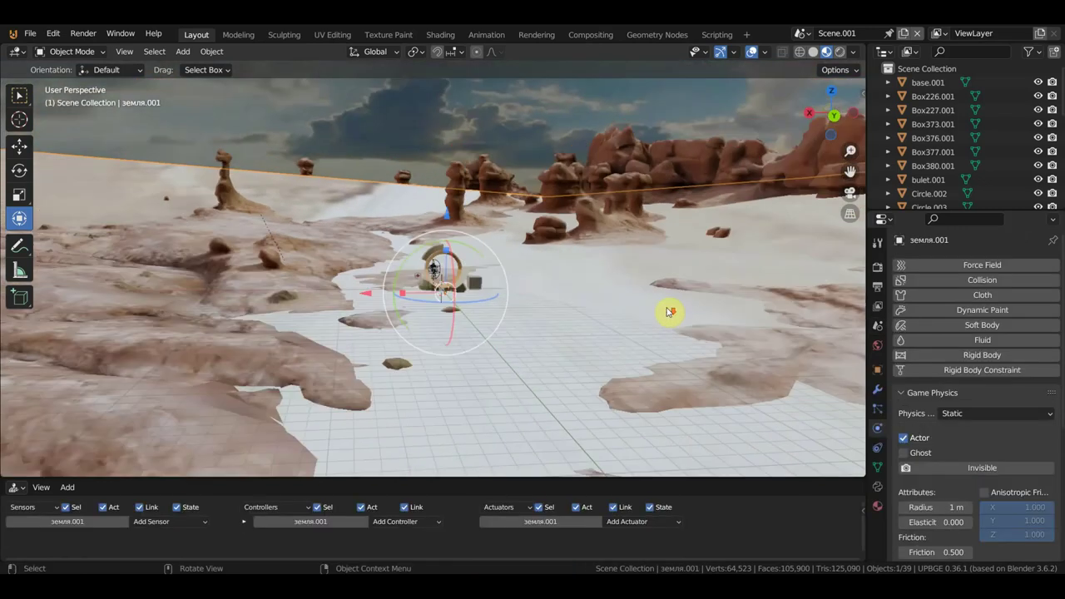
scroll(670, 314, "down", 5)
middle_click_drag(663, 307, 628, 321)
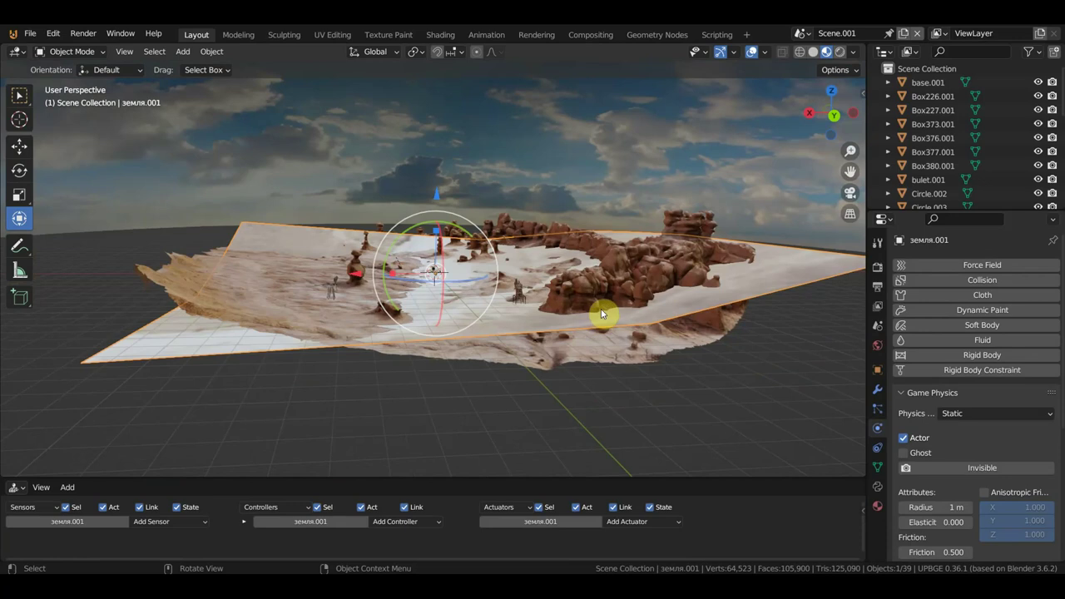
key("Delete")
Step: Raise model.001 about 0.11 m and view the scene through the camera
scroll(545, 325, "up", 5)
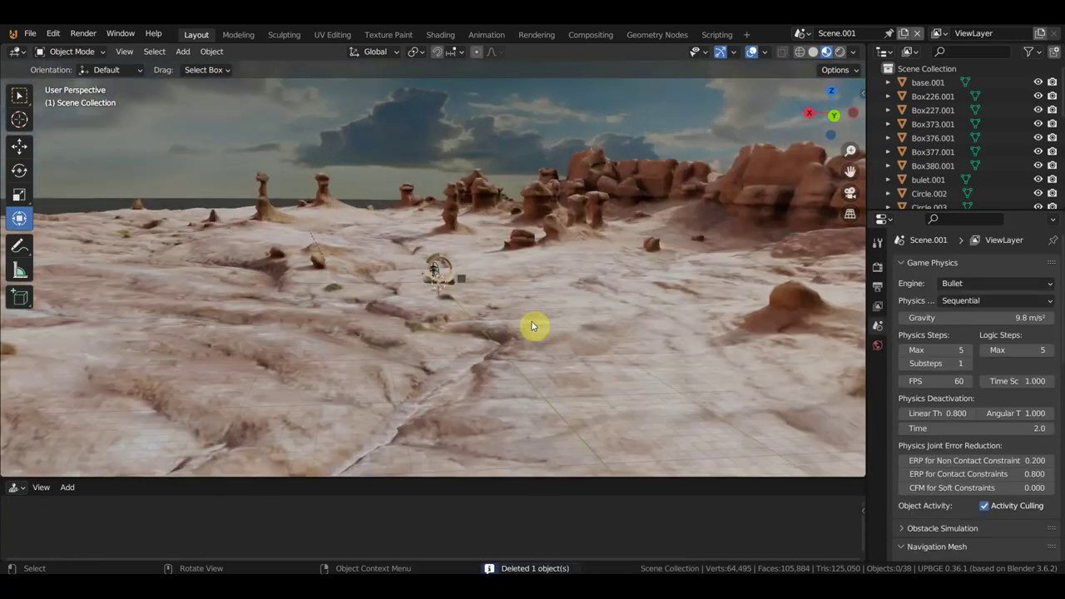
scroll(532, 325, "up", 3)
left_click(531, 325)
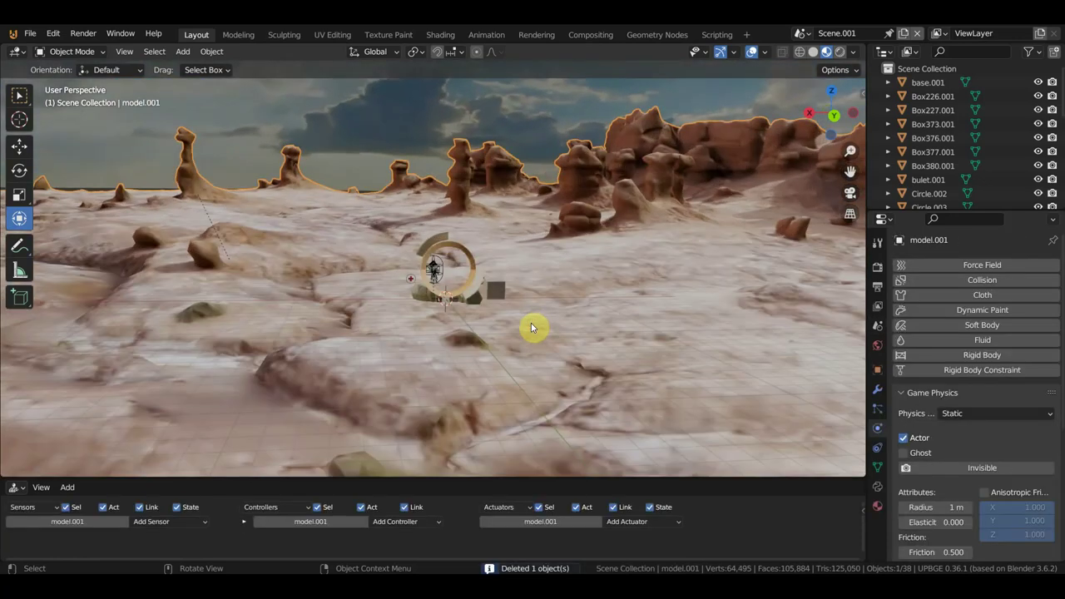
key("g")
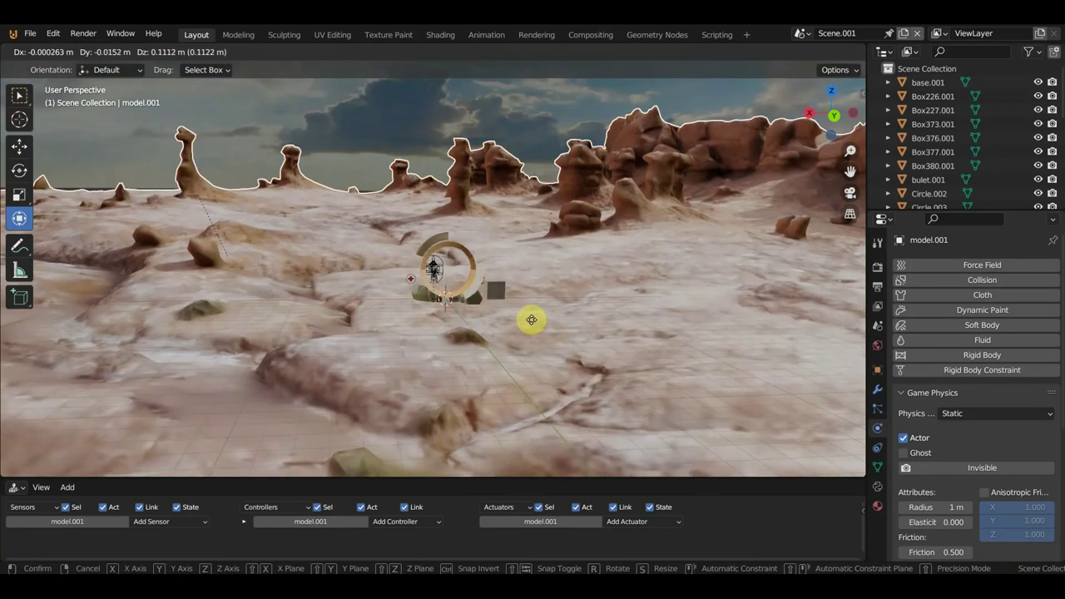
left_click(532, 322)
key("KP_0")
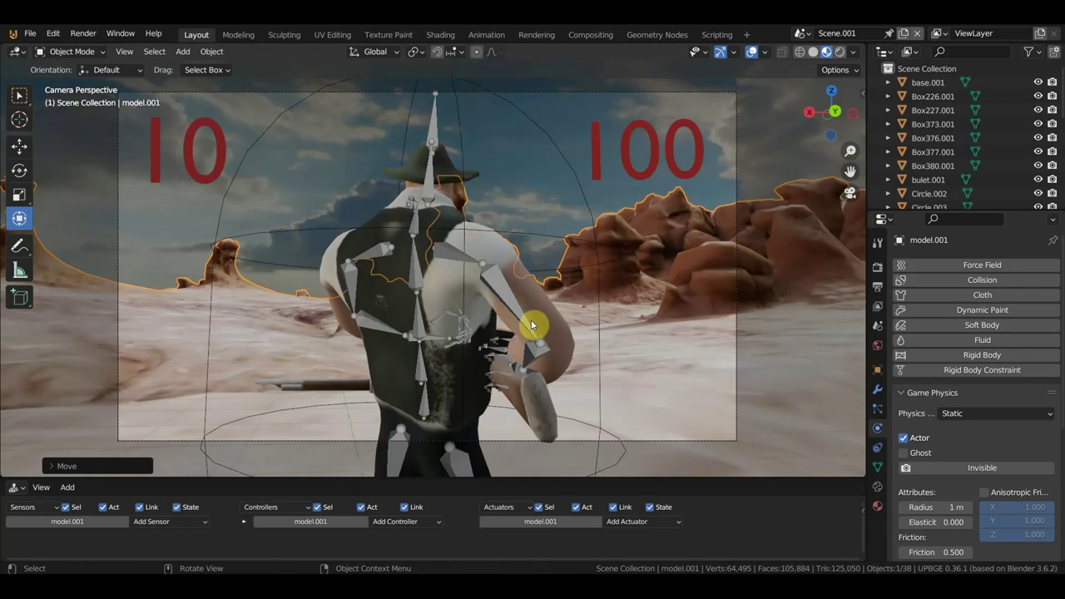
key("p")
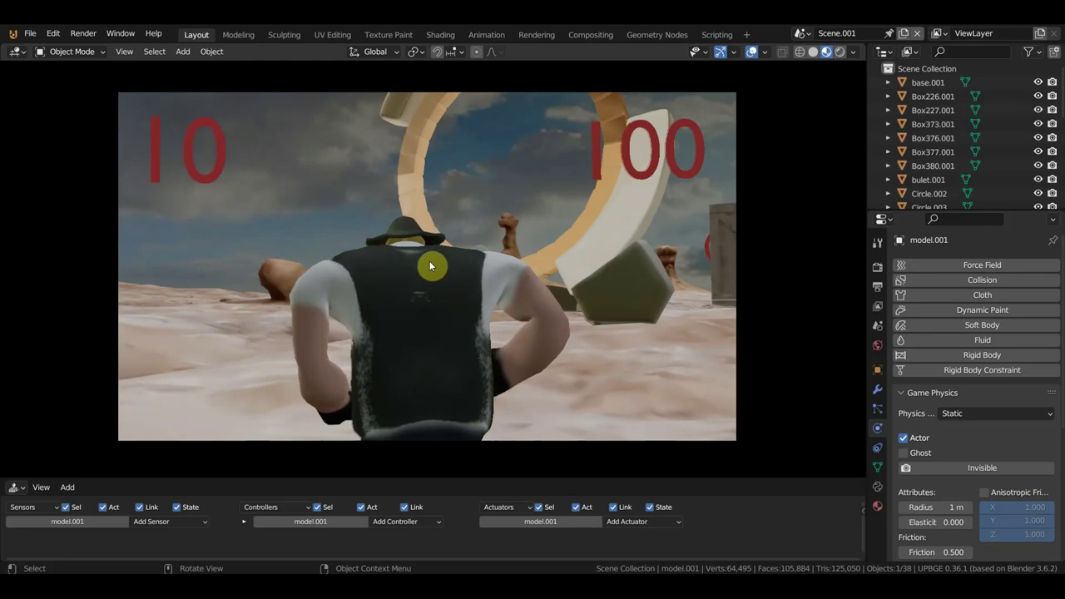
key("Escape")
scroll(439, 261, "down", 3)
middle_click_drag(488, 262, 709, 287)
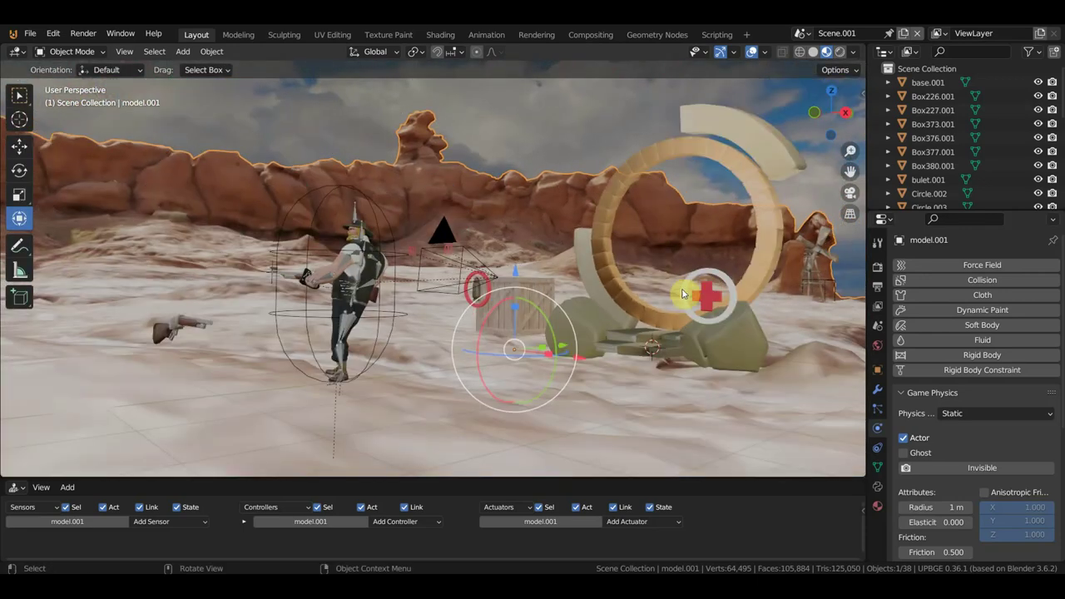
Step: Select the portal stairs Stairs.001 and inspect its game physics type
middle_click_drag(656, 295, 493, 276)
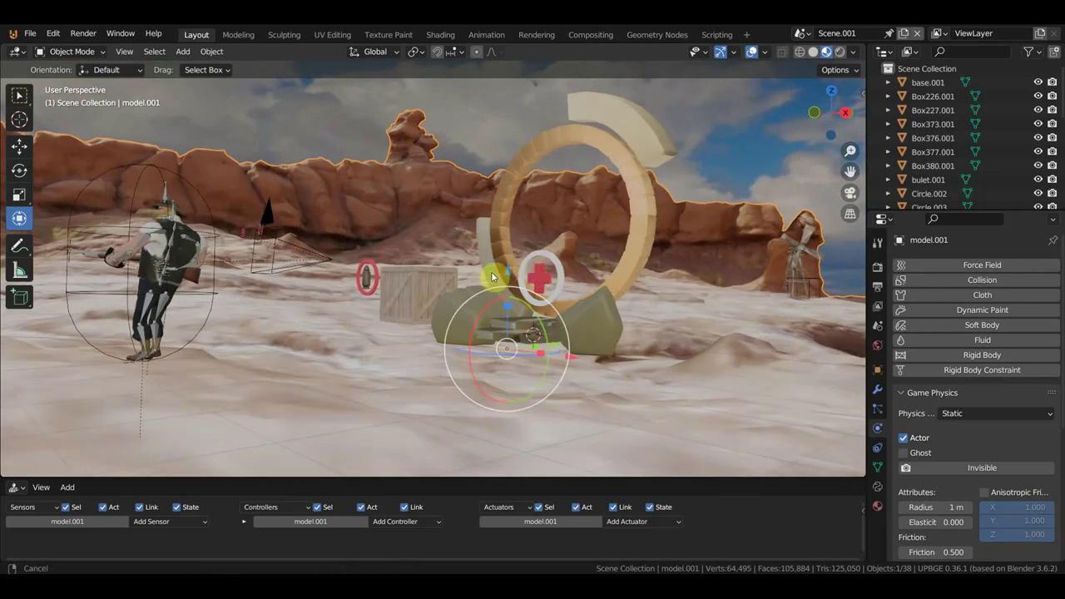
left_click(614, 308)
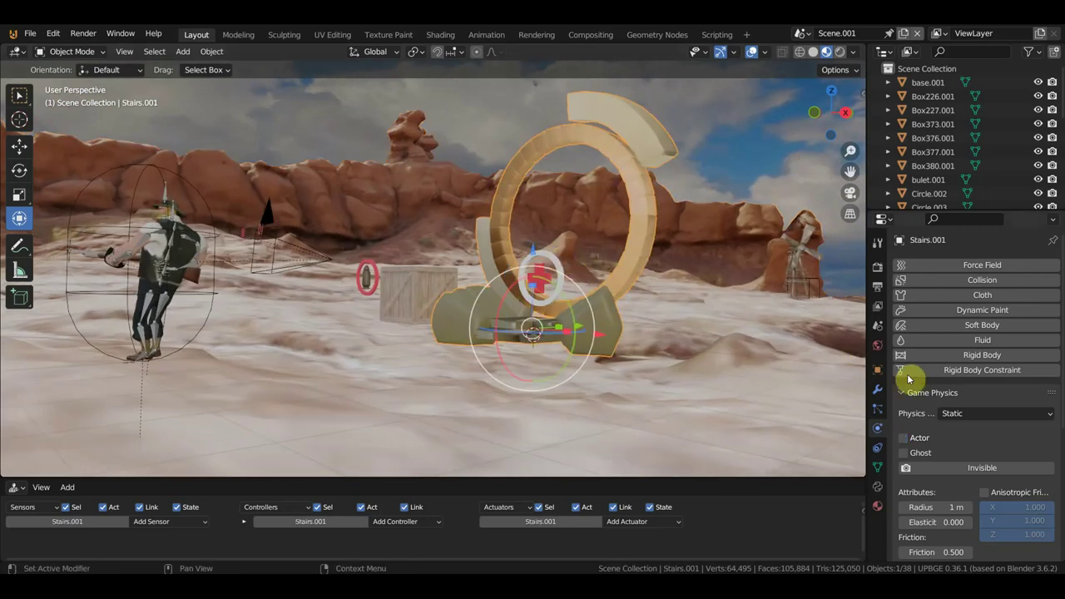
left_click(957, 413)
left_click(977, 413)
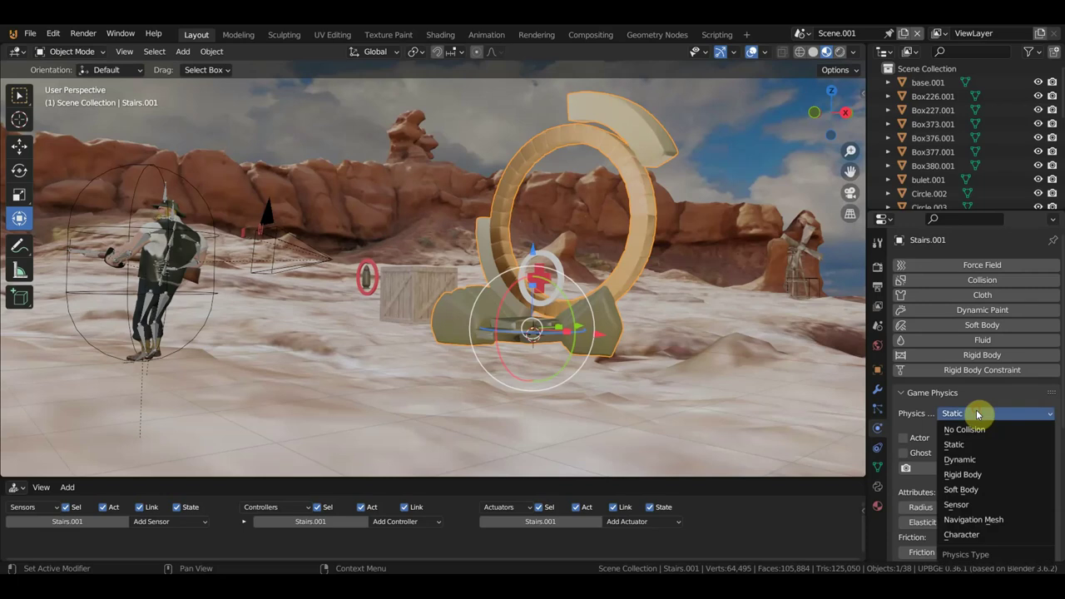
scroll(588, 233, "up", 2)
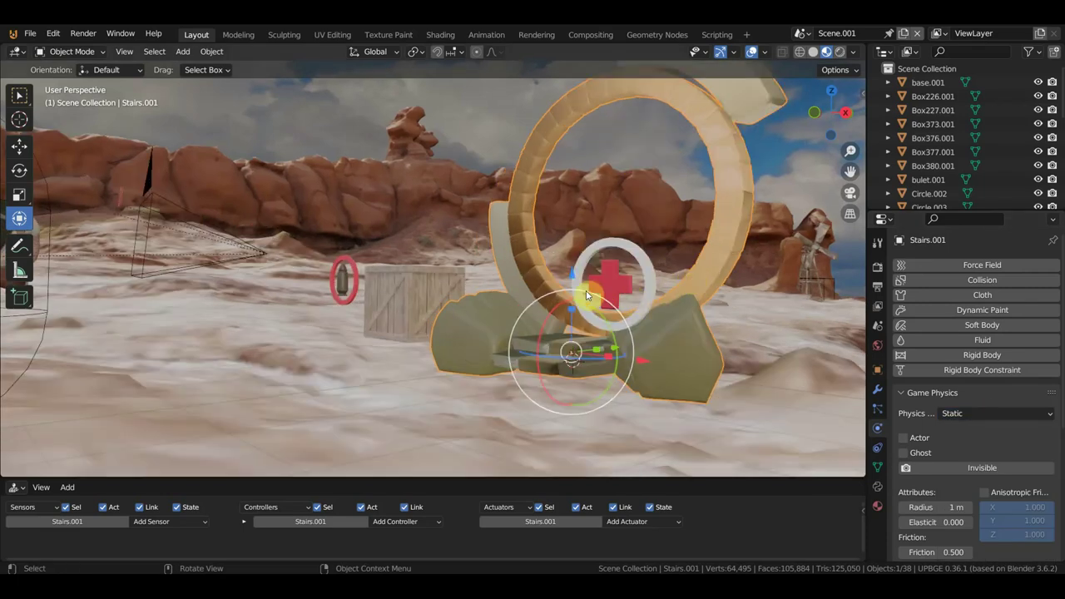
Step: Lower Stairs.001 with Circle.003, the crate and Circle.002 by 1.098 m, then enlarge the Logic Editor
left_click(365, 296)
left_click(353, 292)
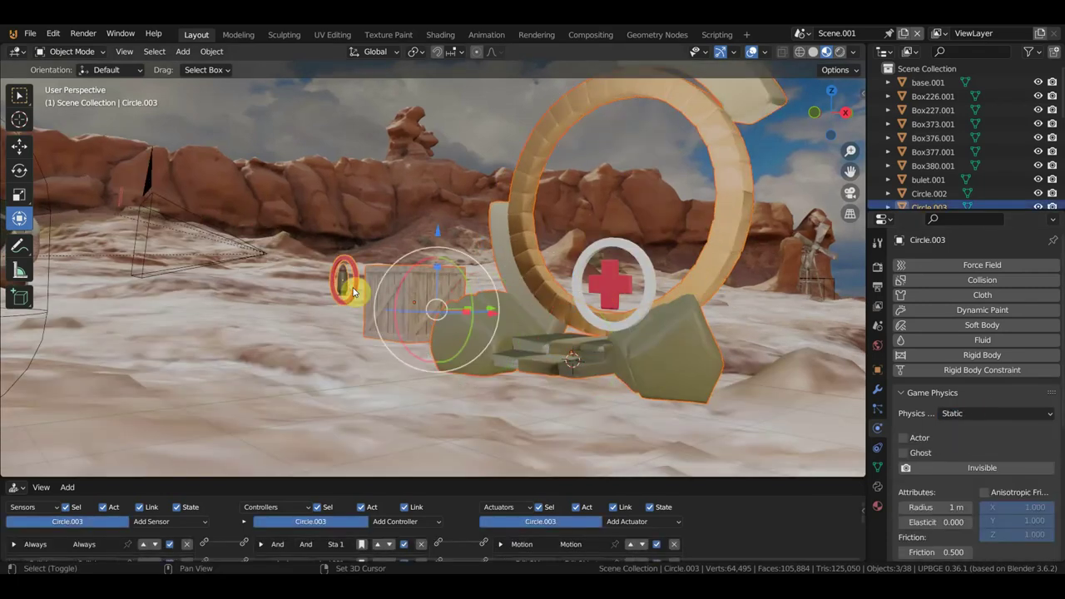
left_click(570, 275)
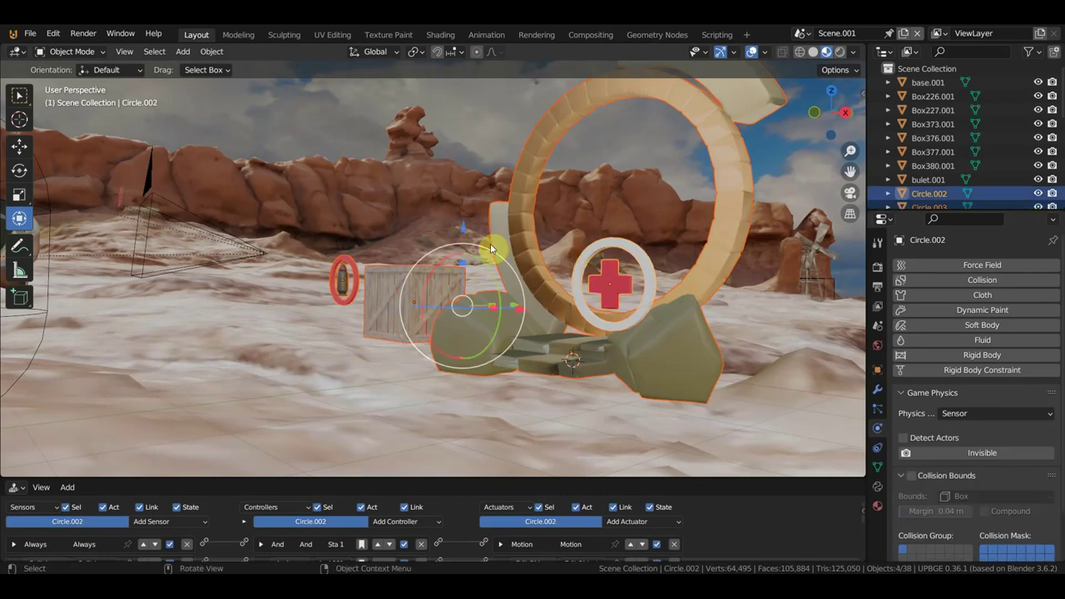
key("g")
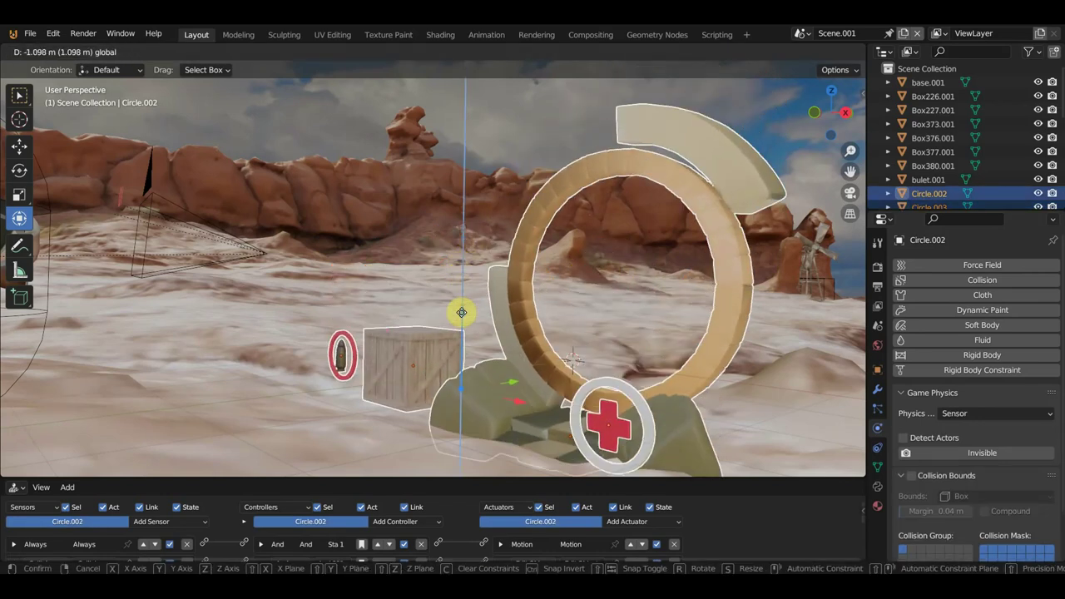
left_click(462, 302)
middle_click_drag(462, 302, 467, 317)
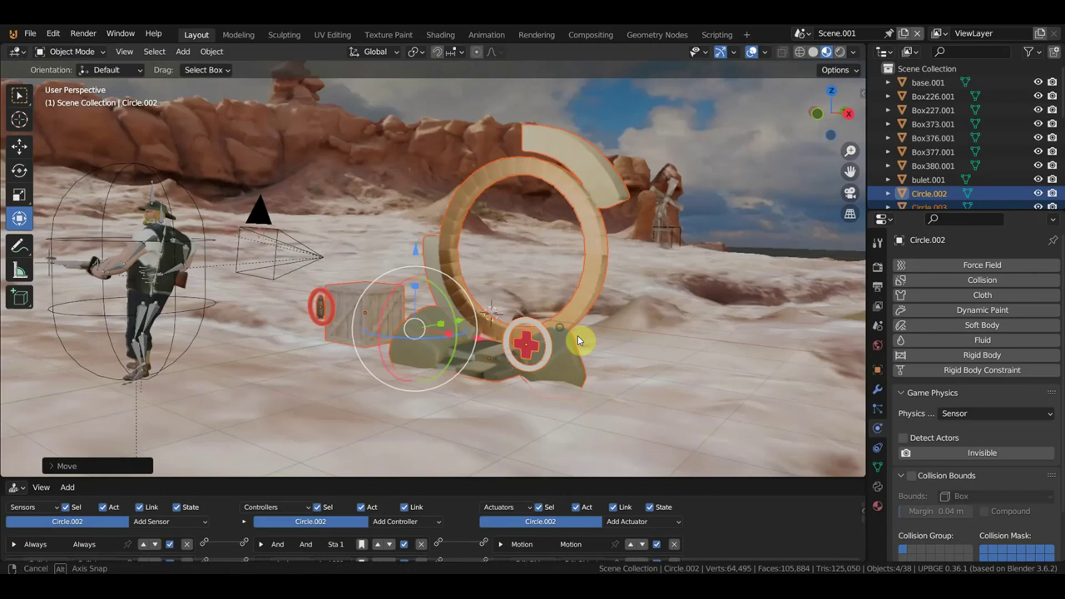
scroll(467, 317, "up", 3)
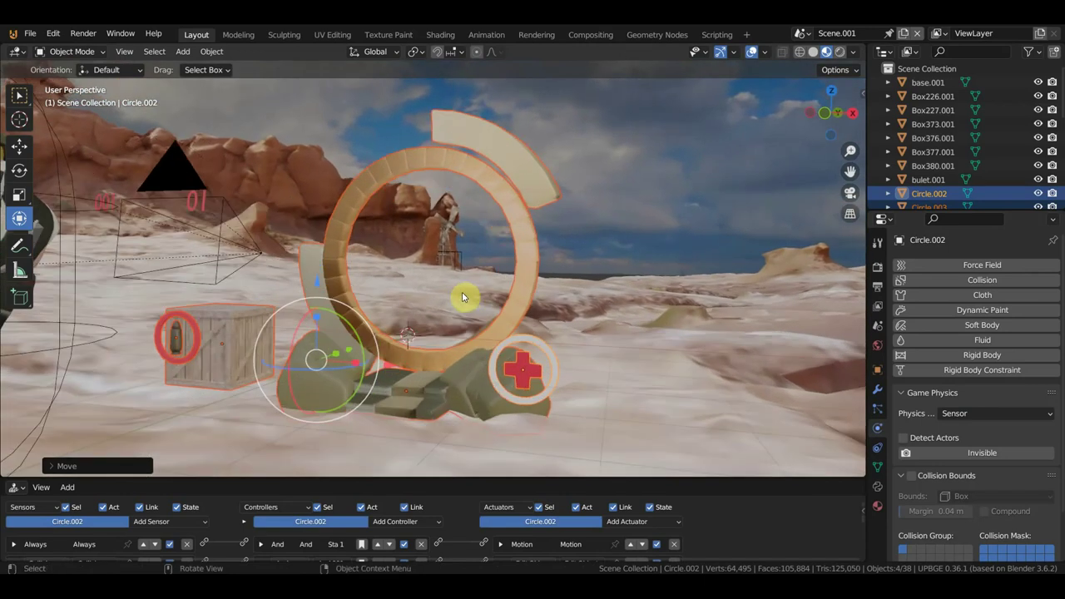
scroll(500, 289, "down", 3)
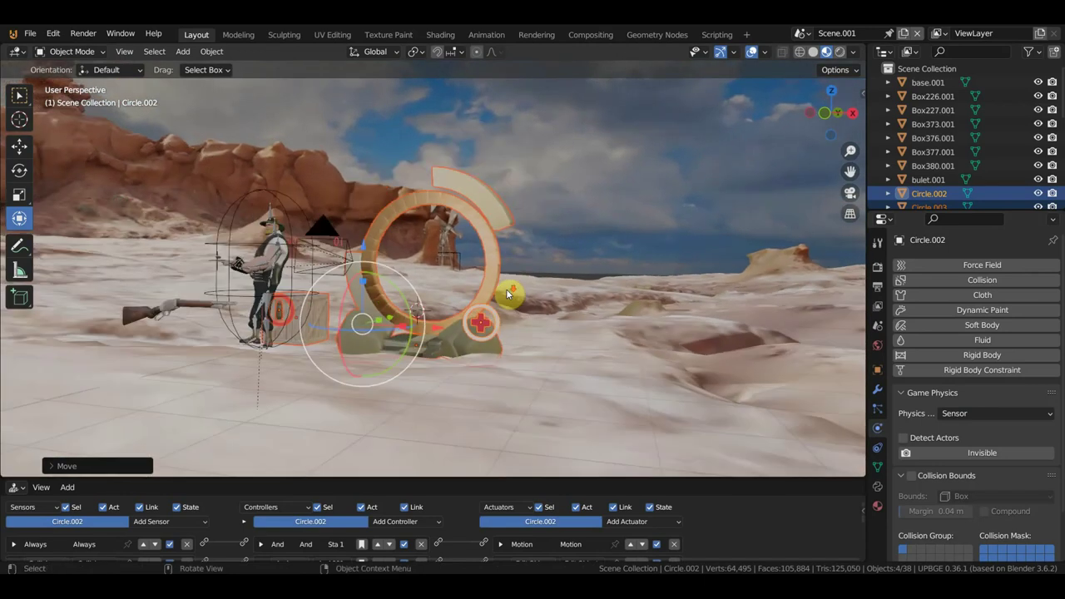
left_click_drag(491, 479, 502, 379)
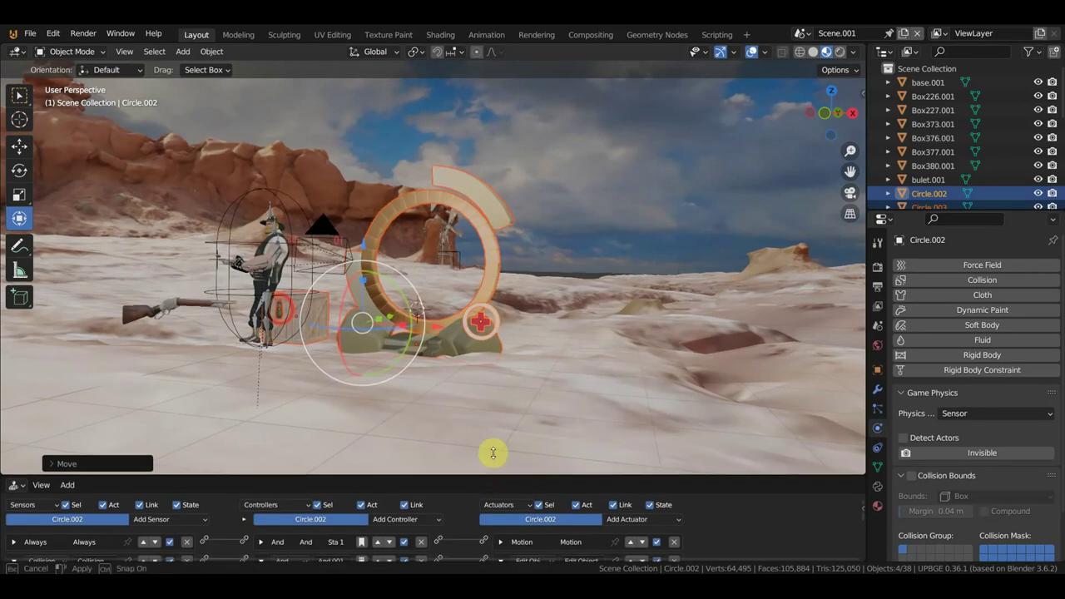
left_click(494, 213)
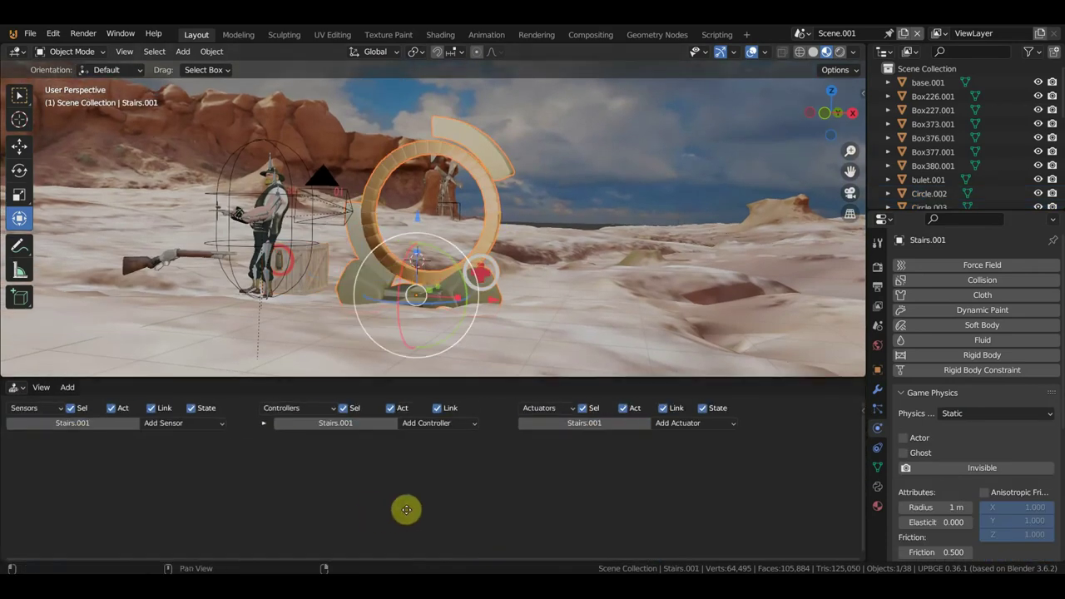
Step: Give Cube.008 a Collision sensor and a Scene actuator in the Logic Editor
left_click(235, 170)
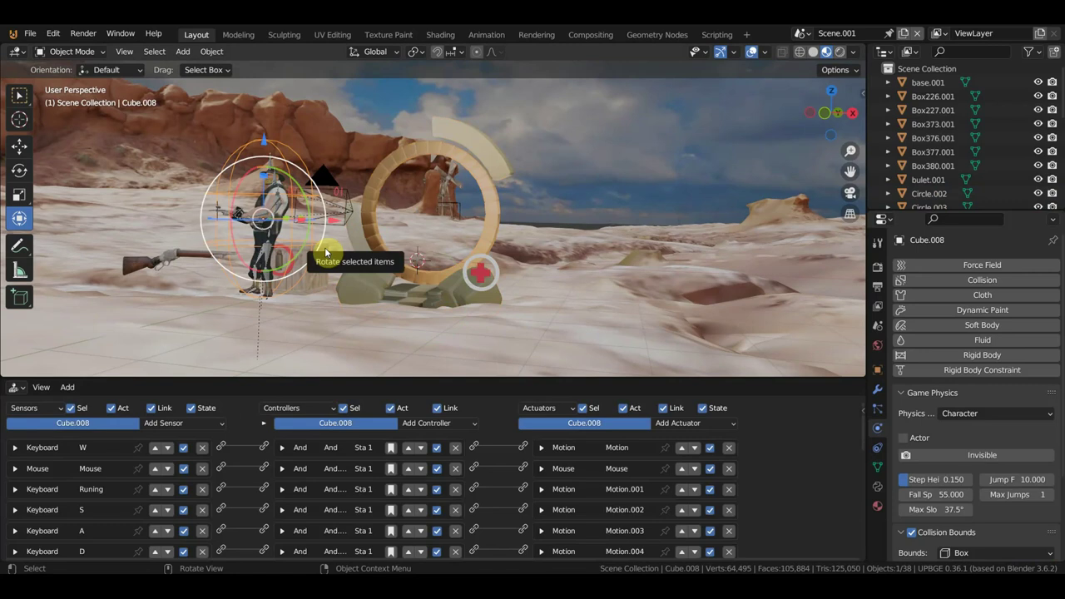
left_click(376, 189)
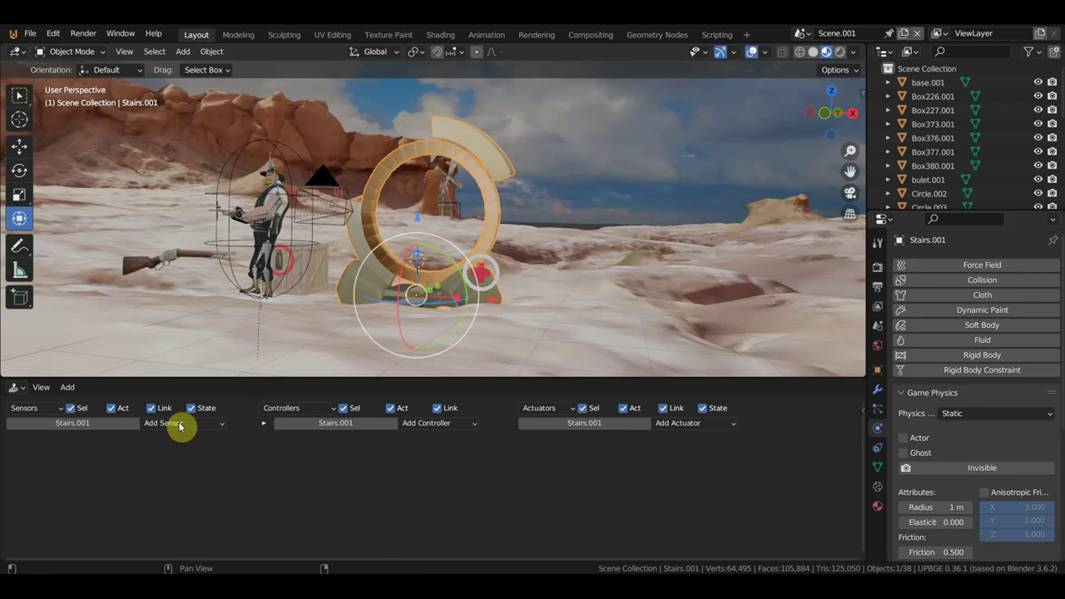
scroll(198, 466, "up", 1)
scroll(200, 466, "down", 1)
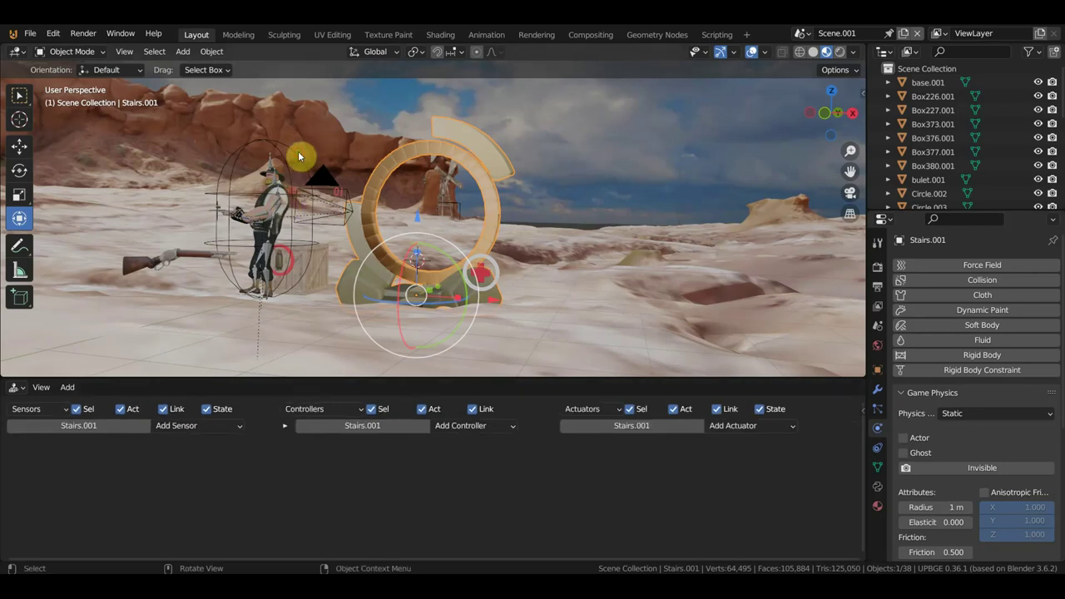
left_click(299, 158)
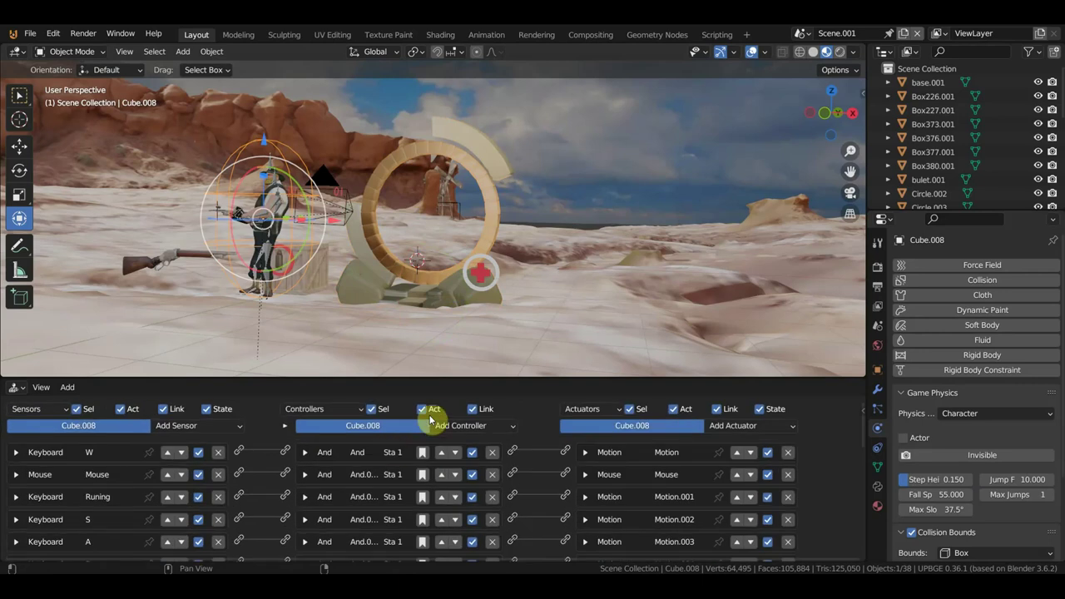
left_click_drag(464, 378, 466, 220)
scroll(483, 428, "down", 3)
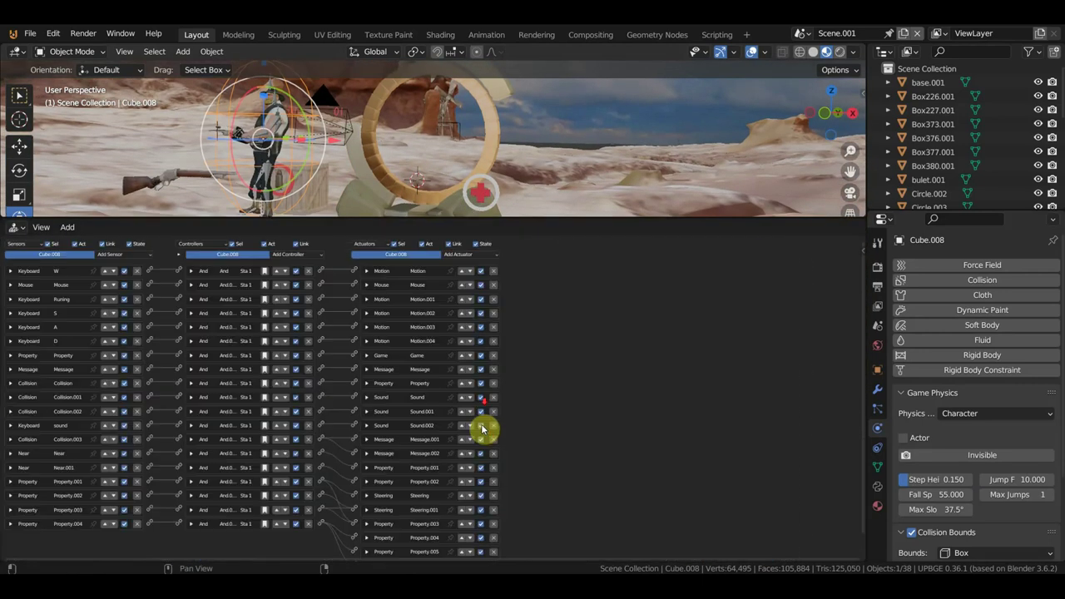
scroll(602, 309, "up", 4)
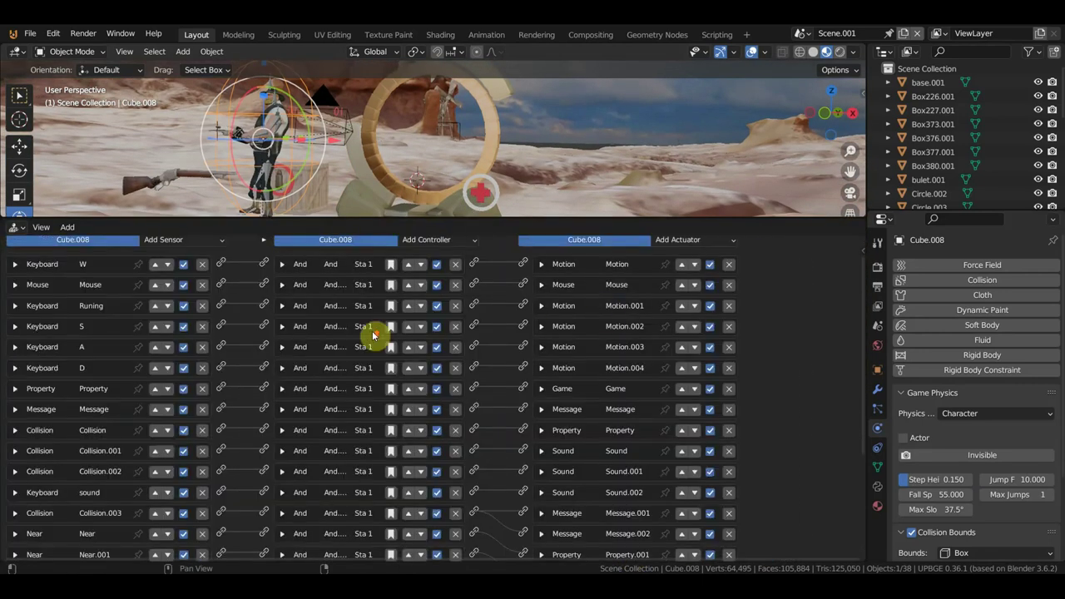
left_click(190, 242)
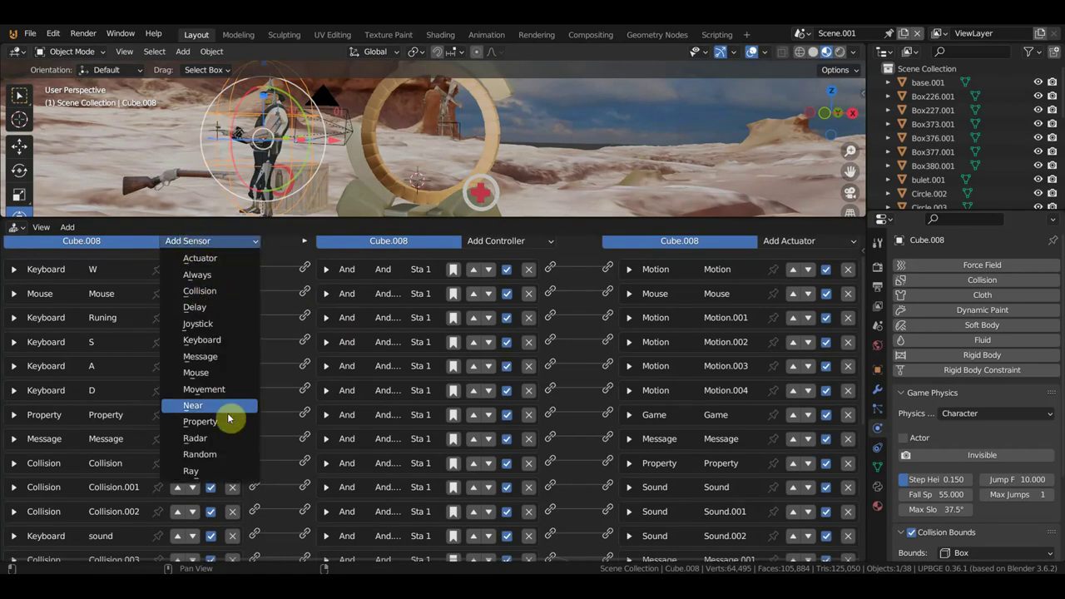
left_click(224, 305)
left_click(782, 241)
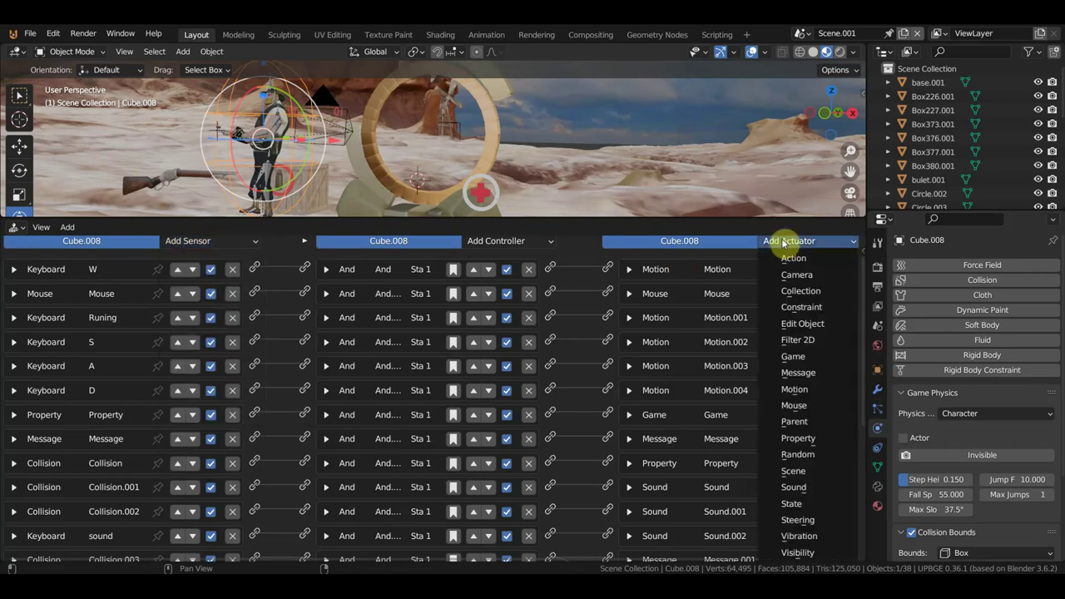
left_click(806, 471)
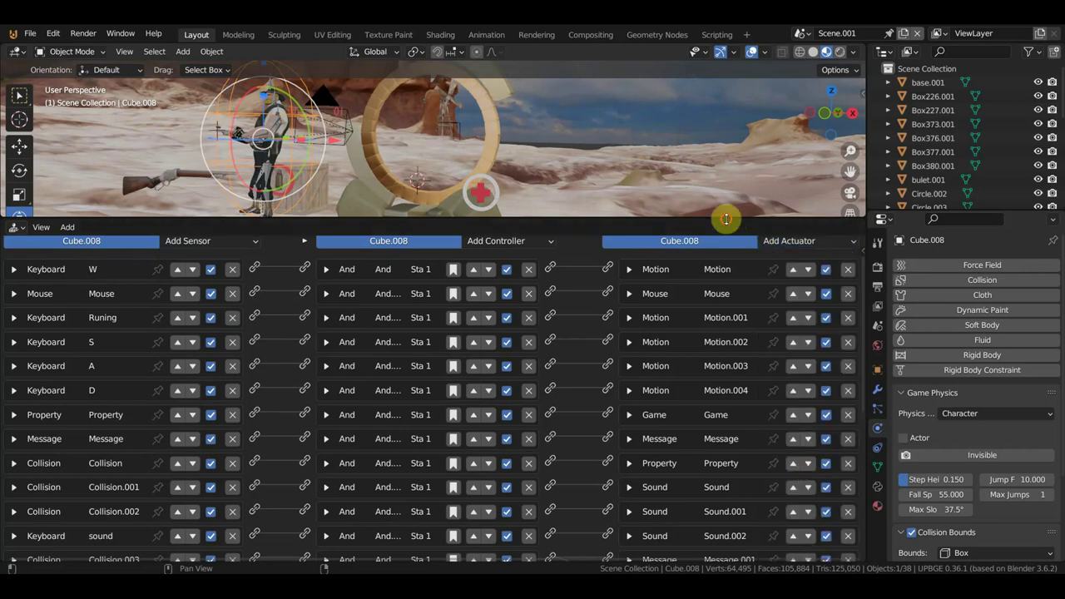
Step: Select Stairs.001 and show its game properties
left_click_drag(726, 219, 721, 392)
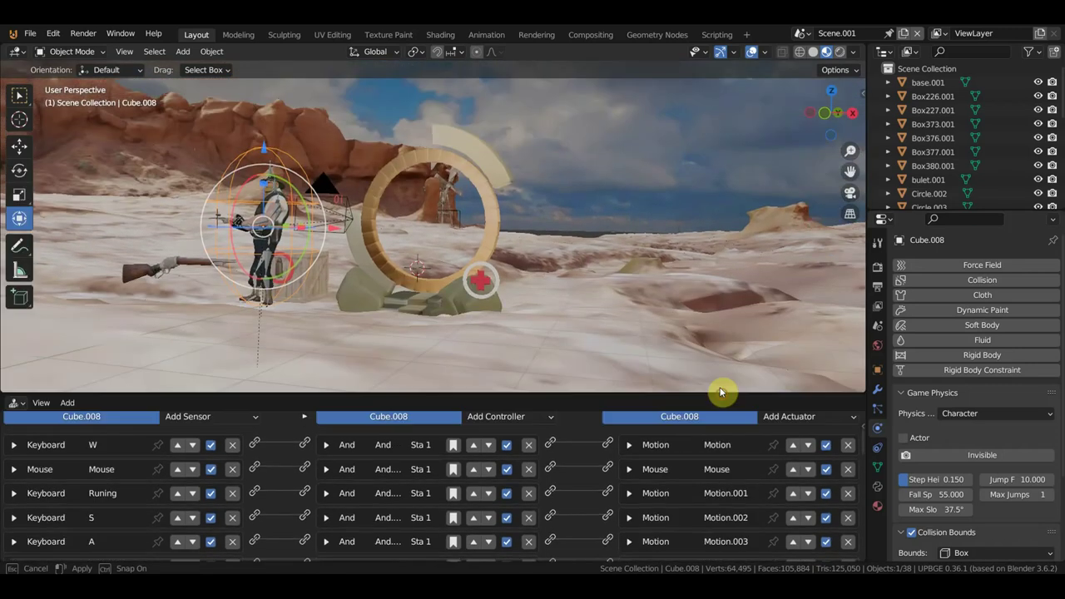
left_click(491, 235)
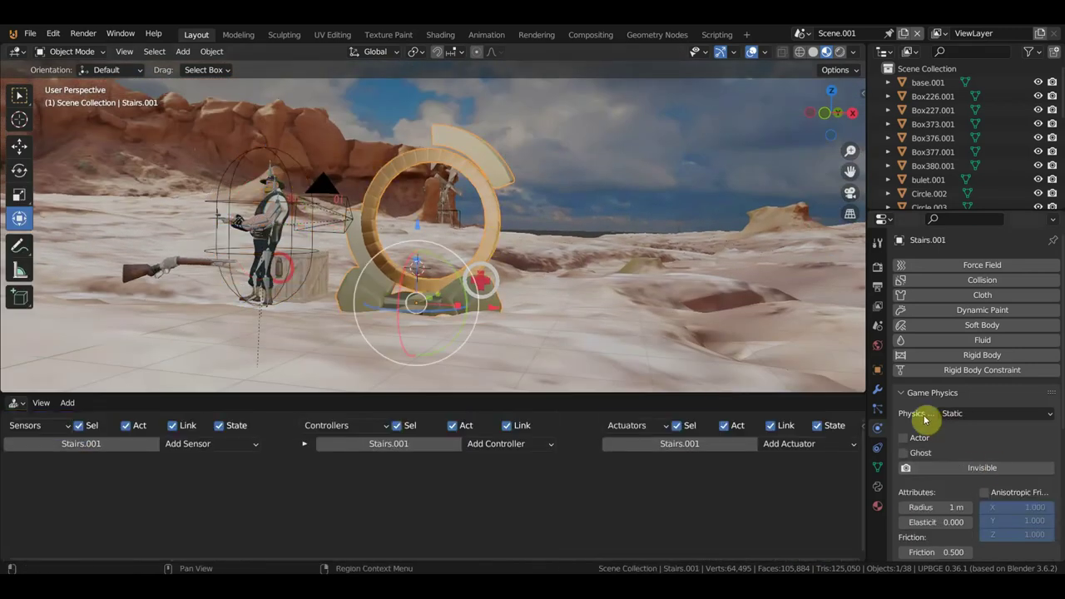
left_click(866, 427)
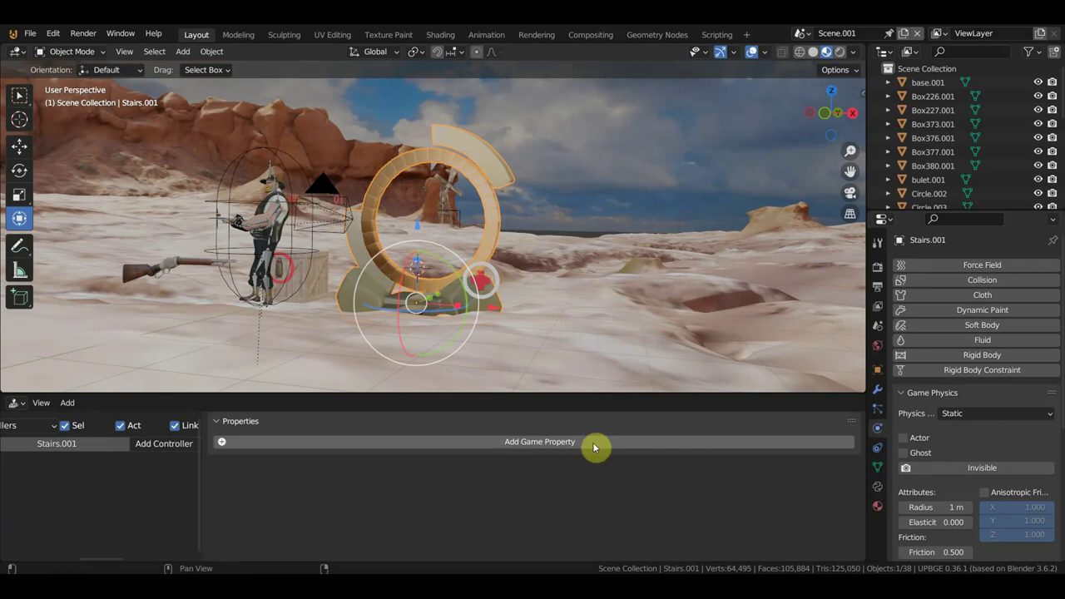
Step: Add a game property on Stairs.001 renamed портал, keeping type Float
left_click(565, 442)
left_click(266, 462)
type("портал")
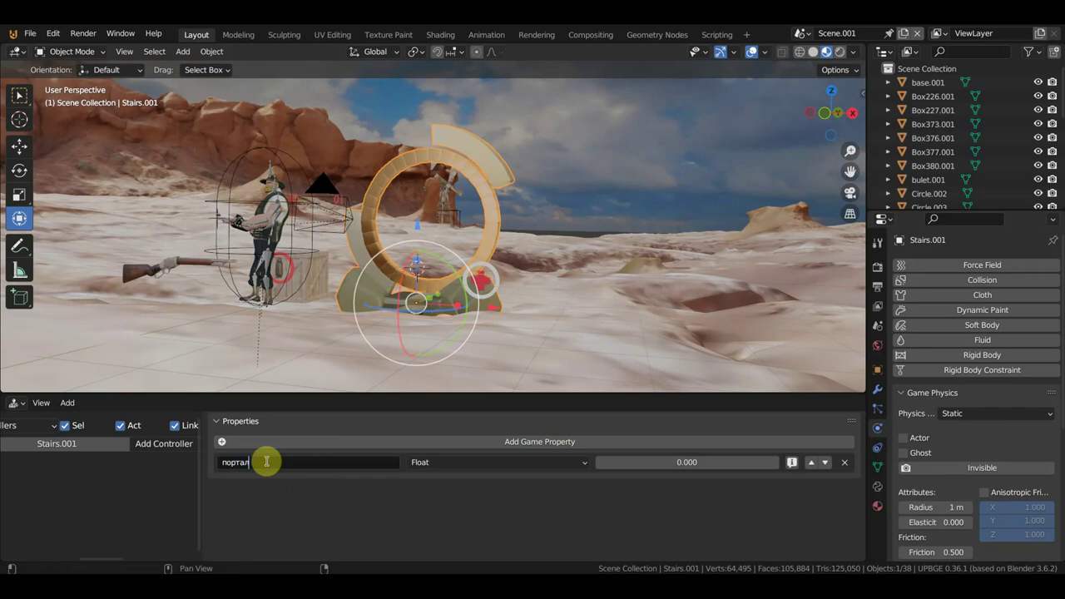
key("Return")
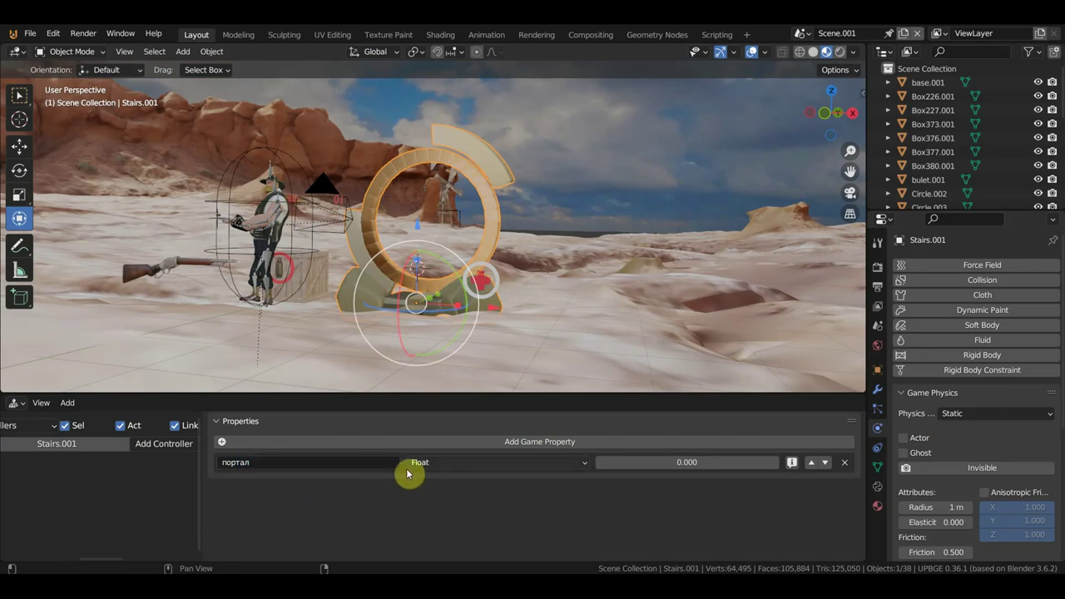
left_click(462, 464)
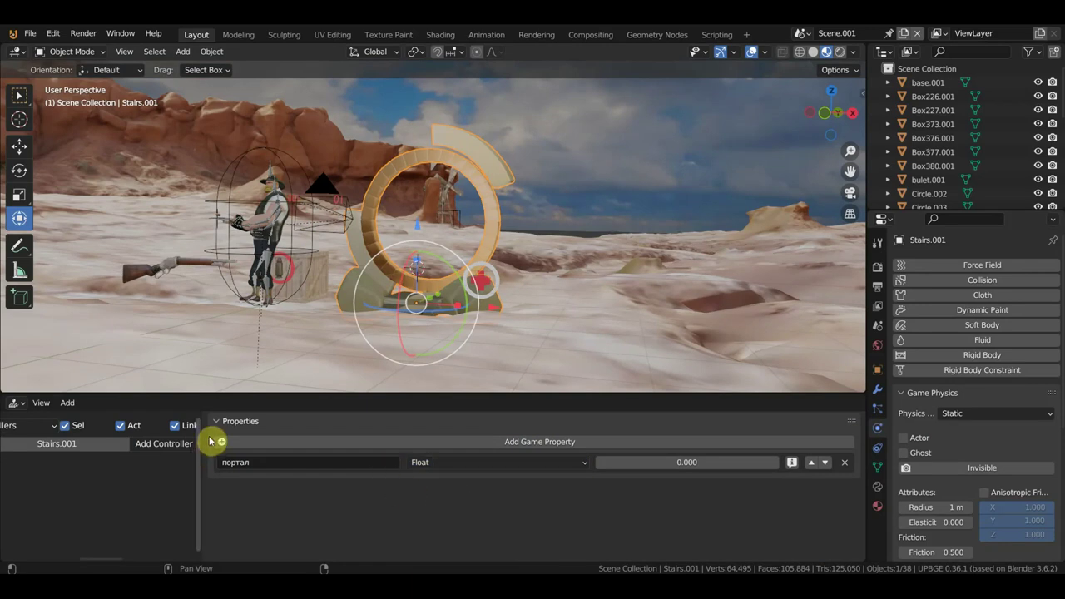
left_click_drag(203, 428, 532, 441)
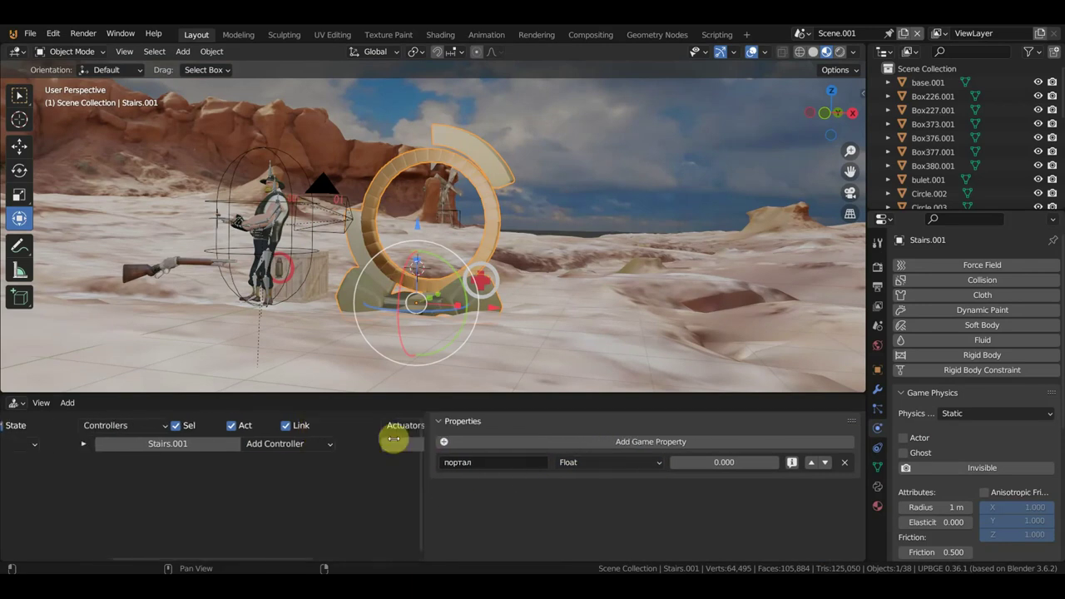
Step: Select Cube.008 and enter портал in its Collision sensor's Property field
left_click(313, 243)
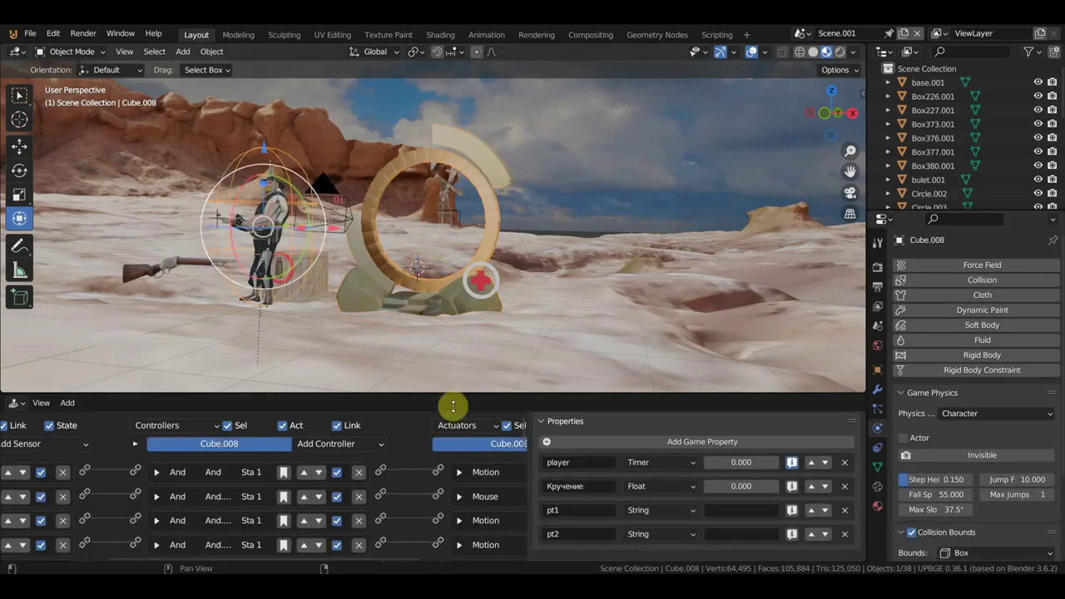
left_click_drag(452, 393, 464, 176)
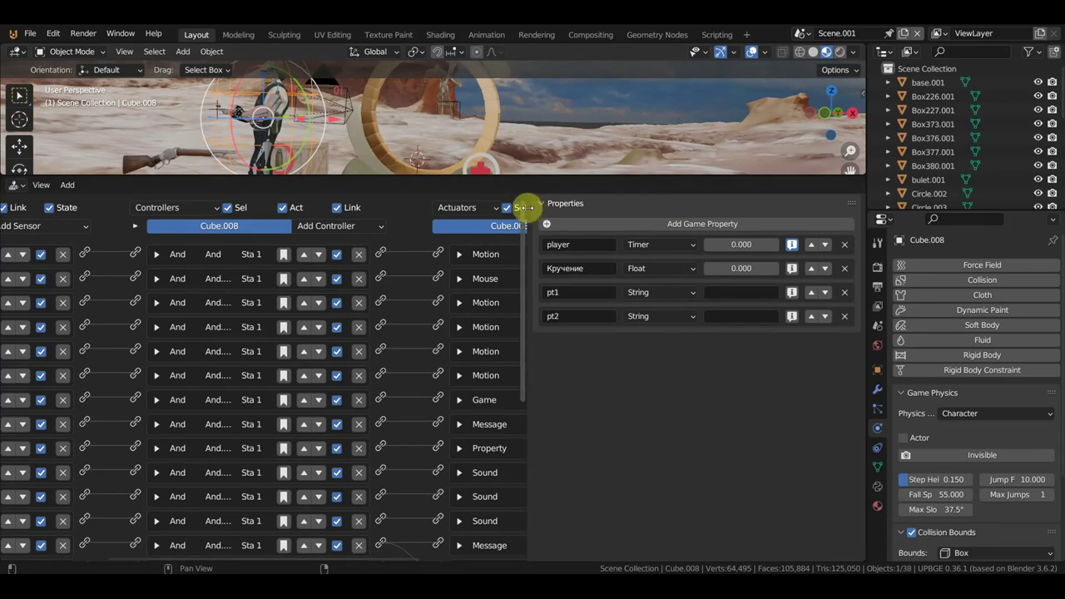
left_click_drag(525, 206, 849, 226)
scroll(610, 361, "down", 5)
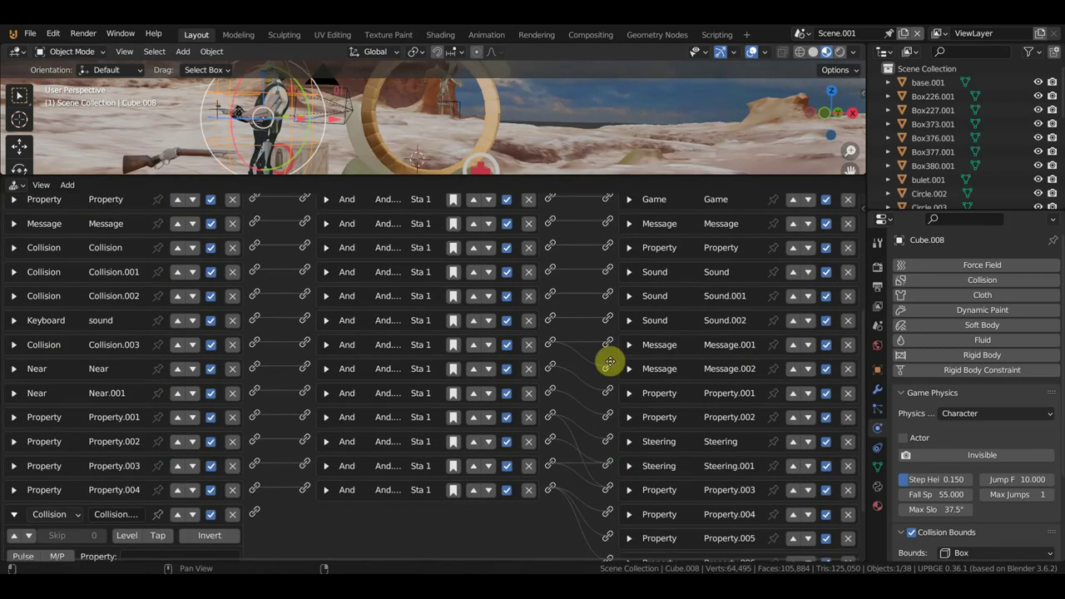
scroll(610, 362, "down", 2)
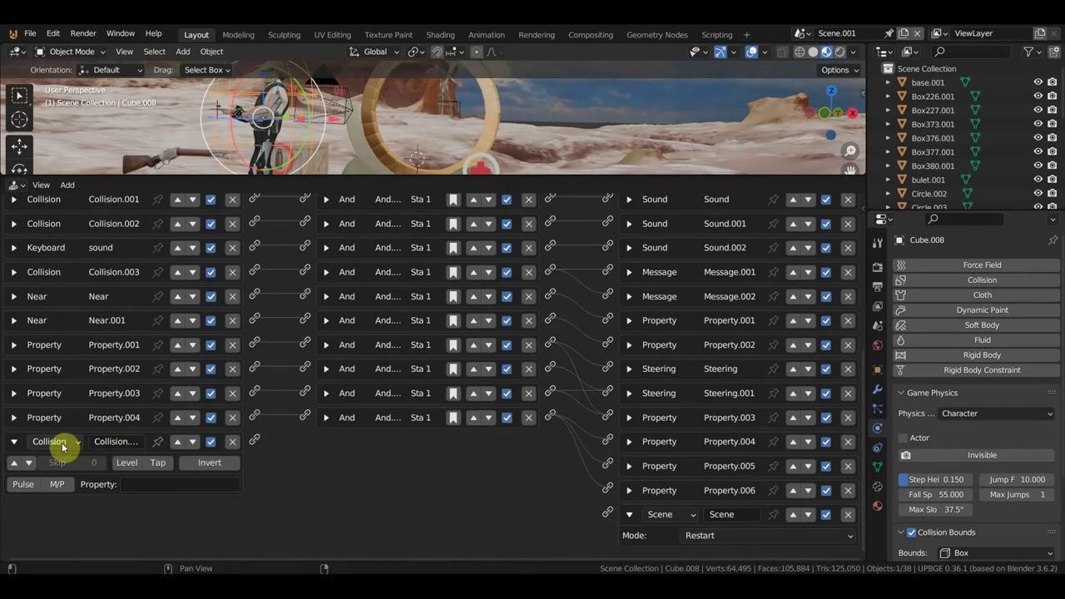
left_click(162, 484)
type("портал")
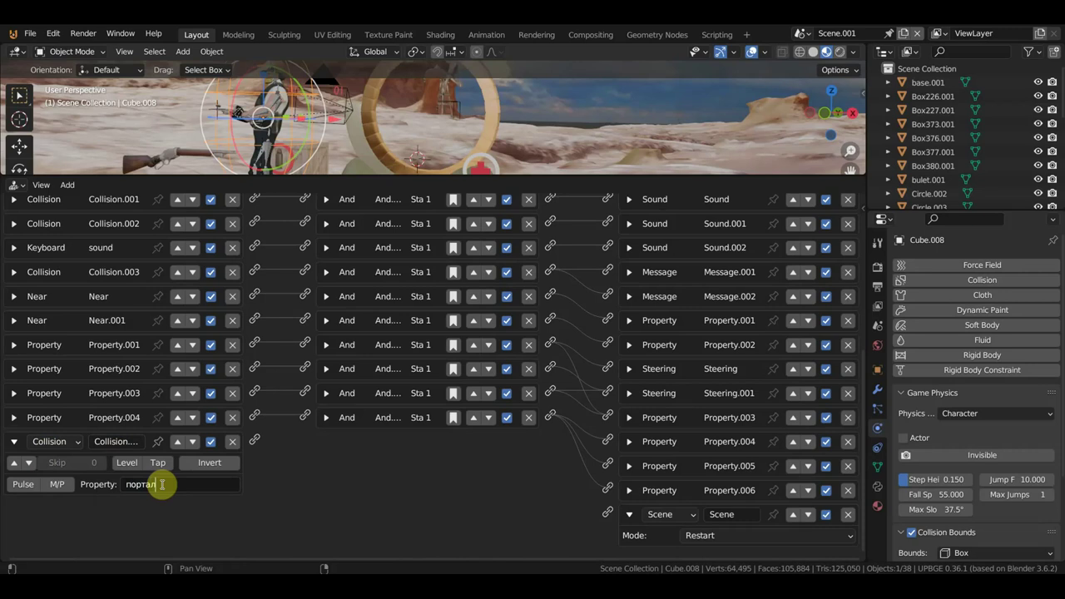
key("Return")
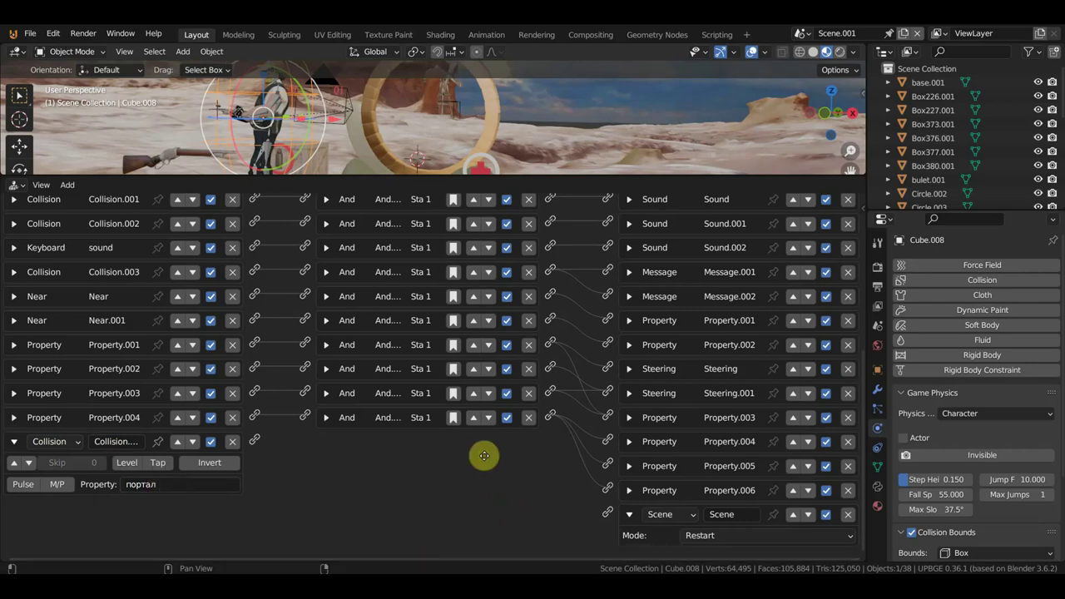
Step: Switch the Scene actuator to Set Scene targeting Scene, linked from the Collision sensor
left_click(725, 540)
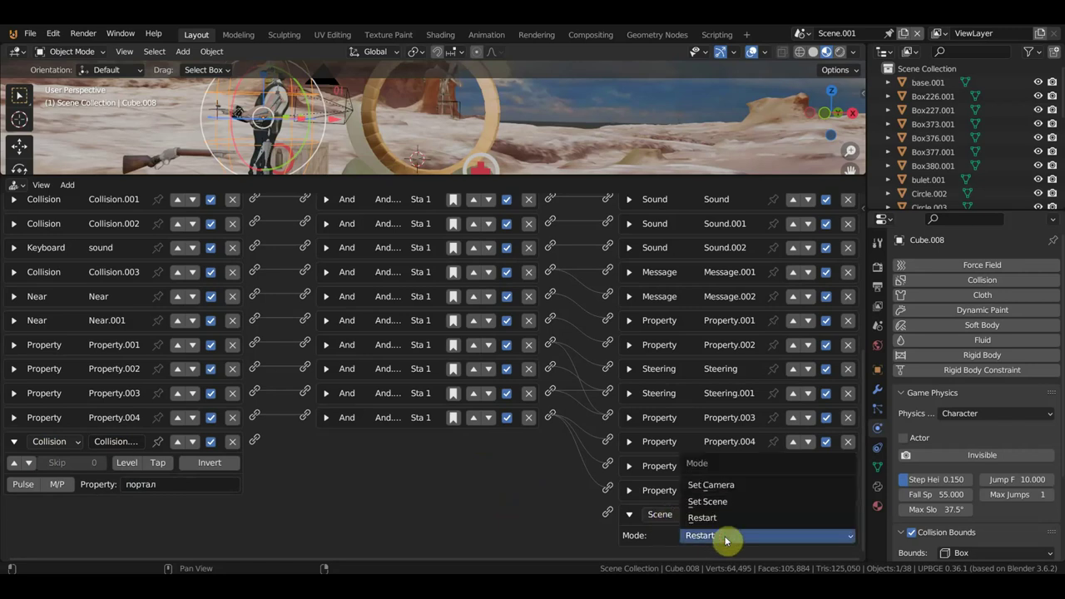
left_click(697, 501)
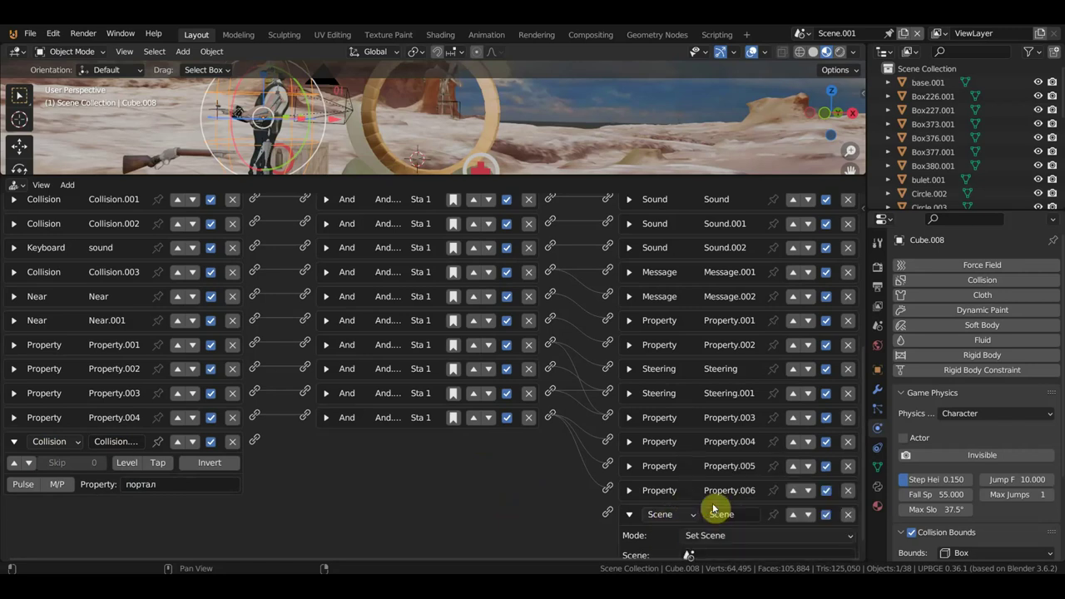
left_click_drag(255, 440, 618, 511)
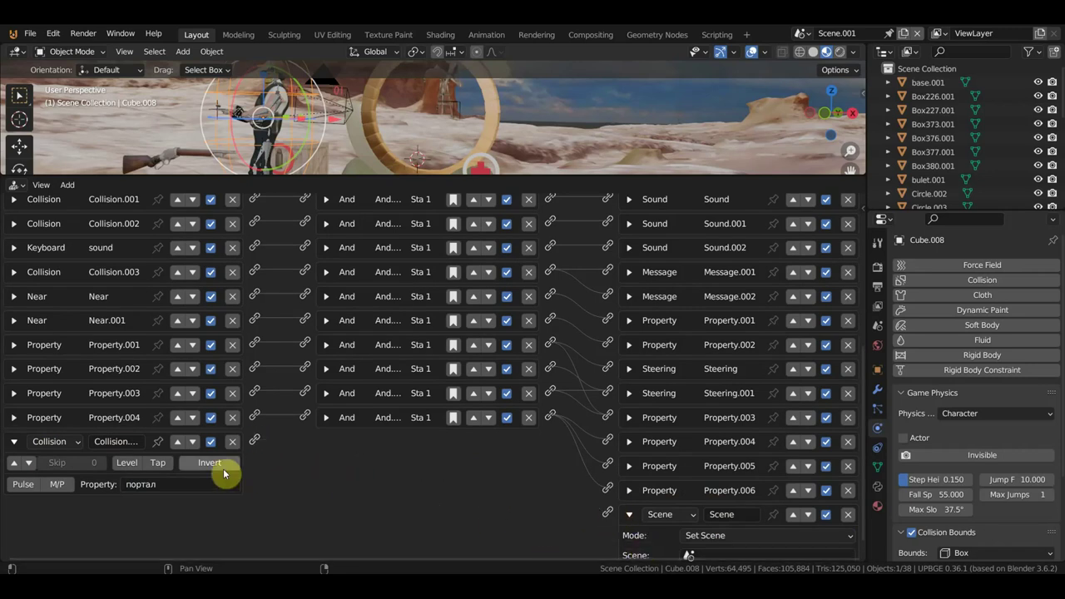
left_click_drag(255, 439, 609, 514)
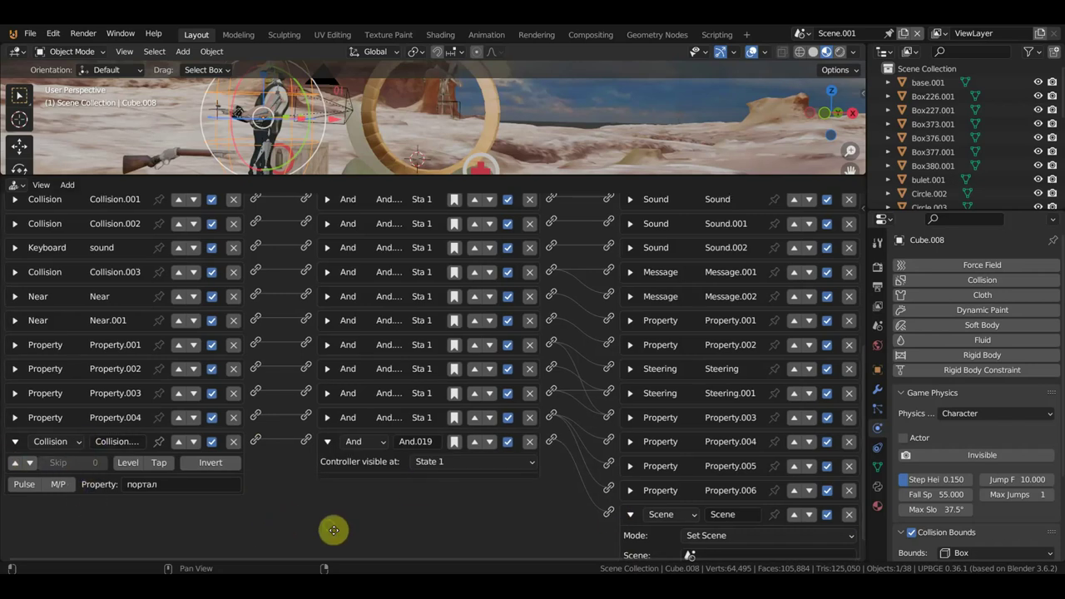
middle_click_drag(332, 530, 337, 406)
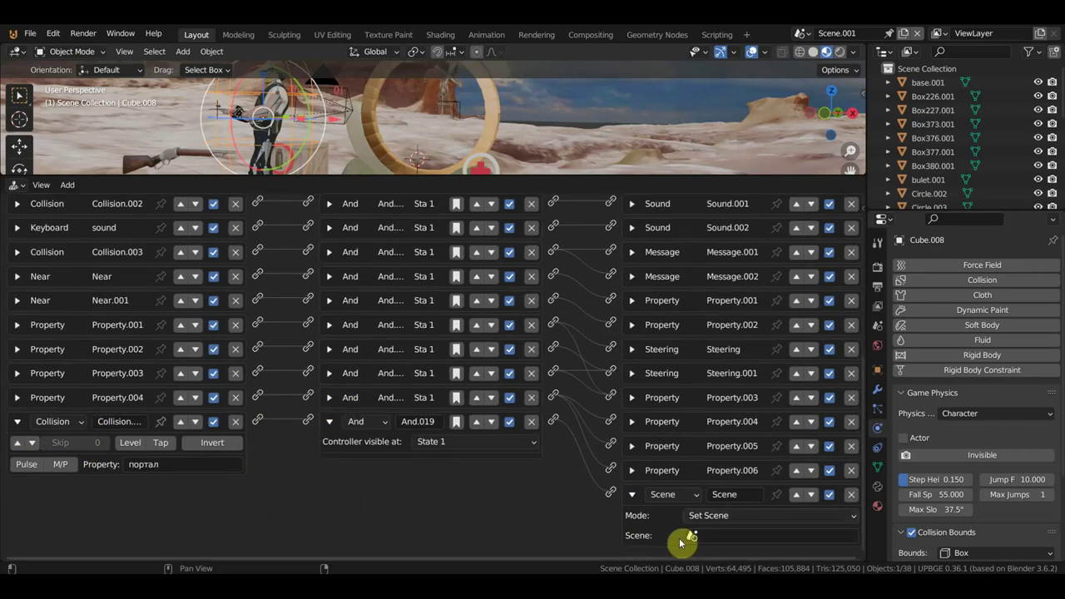
left_click(754, 537)
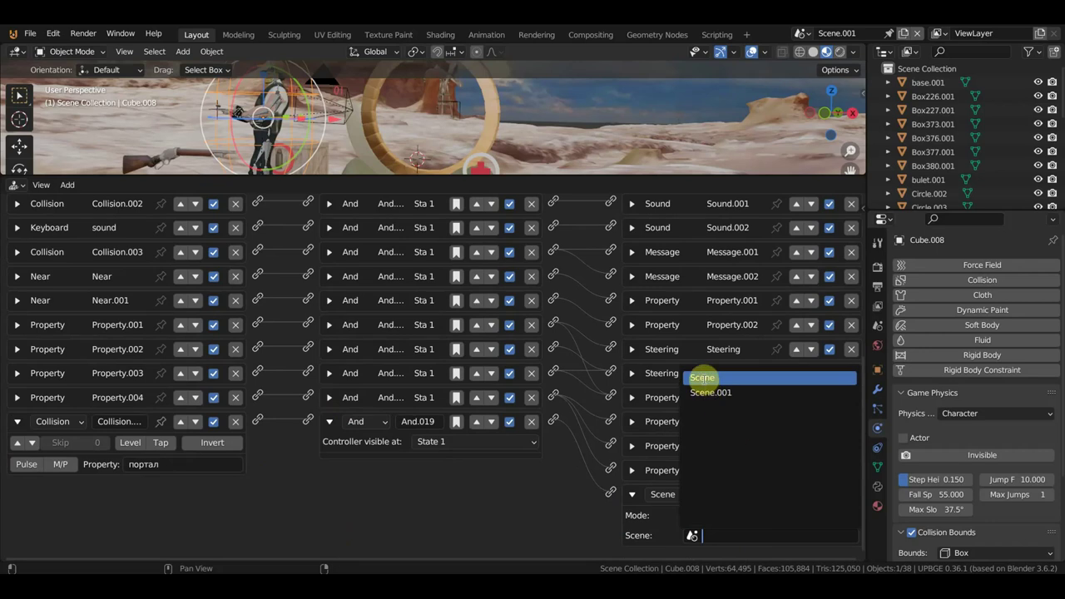
left_click(704, 376)
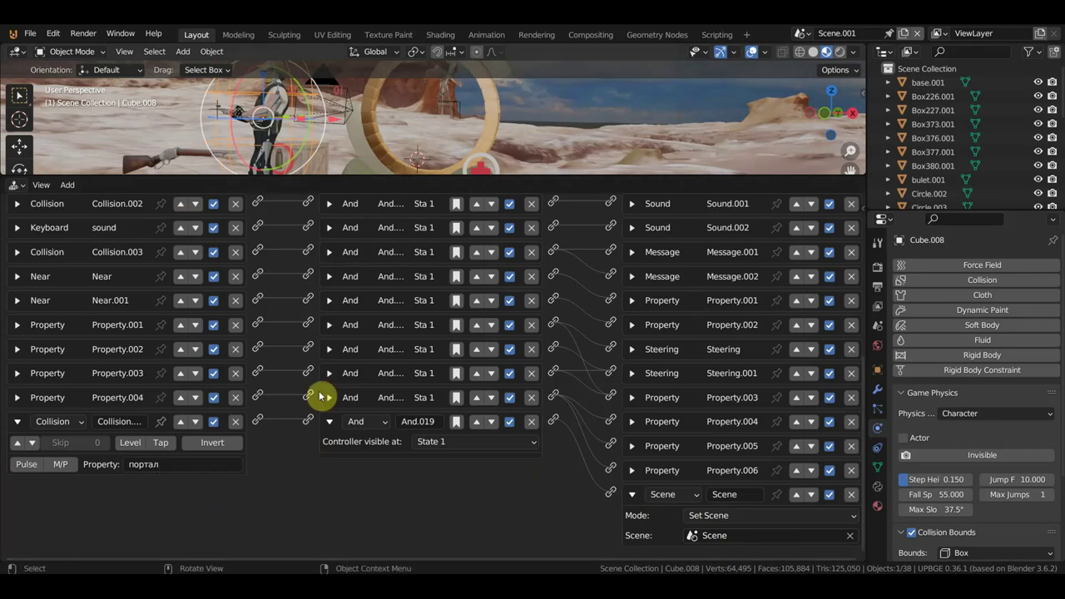
Step: Select Camera.001, show its Mouse Look logic bricks, and open the Add Sensor list
left_click_drag(383, 174, 406, 385)
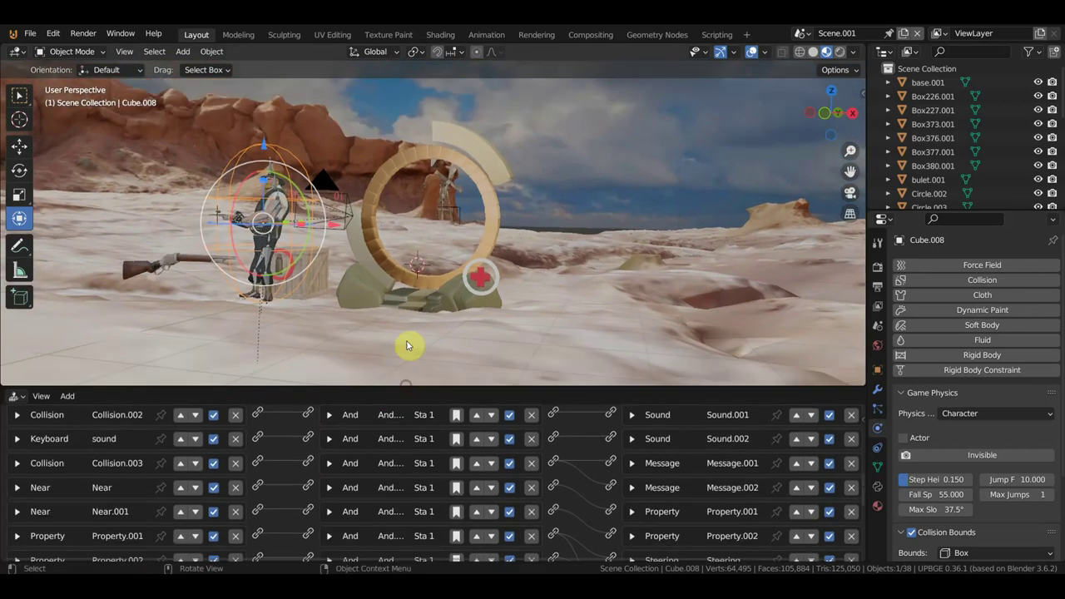
scroll(302, 221, "up", 1)
scroll(217, 187, "up", 1)
scroll(146, 162, "up", 1)
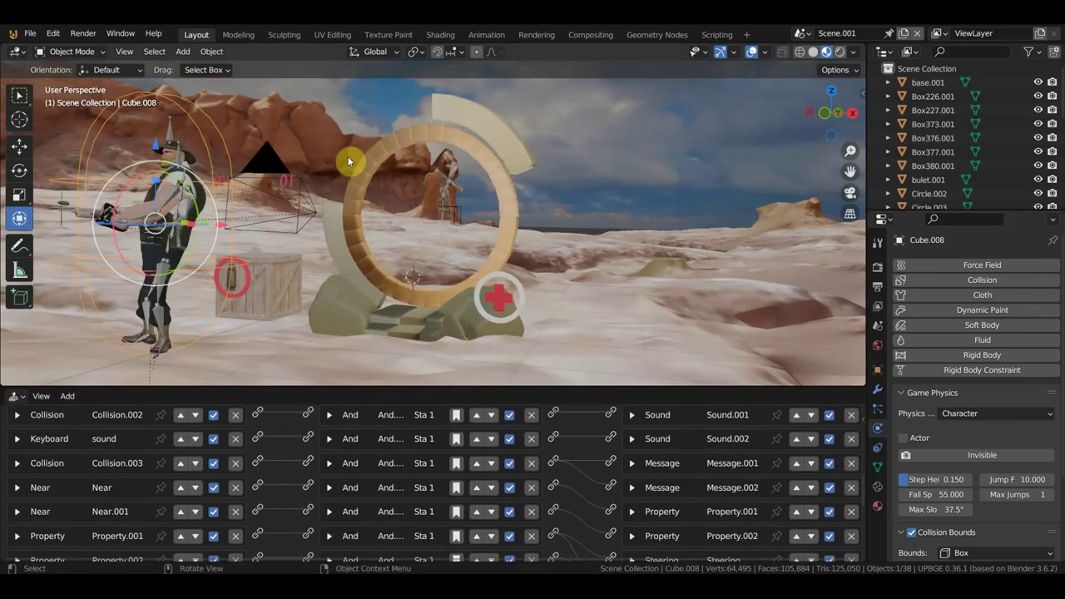
scroll(342, 194, "up", 1)
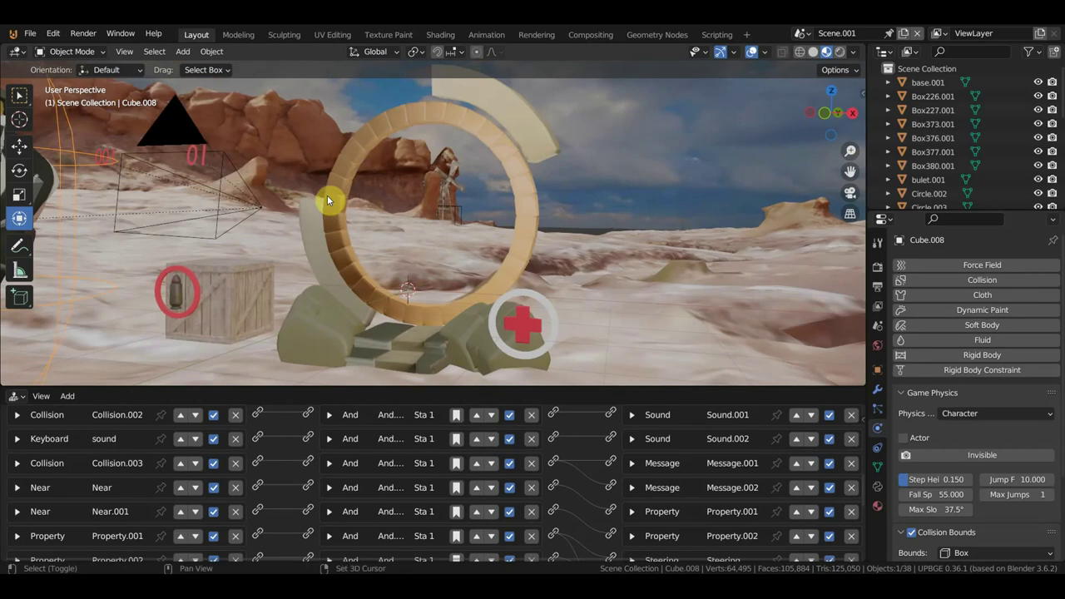
mouse_move(327, 194)
middle_mouse_down()
mouse_move(523, 196)
mouse_move(452, 185)
middle_mouse_up()
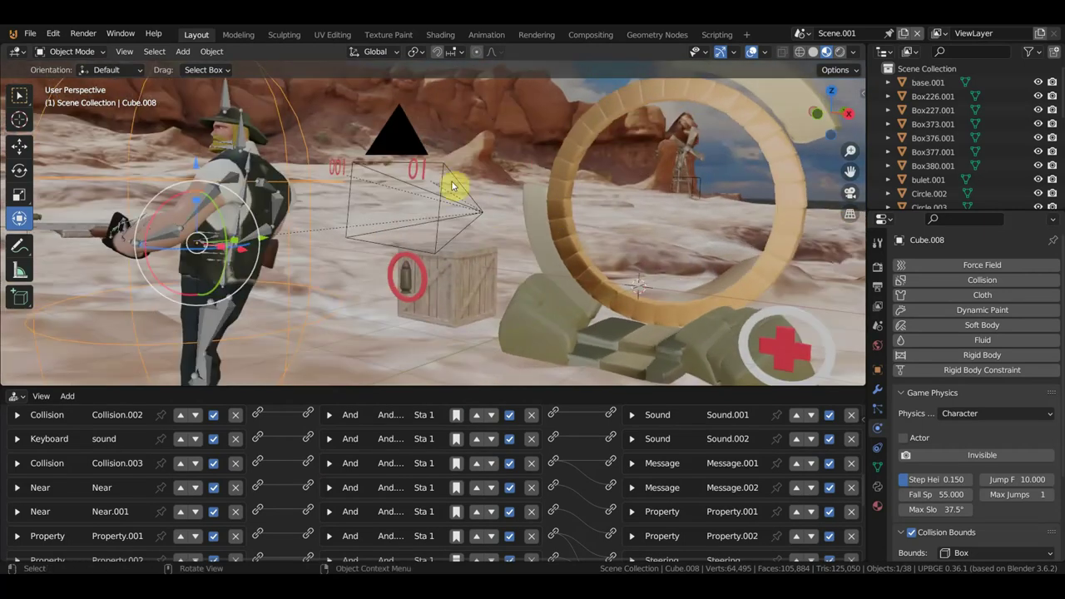
left_click(447, 170)
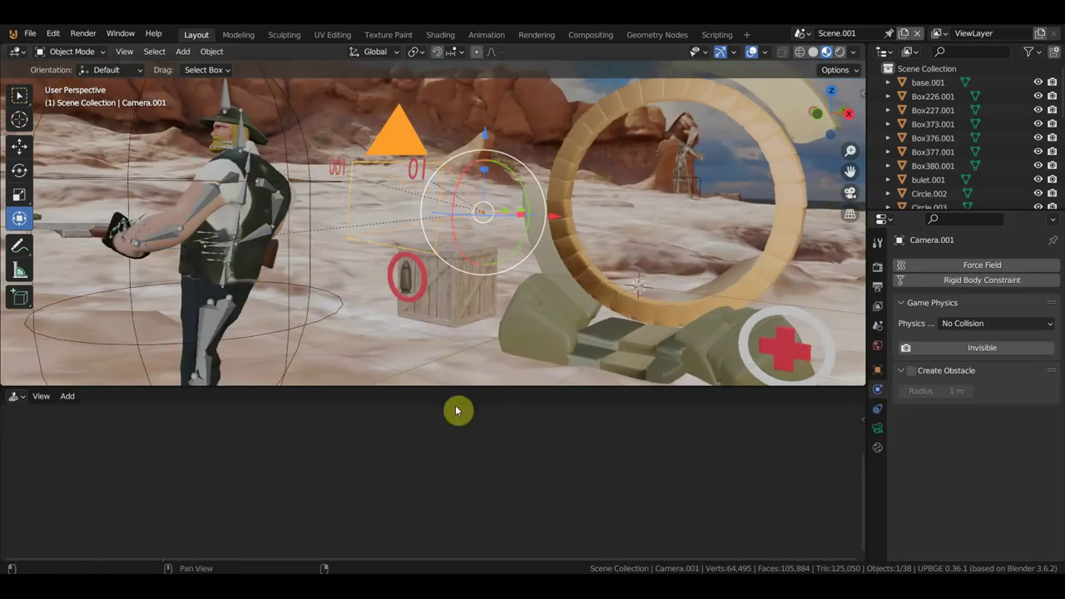
middle_click_drag(442, 452, 446, 442)
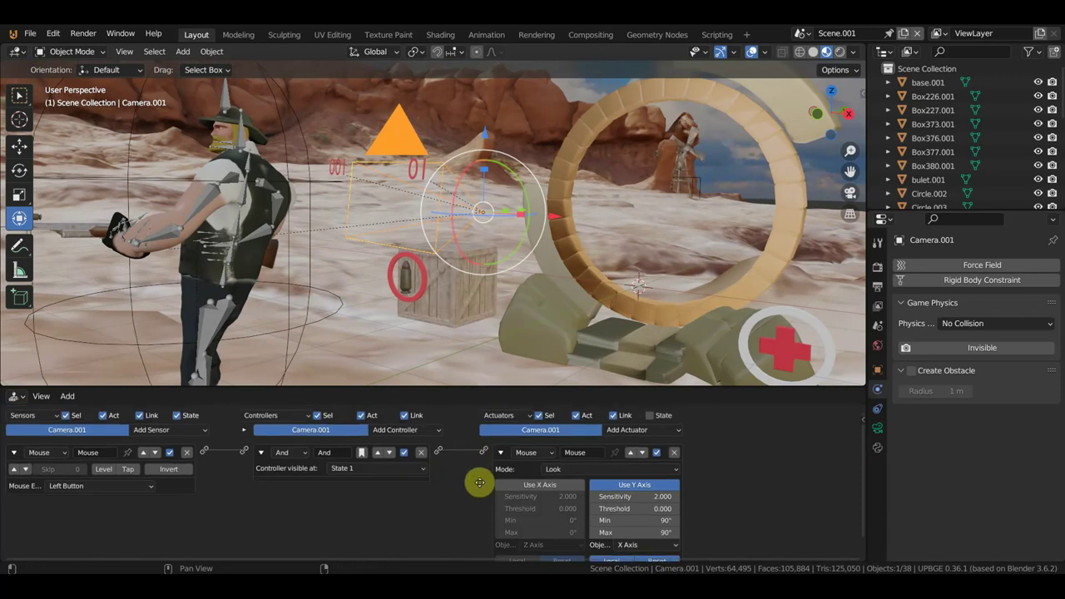
left_click(154, 412)
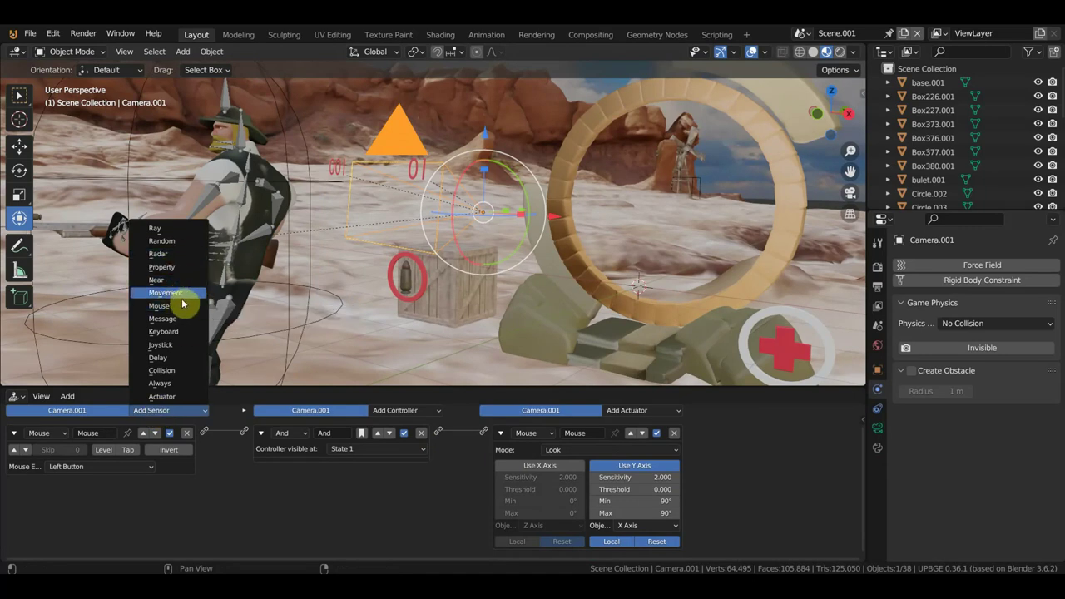
Step: Give Camera.001 a портал Collision sensor and a Scene actuator in Set Scene mode
left_click(175, 371)
type("портал")
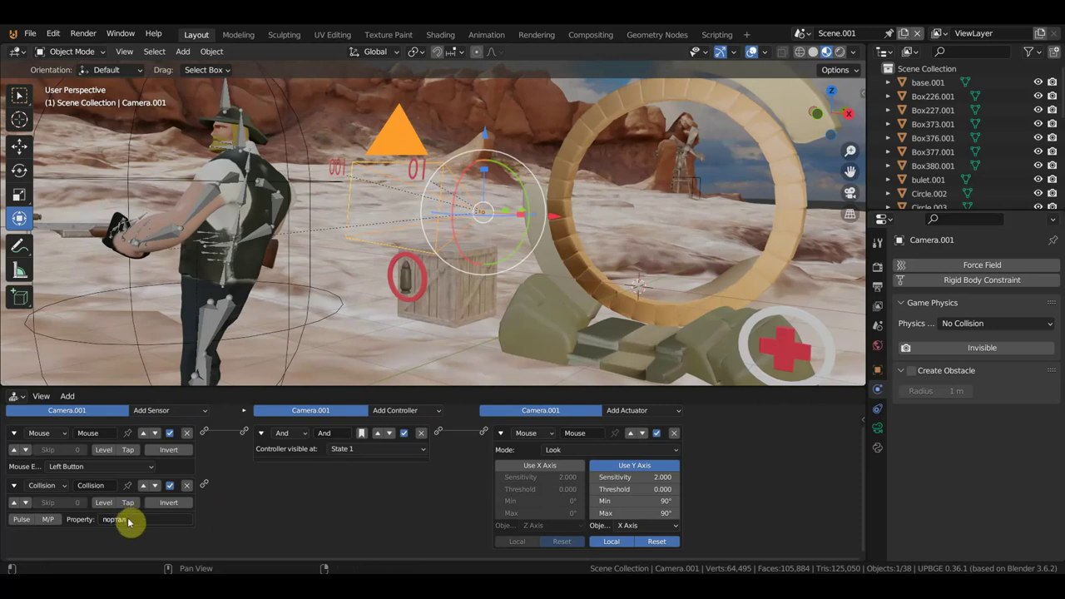
left_click(624, 412)
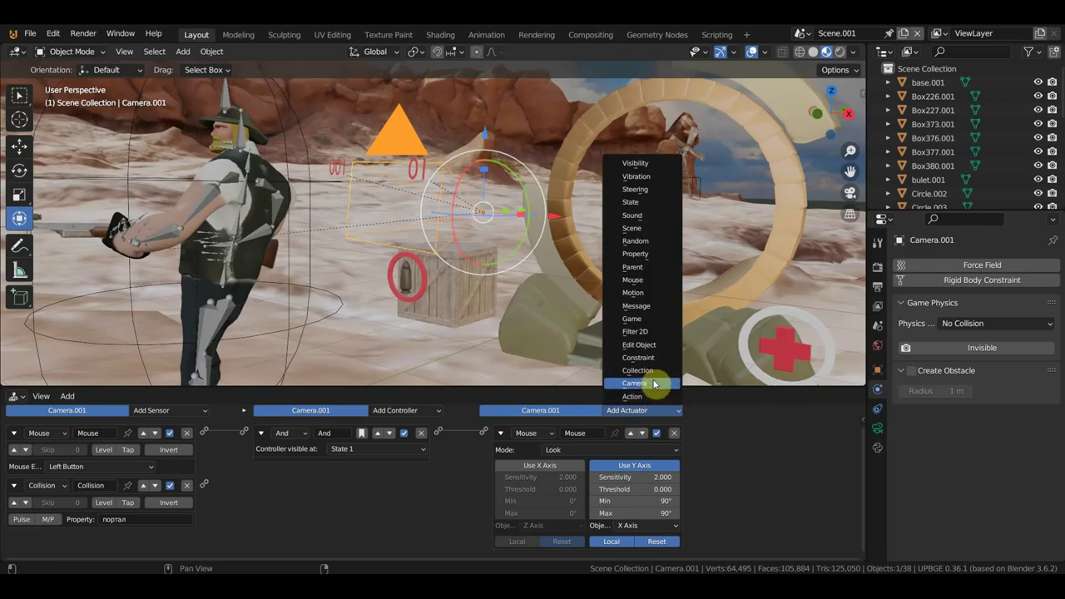
left_click(646, 231)
scroll(744, 504, "down", 2)
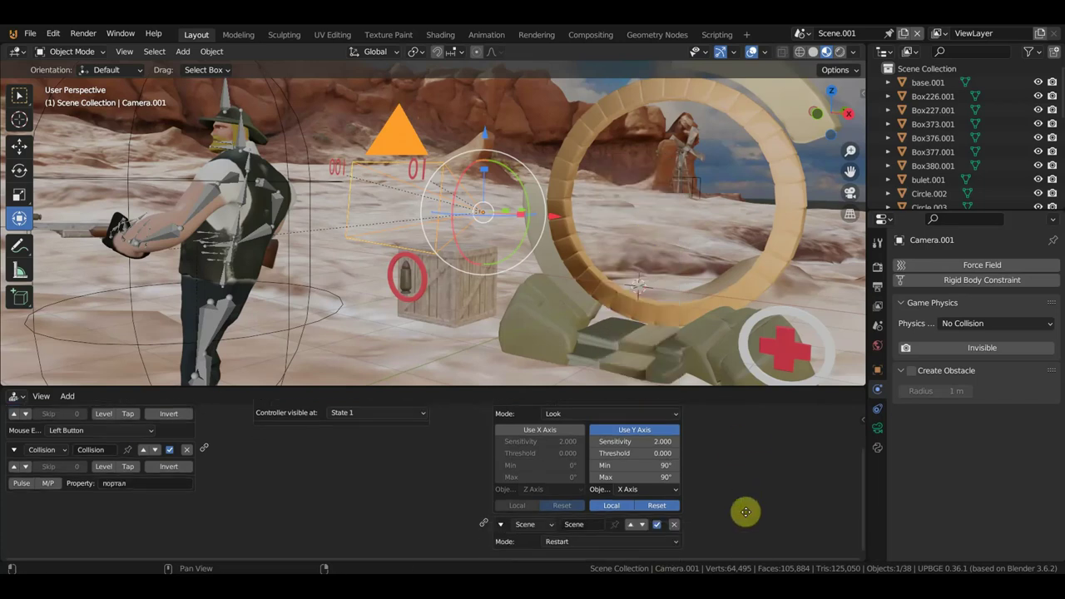
left_click(573, 542)
left_click(573, 513)
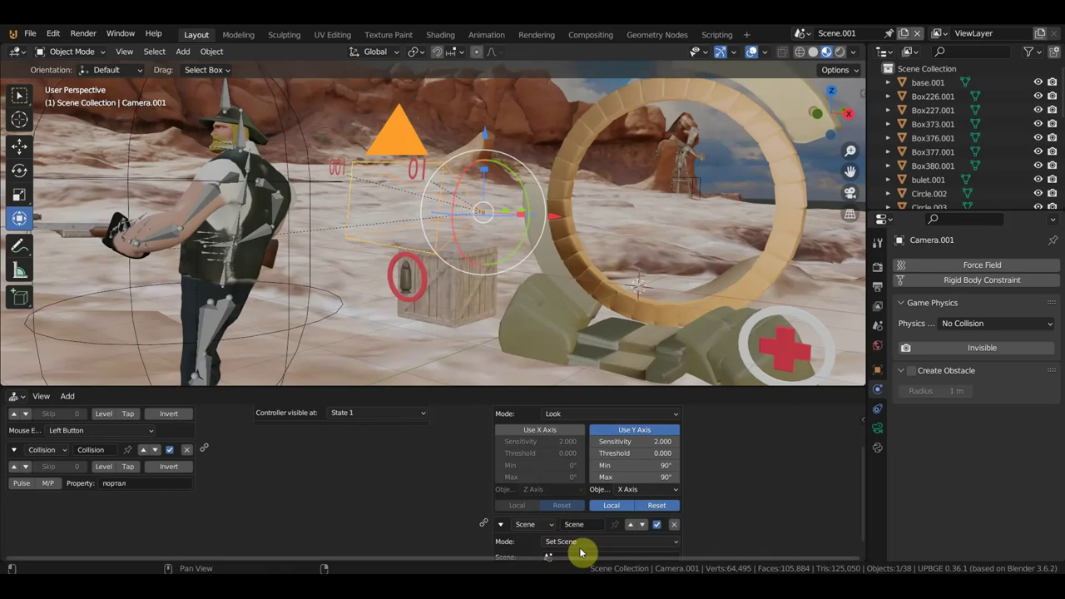
Step: Target the scene named Scene, link the Collision sensor to the actuator, then select Text.003
scroll(685, 542, "down", 1)
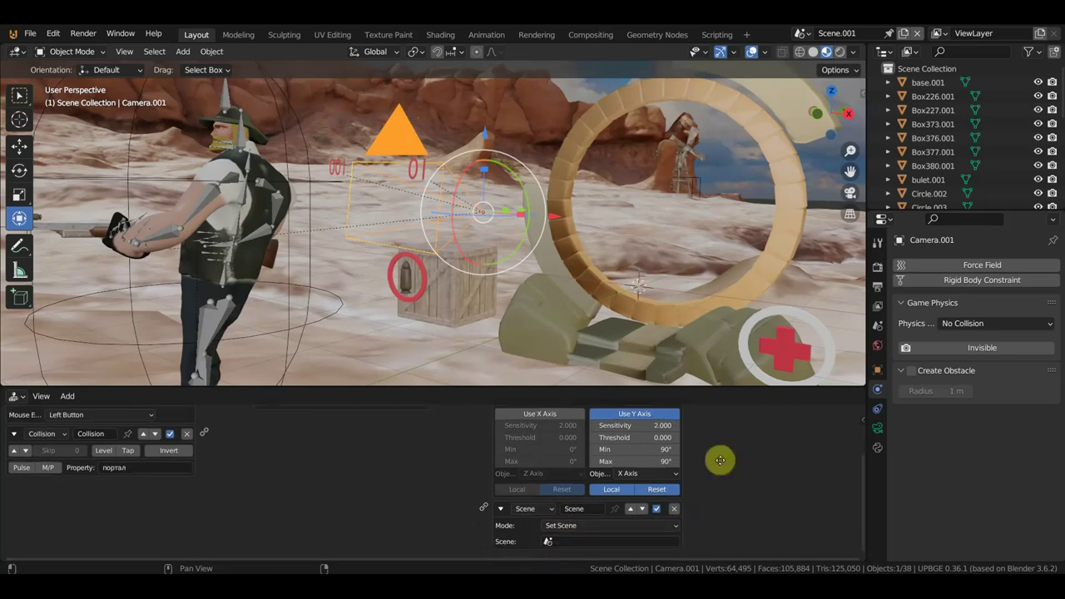
left_click(580, 543)
left_click(566, 417)
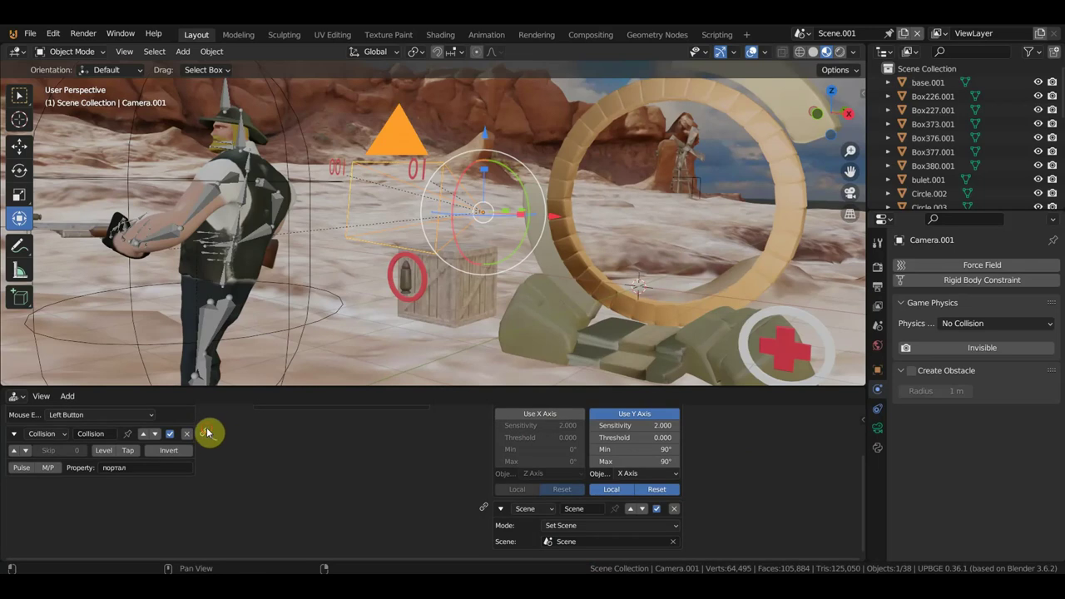
left_click_drag(206, 432, 483, 509)
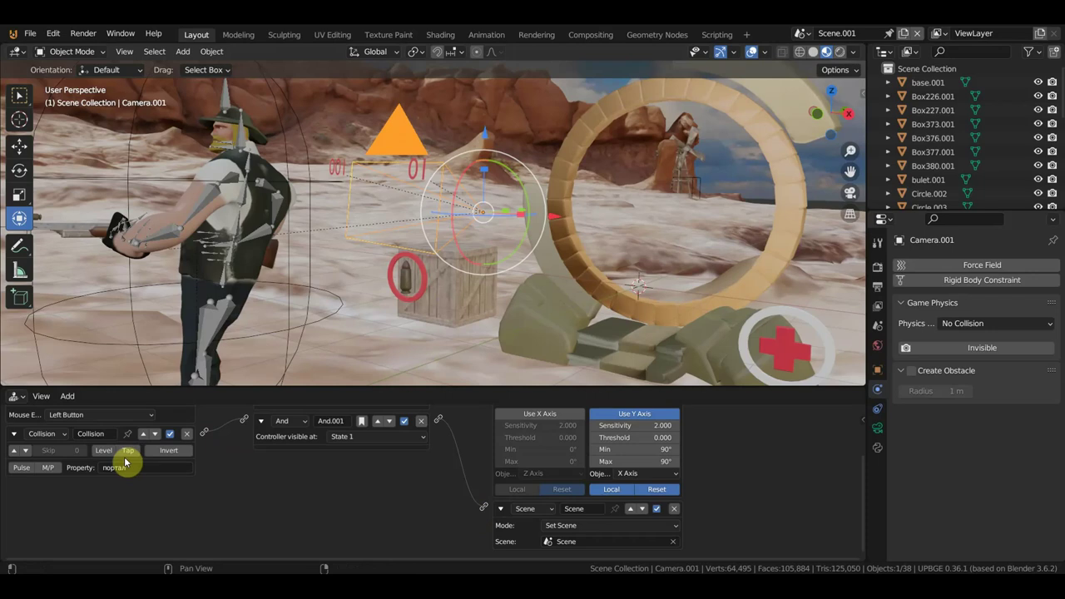
left_click(410, 177)
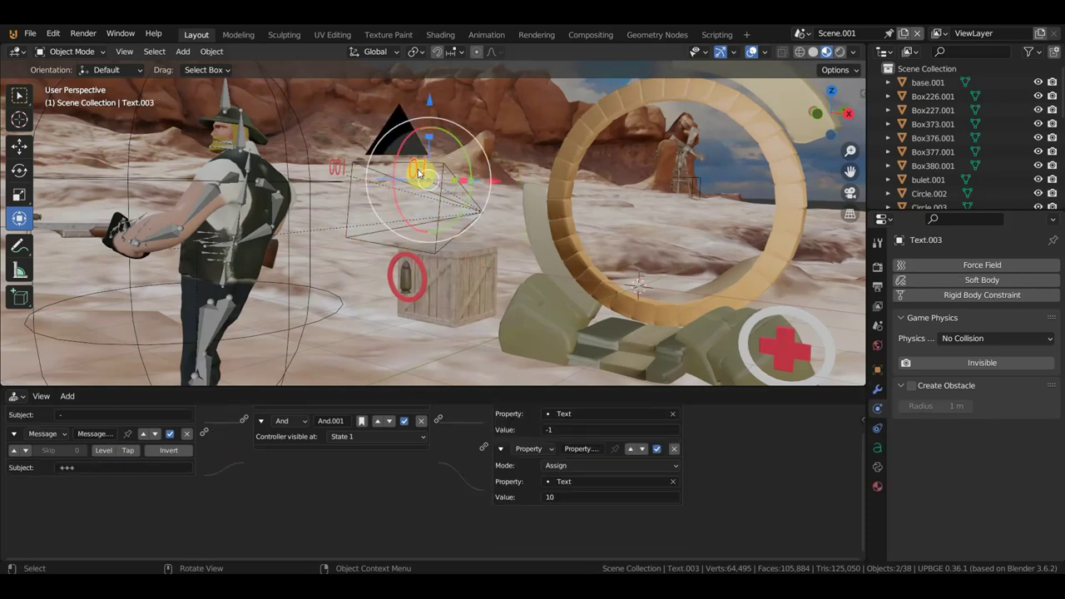
Step: Add a Collision sensor to Text.003's logic bricks
left_click(336, 177)
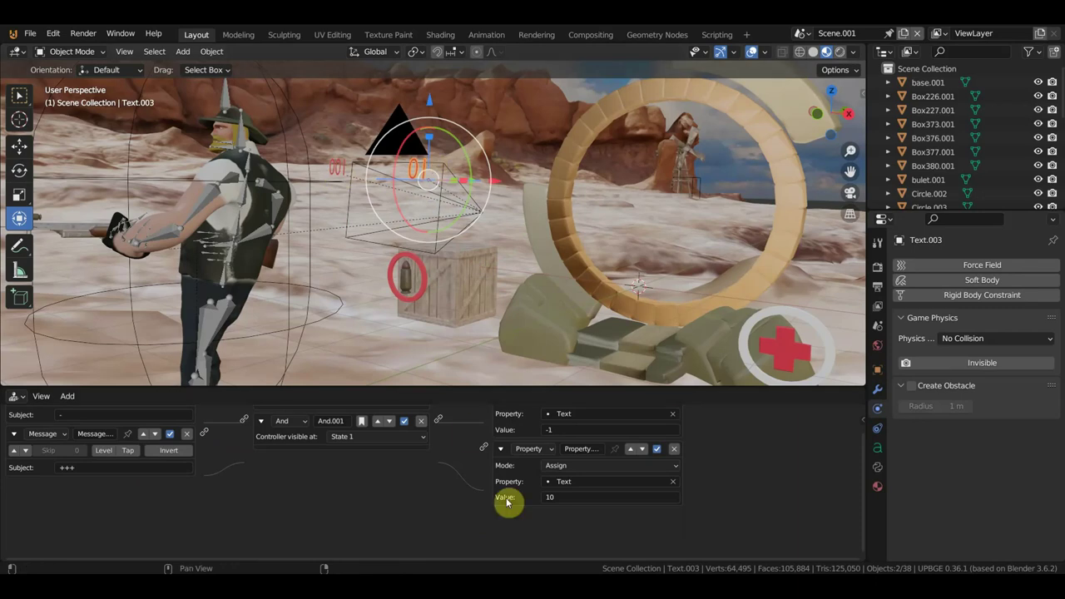
scroll(148, 427, "up", 2)
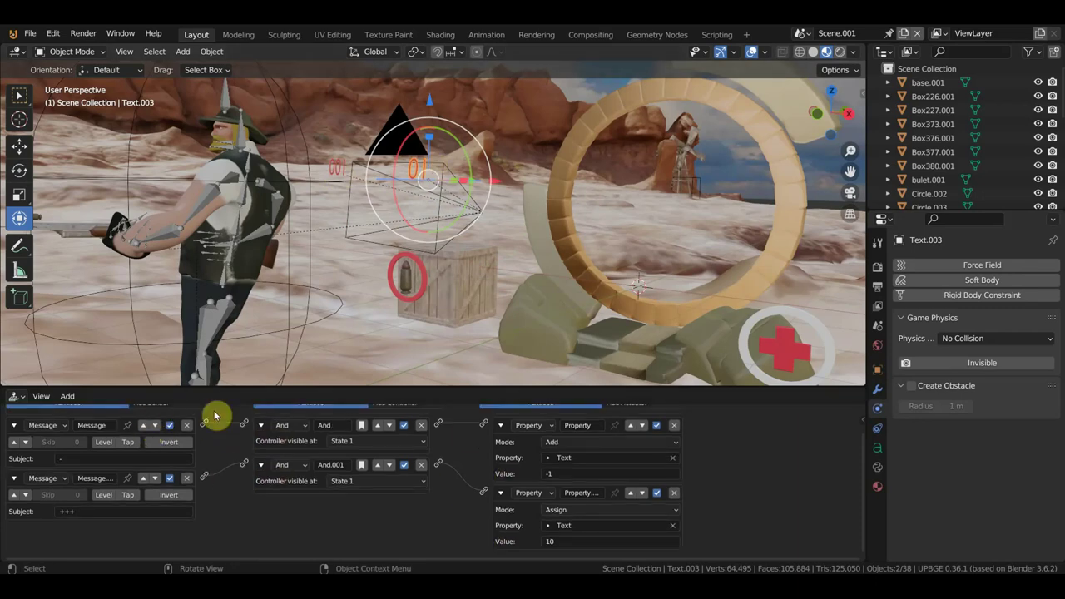
scroll(160, 441, "up", 1, "ctrl")
scroll(160, 447, "down", 1, "ctrl")
scroll(190, 437, "up", 2)
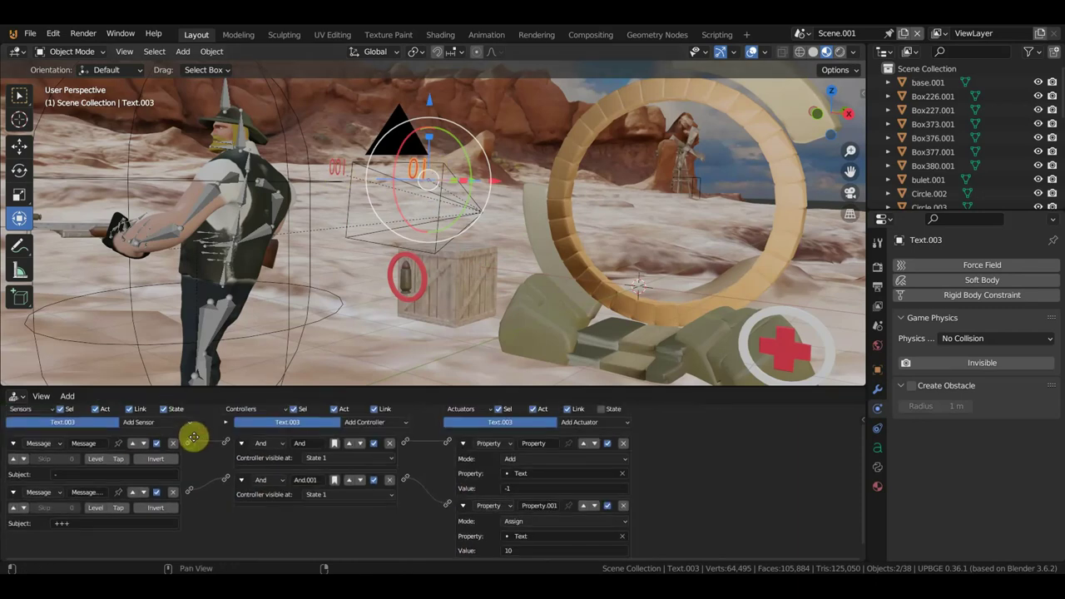
left_click(163, 428)
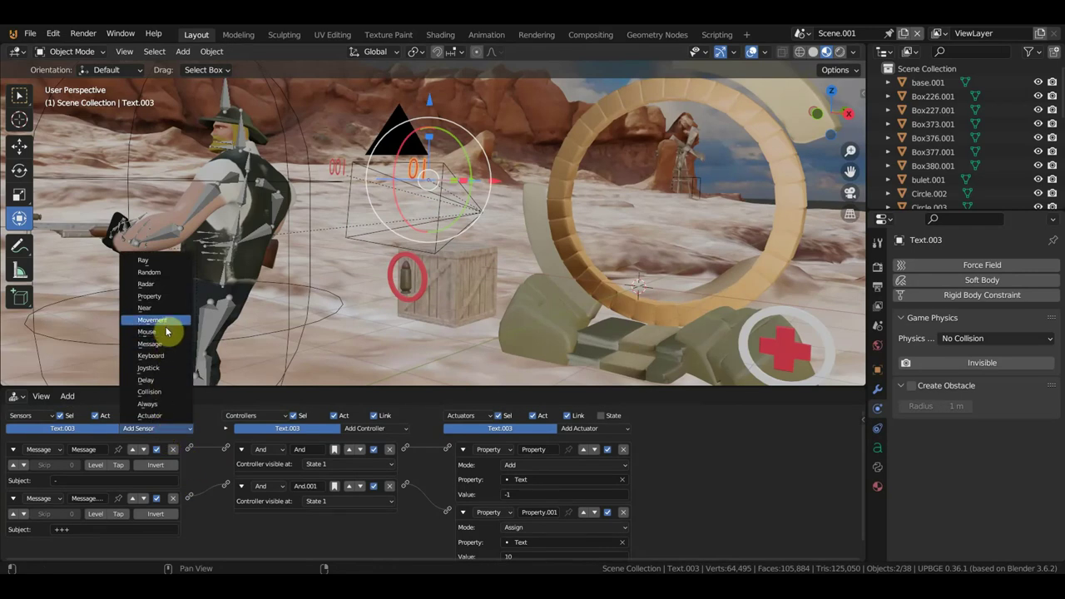
left_click(162, 391)
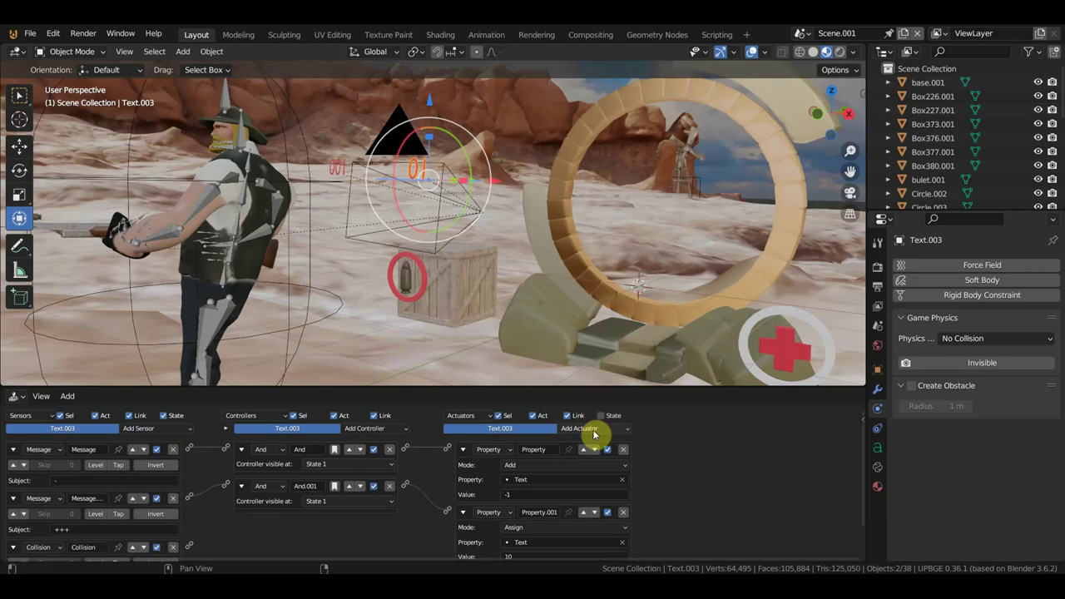
Step: Add a Scene actuator, link the sensor to it, and set the collision property to портал
left_click(594, 430)
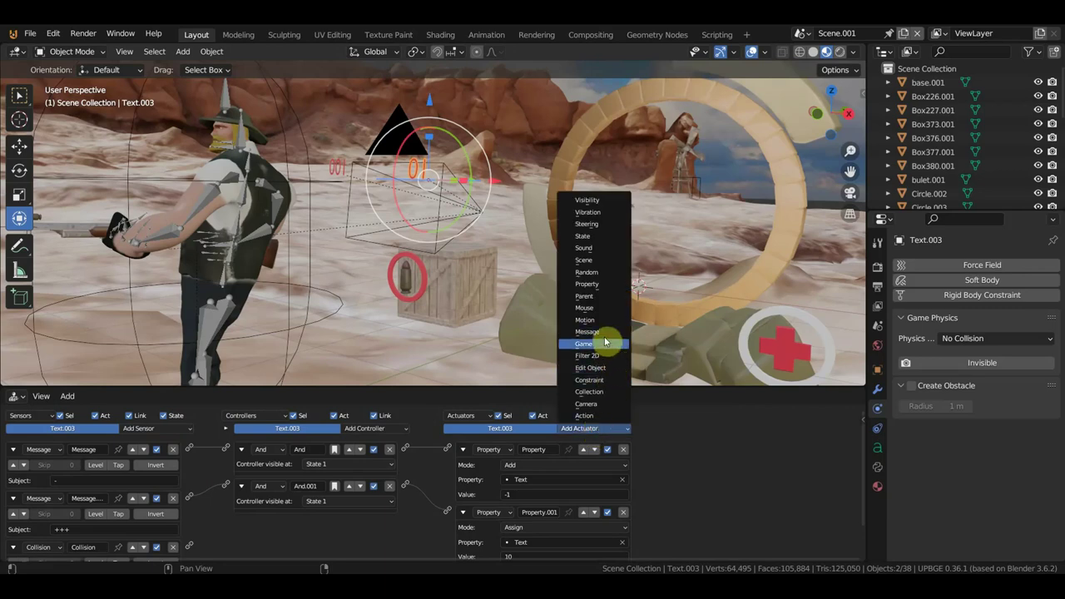
left_click(600, 260)
scroll(710, 499, "down", 2)
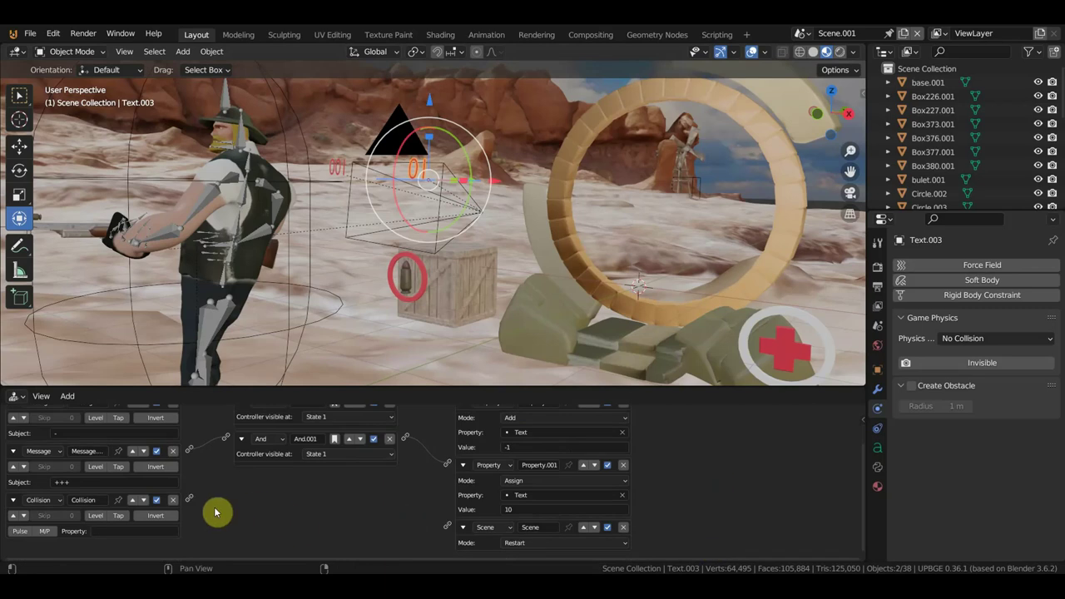
left_click_drag(189, 499, 445, 530)
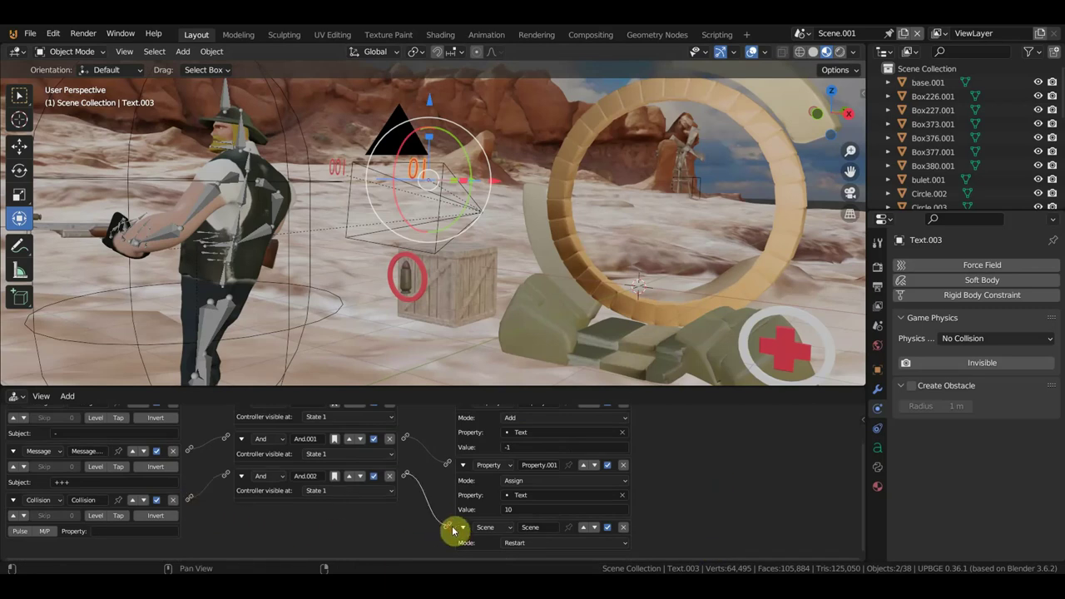
left_click(157, 534)
type("портал")
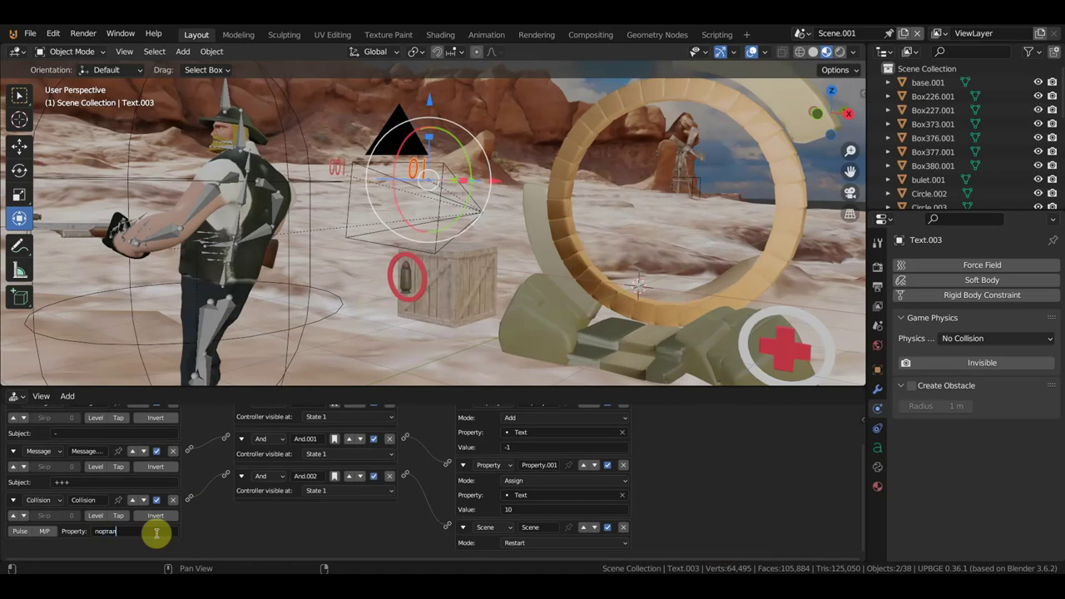
key("Return")
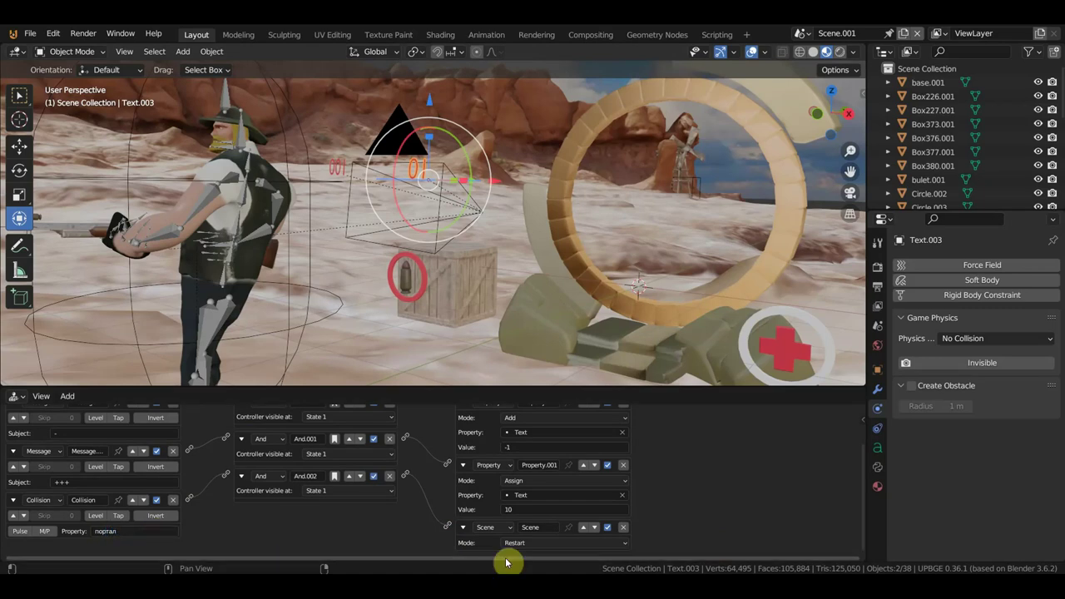
Step: Set the Scene actuator to Set Scene targeting Scene, then select Text.002
left_click(551, 544)
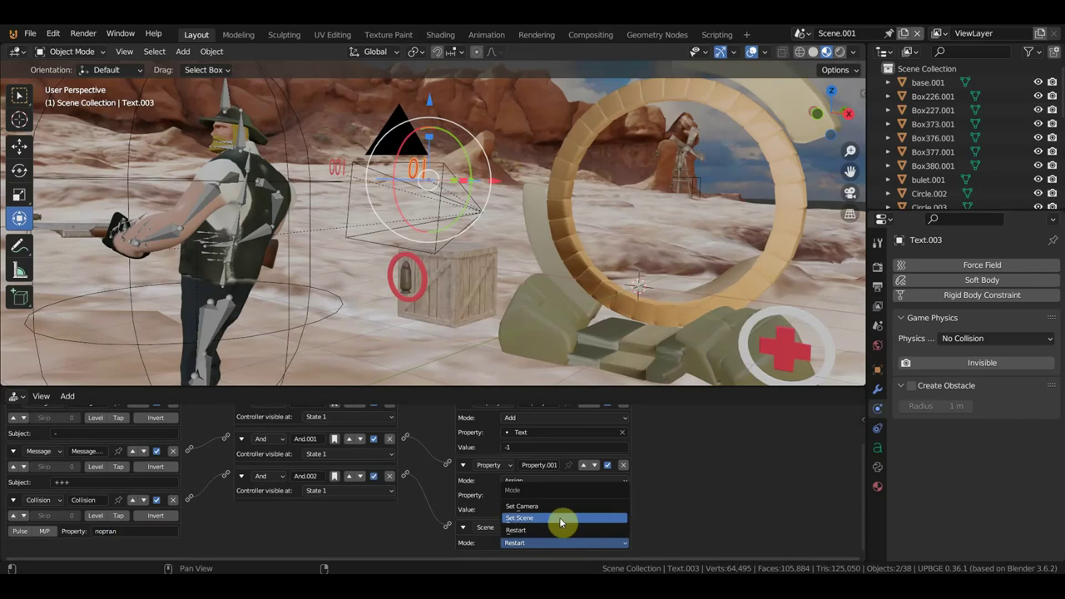
left_click(562, 519)
scroll(720, 438, "down", 1)
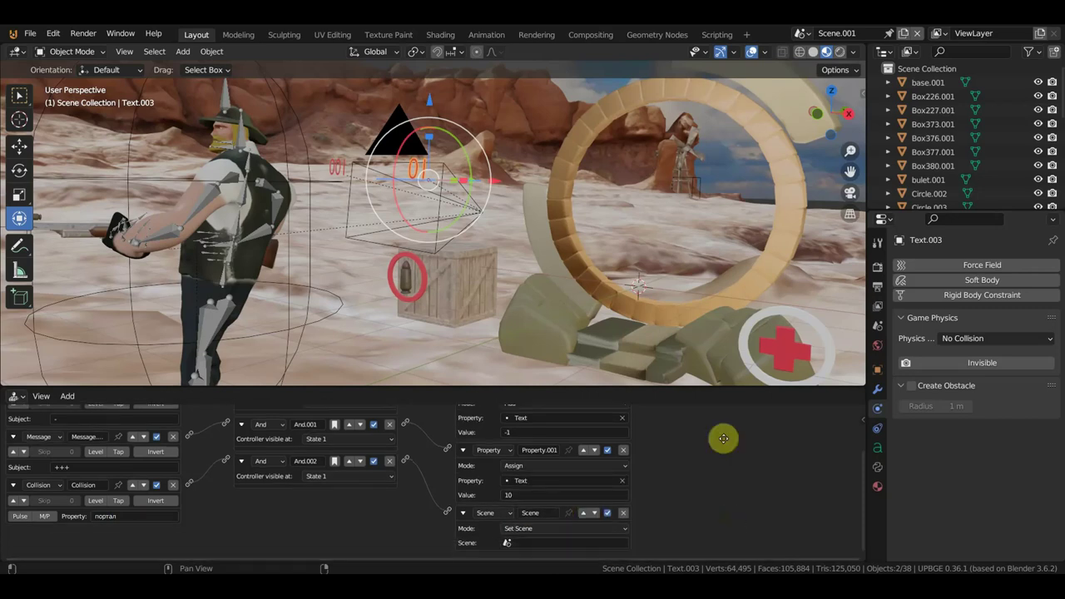
left_click(565, 542)
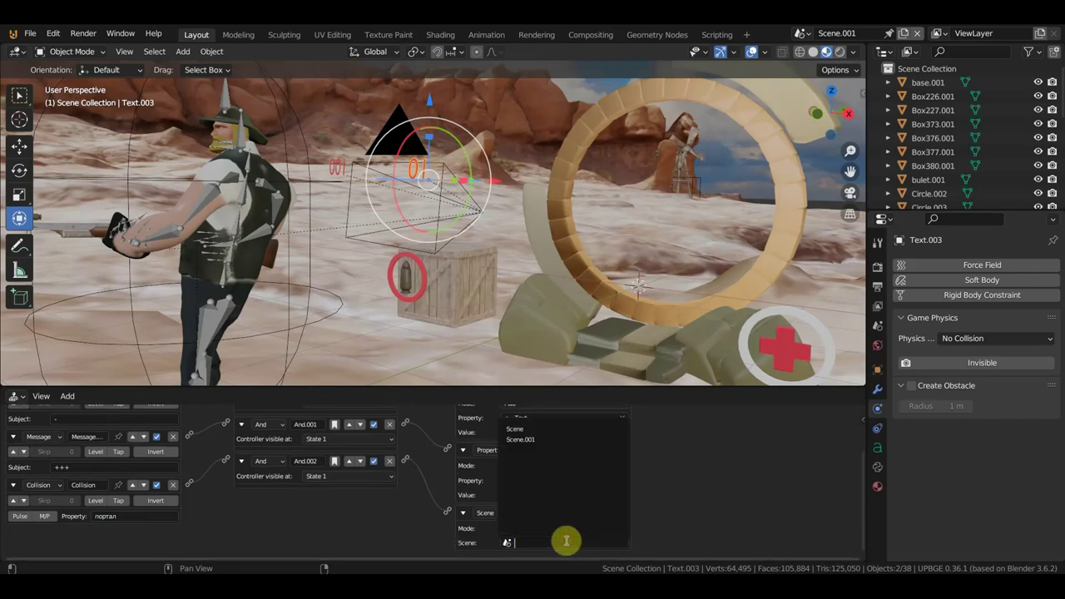
left_click(528, 429)
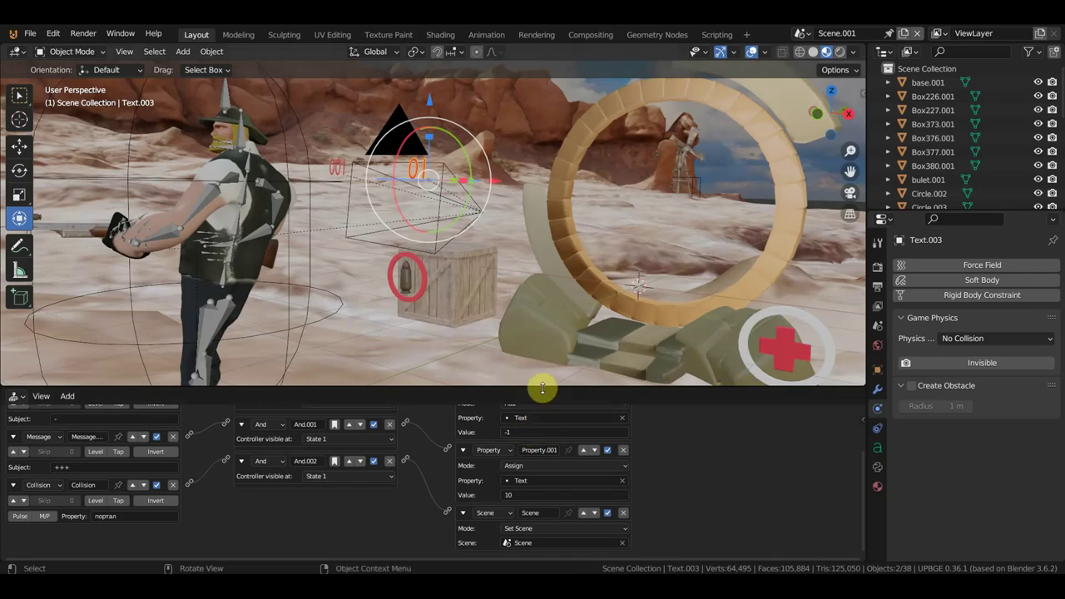
left_click(332, 172)
Step: Give Text.002 a Collision sensor and a Scene actuator in Set Scene mode
scroll(327, 504, "up", 3)
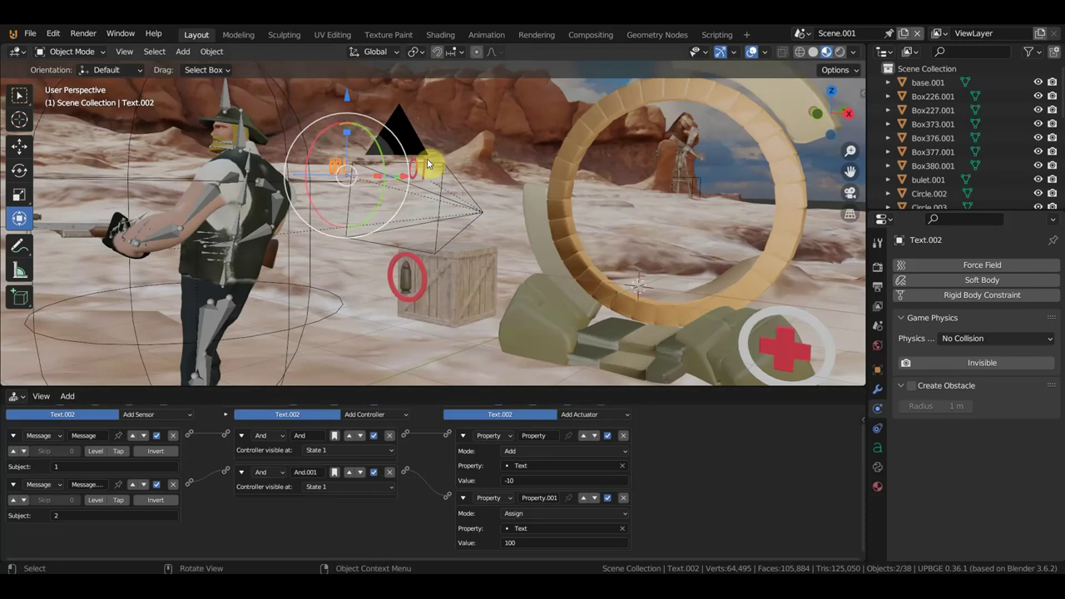
left_click(151, 420)
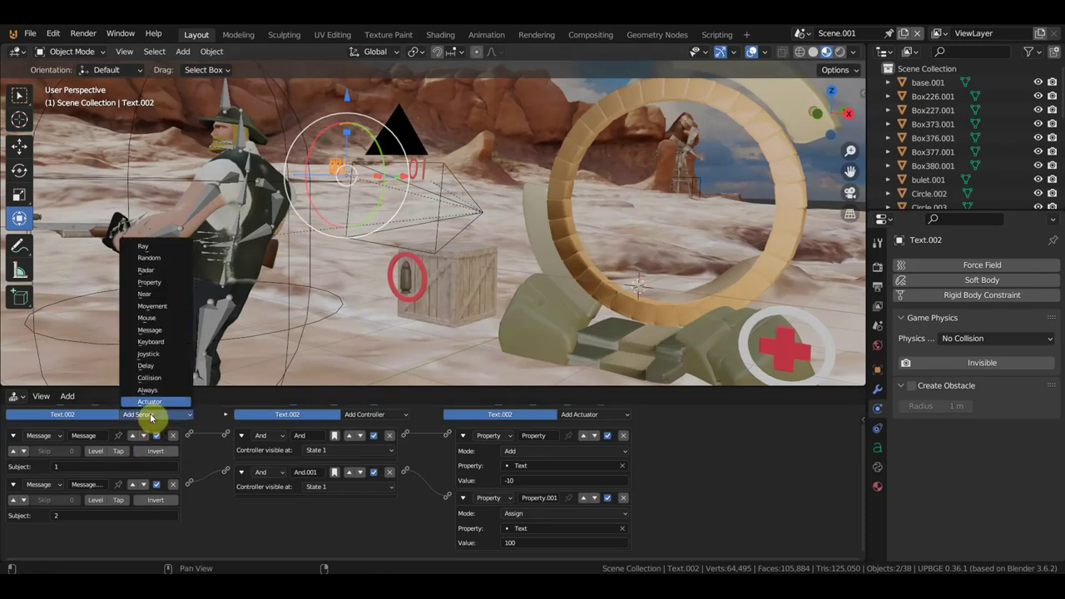
left_click(162, 378)
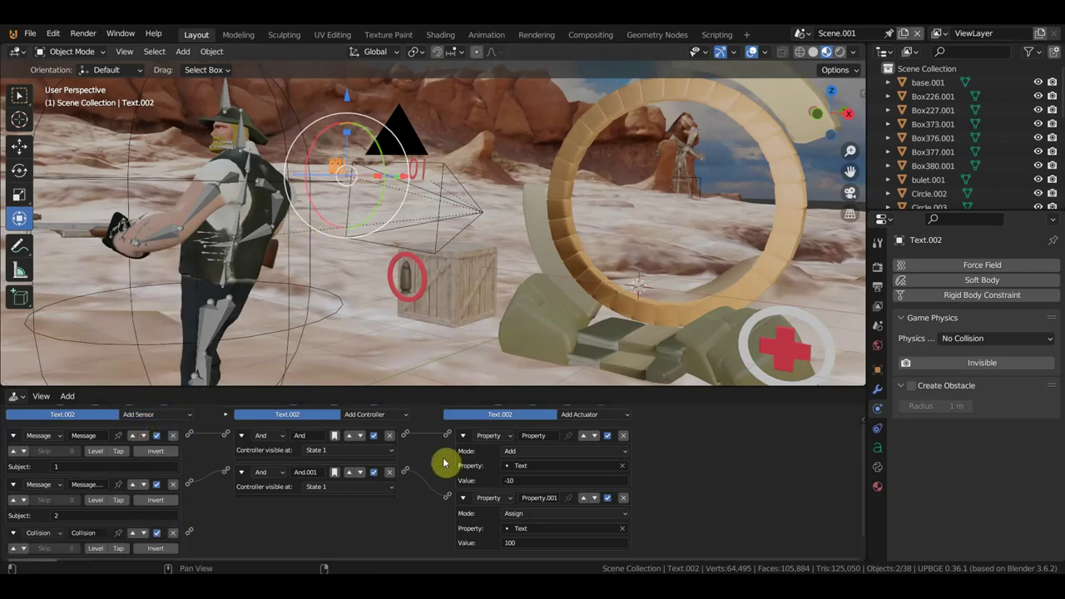
left_click(593, 414)
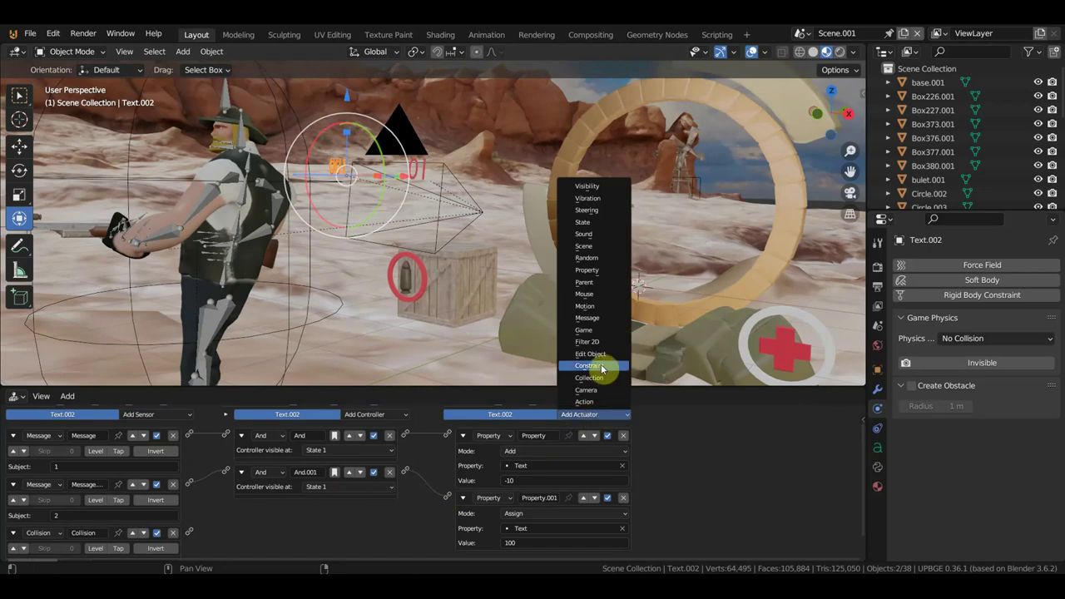
left_click(604, 250)
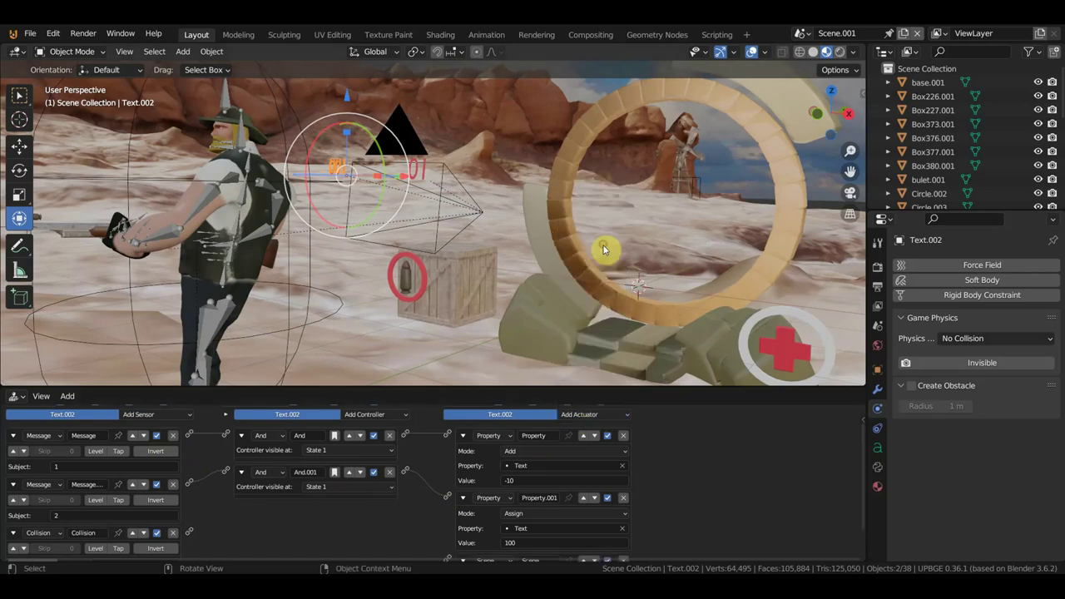
scroll(685, 468, "down", 1)
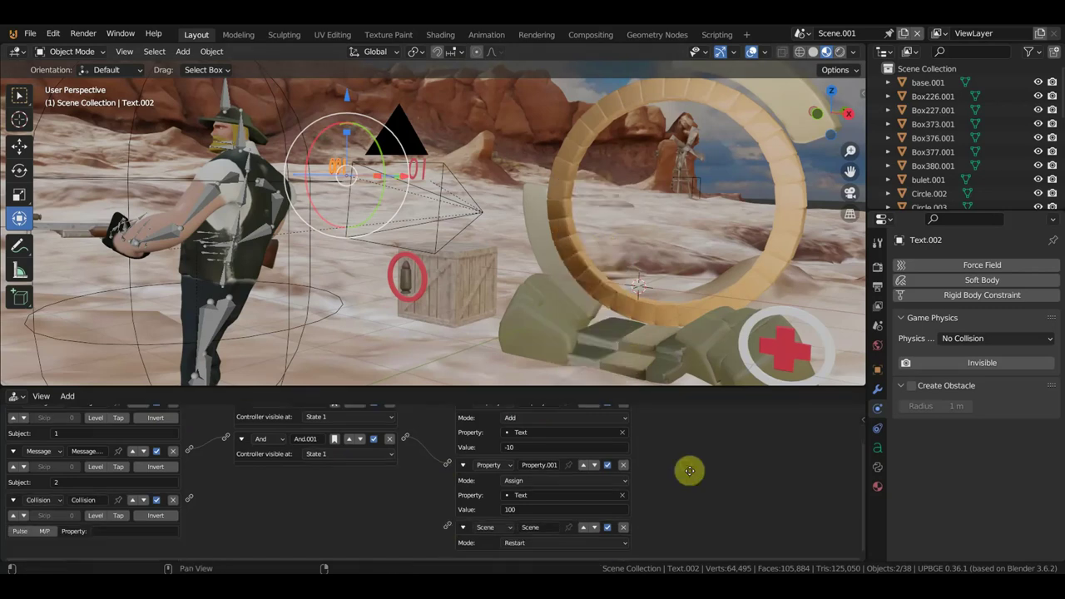
left_click(518, 543)
left_click(535, 523)
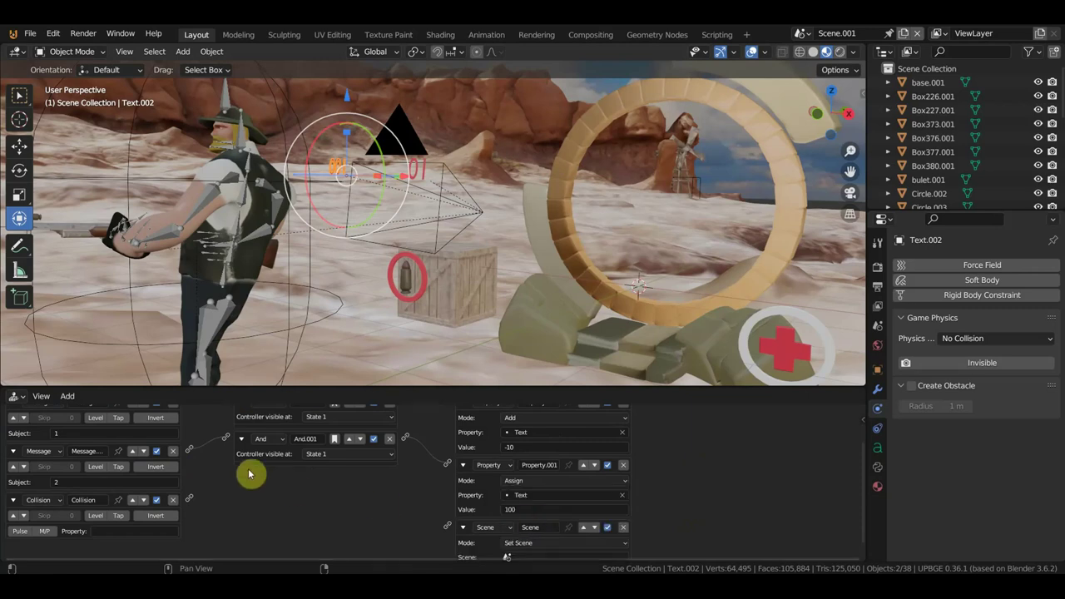
Step: Link the sensor to the actuator, target Scene, set property портал, and shrink the logic editor
mouse_move(189, 498)
left_mouse_down()
mouse_move(423, 508)
mouse_move(448, 527)
left_mouse_up()
scroll(703, 512, "down", 1)
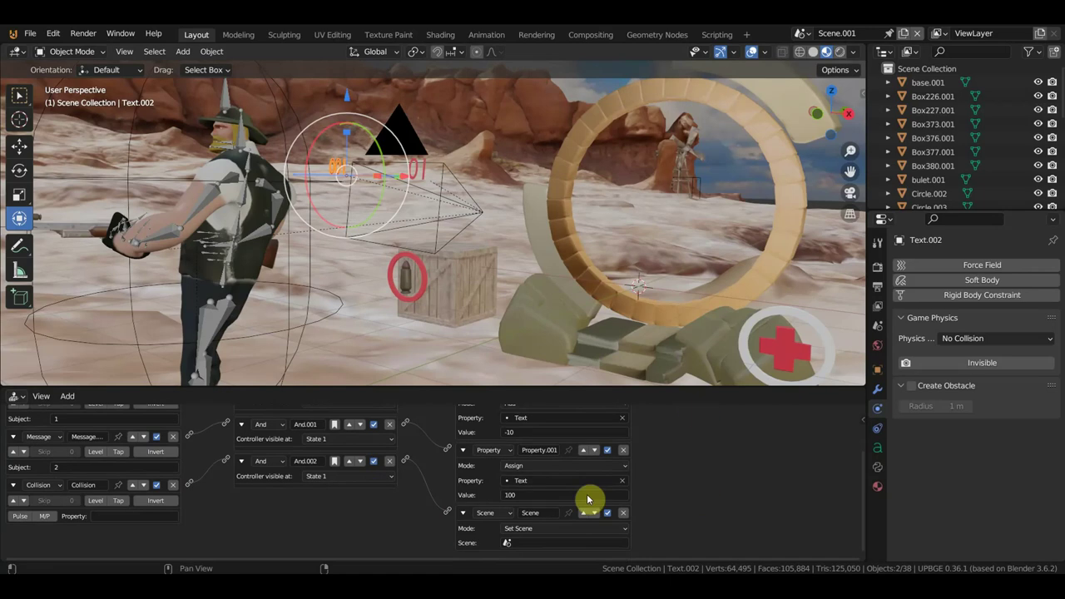
left_click(556, 542)
left_click(540, 427)
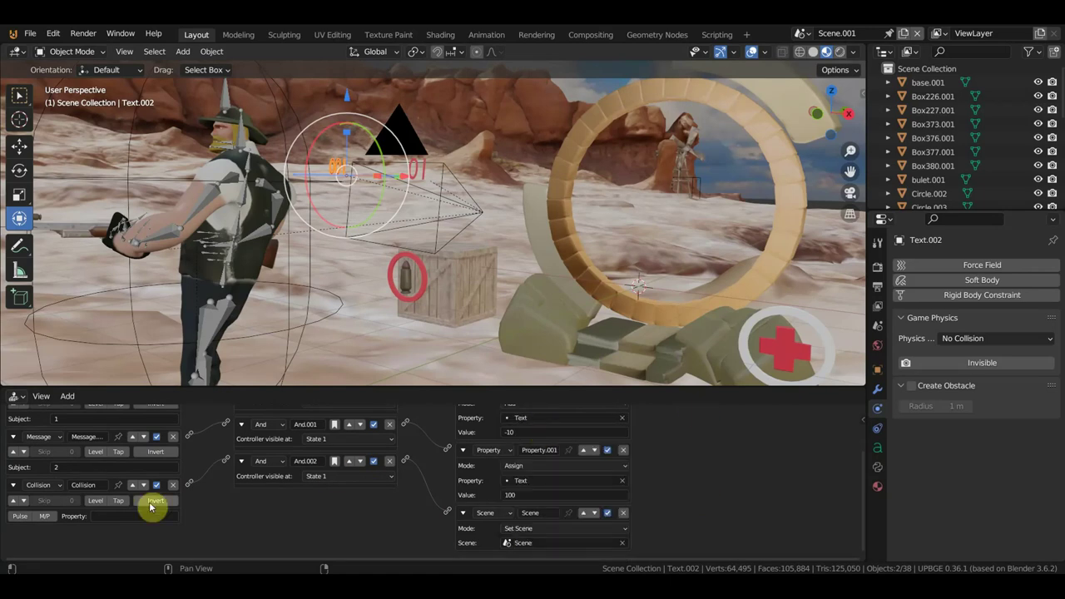
left_click(133, 516)
type("nopran")
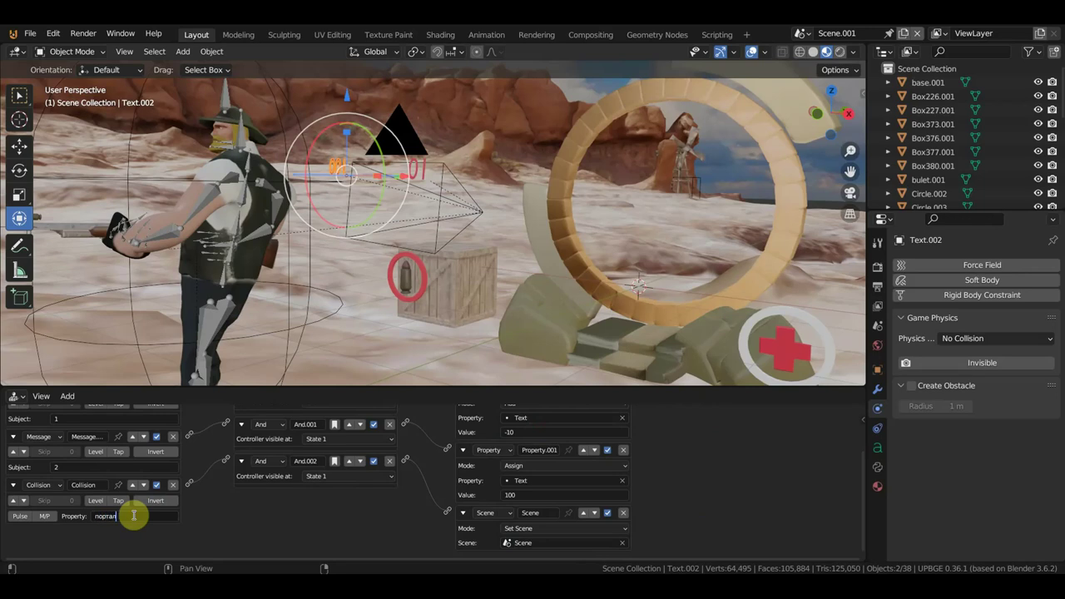
key("Return")
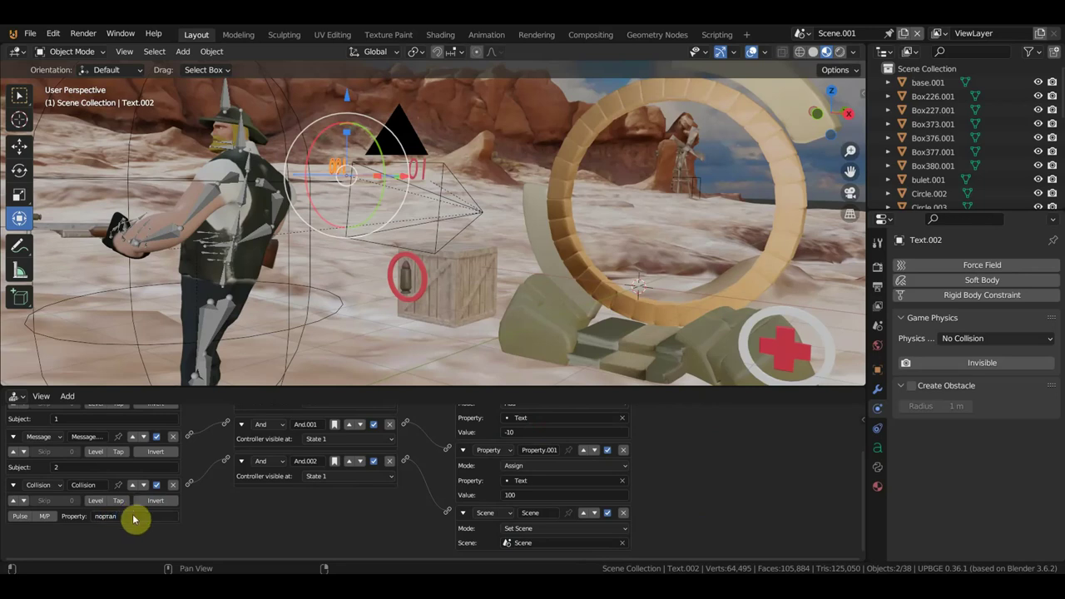
left_click_drag(379, 388, 391, 549)
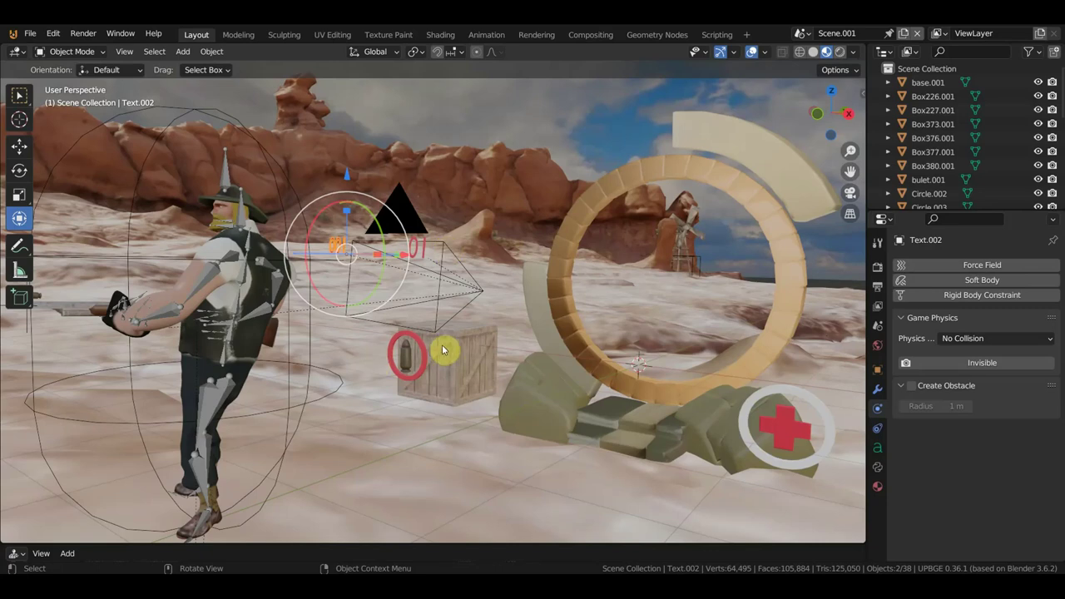
Step: View the canyon scene through the game camera with numpad 0
key("KP_0")
Step: Switch to the town scene named Scene and orbit until the cowboy faces the view
left_click(802, 33)
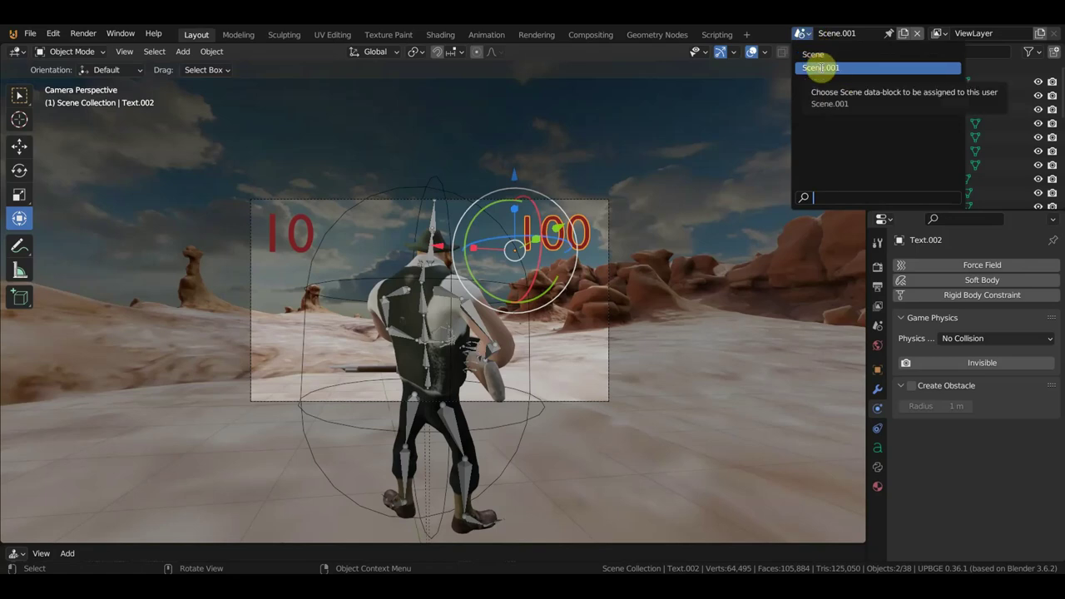
left_click(813, 53)
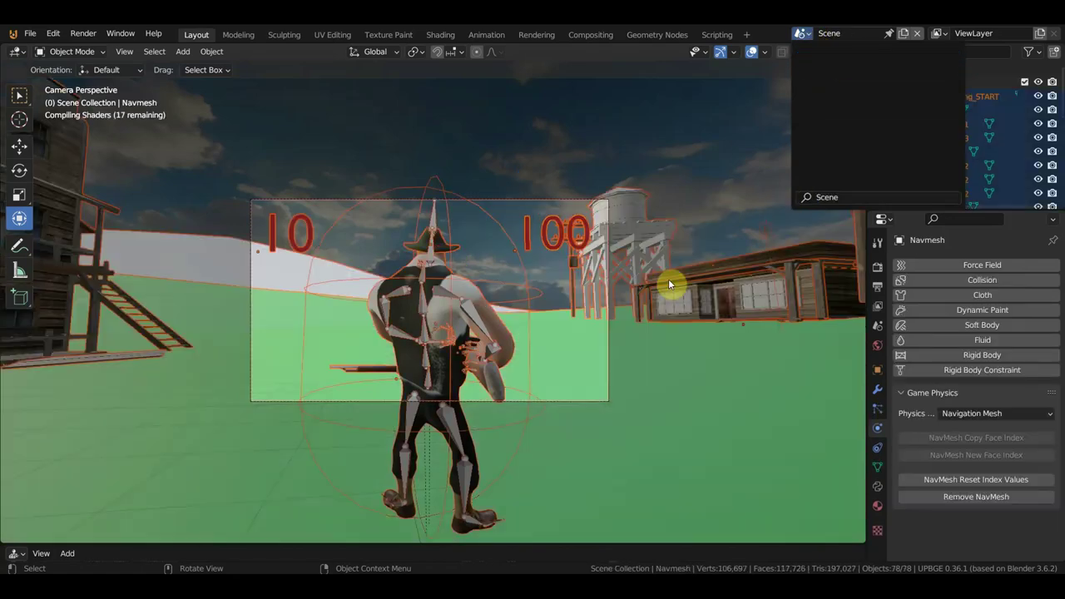
middle_click_drag(630, 311, 23, 334)
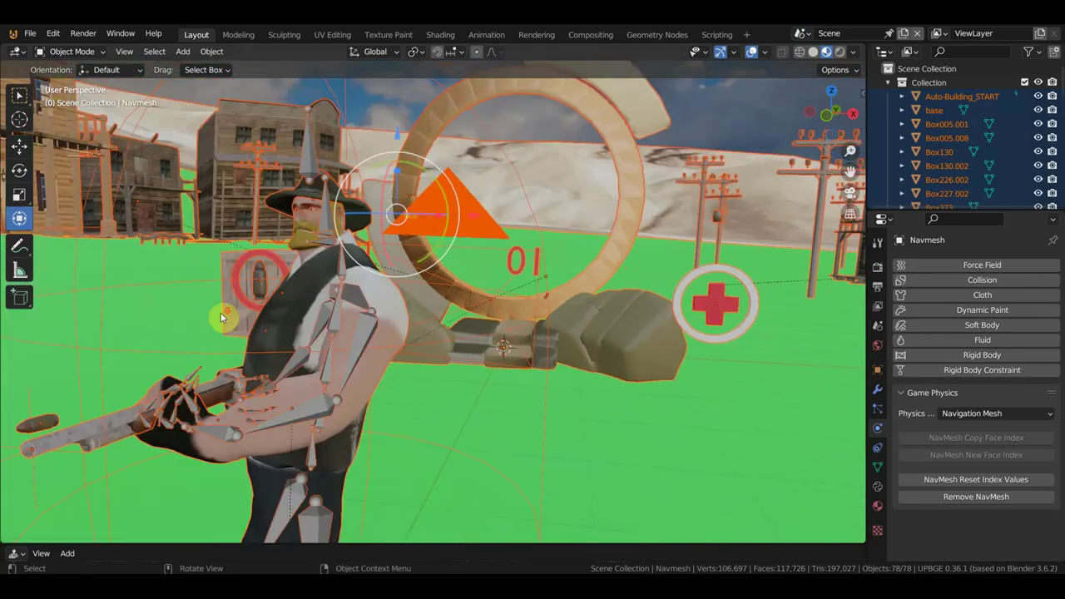
mouse_move(22, 334)
middle_mouse_down()
mouse_move(385, 314)
mouse_move(421, 334)
middle_mouse_up()
Step: Select the cowboy's Cube.003 capsule, enlarge the logic editor, and bring up the File menu
left_click(442, 336)
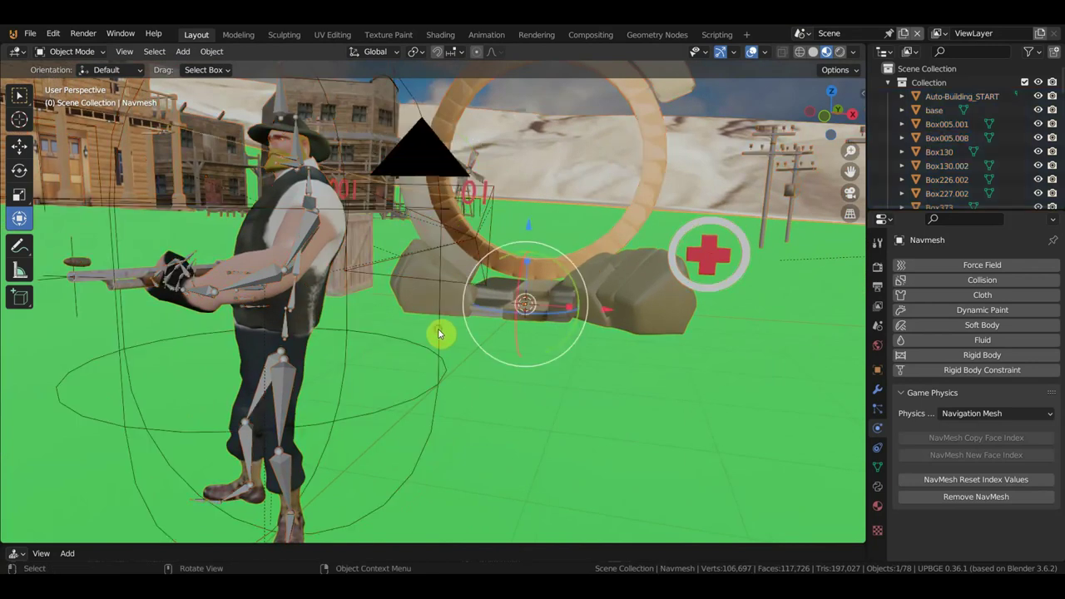
left_click(440, 334)
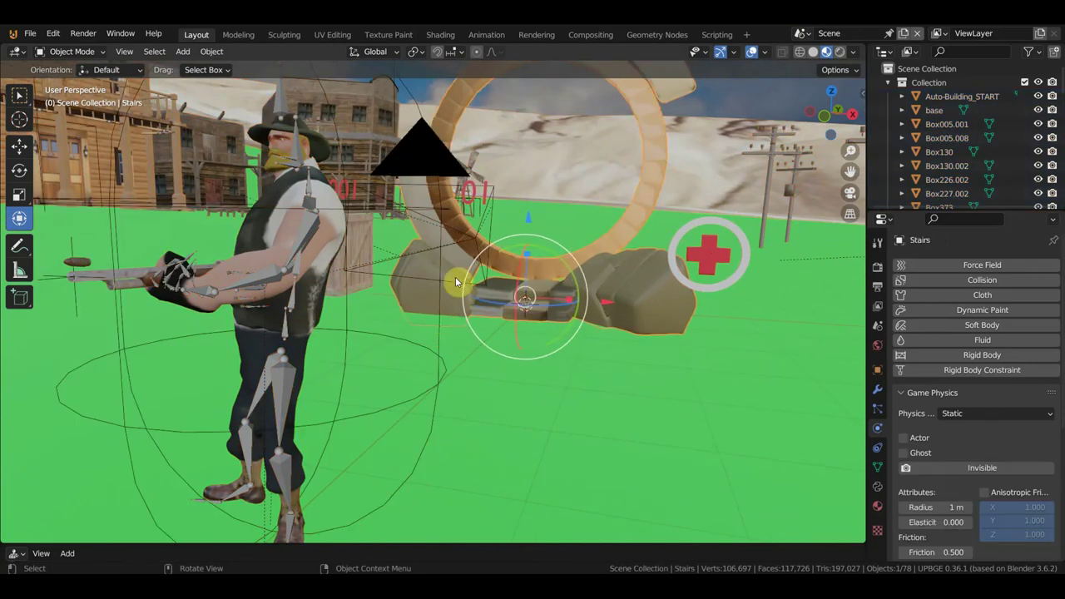
left_click(440, 286)
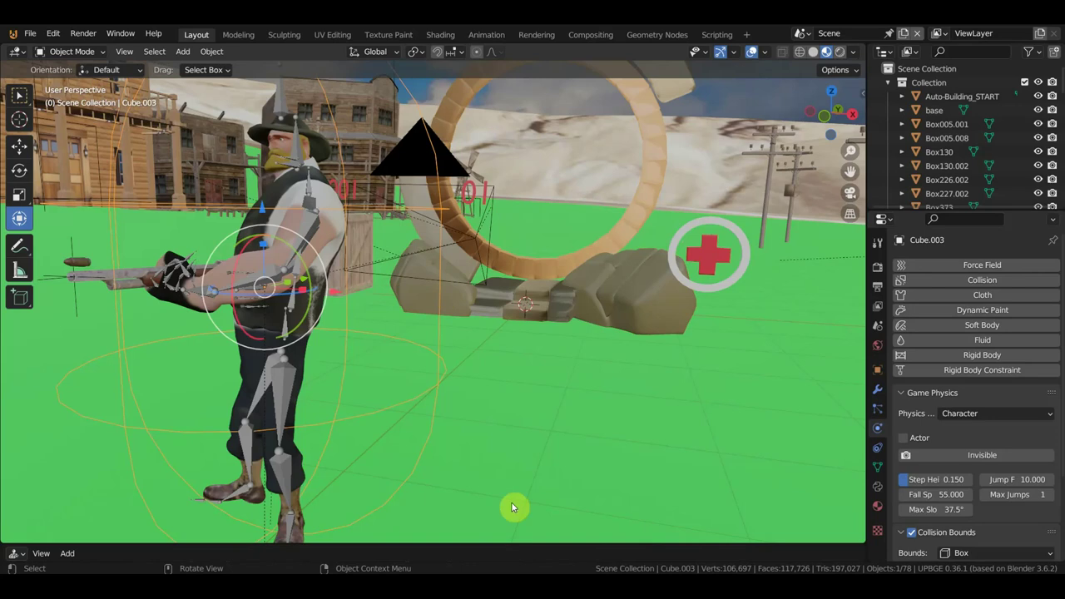
mouse_move(504, 546)
left_mouse_down()
mouse_move(524, 343)
mouse_move(516, 218)
left_mouse_up()
left_click(31, 34)
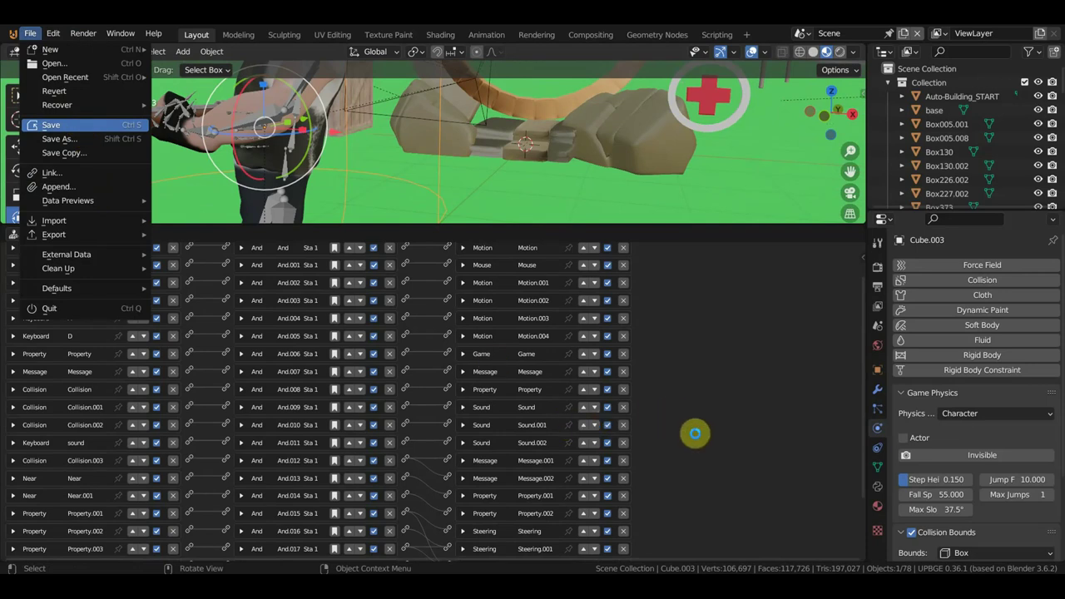
Step: Save the file and add a Collision sensor and a Scene actuator to Cube.003
key("ctrl+s")
scroll(693, 463, "up", 2)
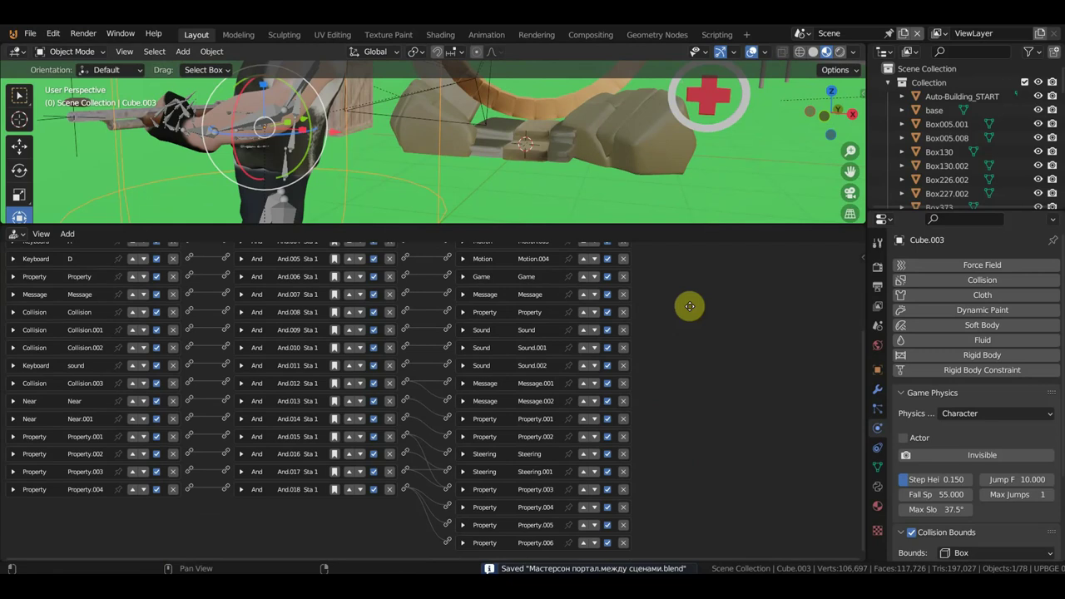
scroll(699, 350, "up", 2)
left_click(149, 268)
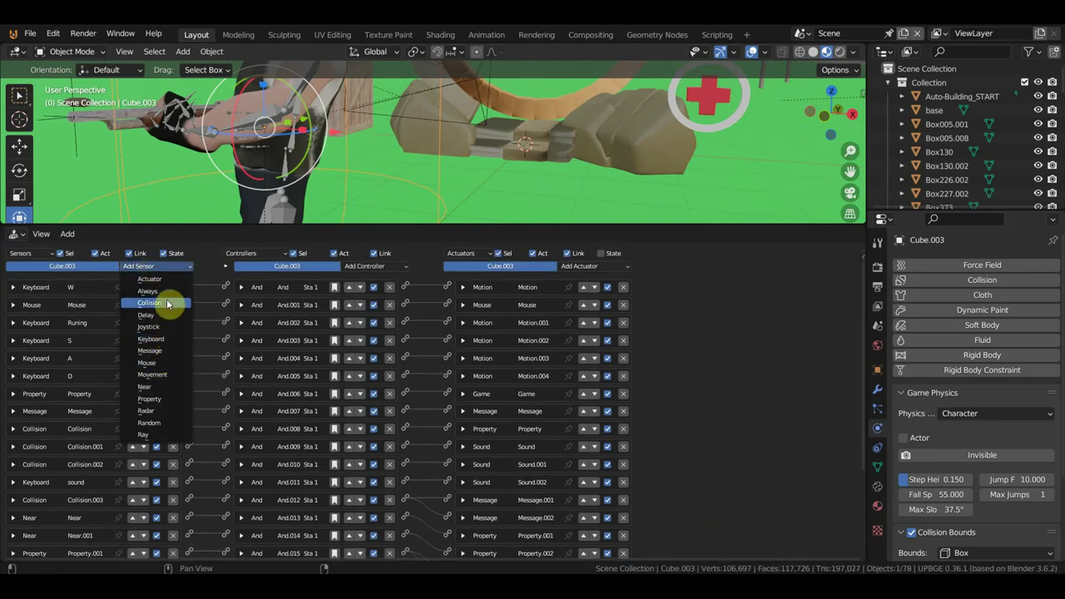
left_click(166, 303)
left_click(587, 266)
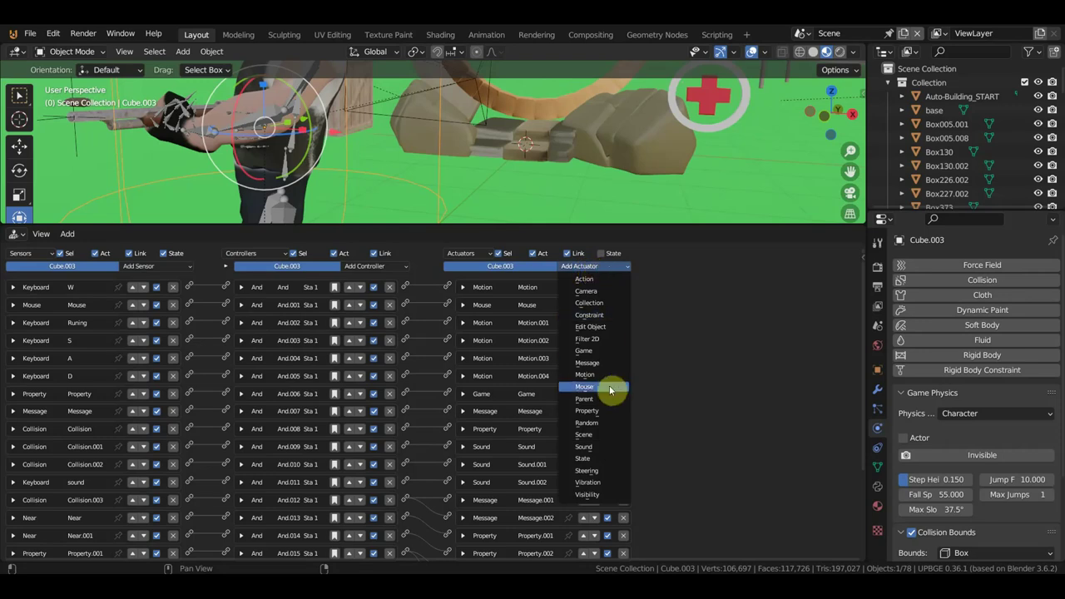
left_click(599, 433)
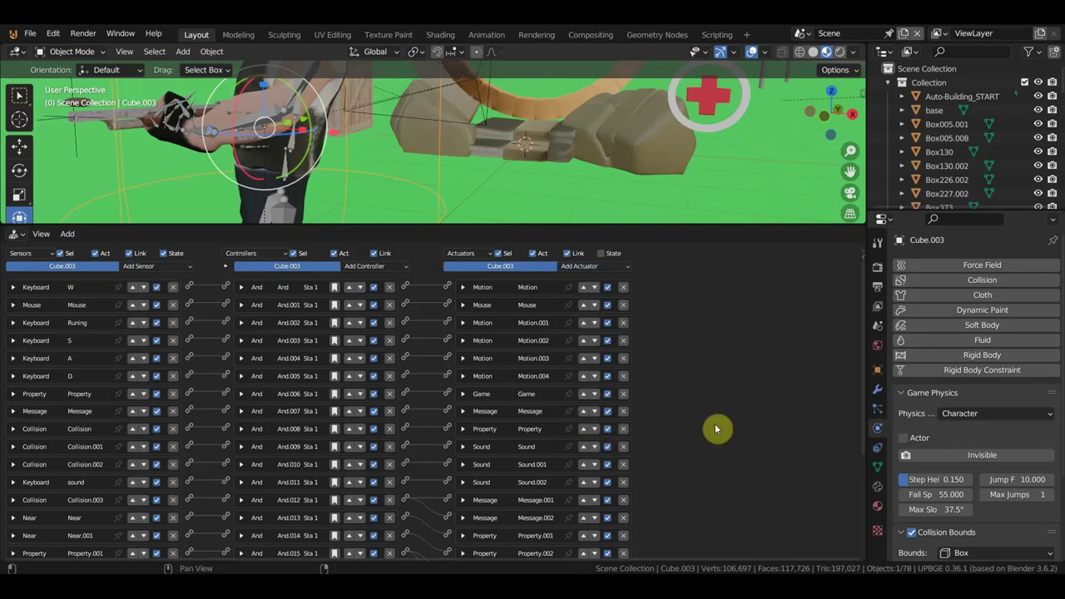
middle_click_drag(721, 424, 723, 251)
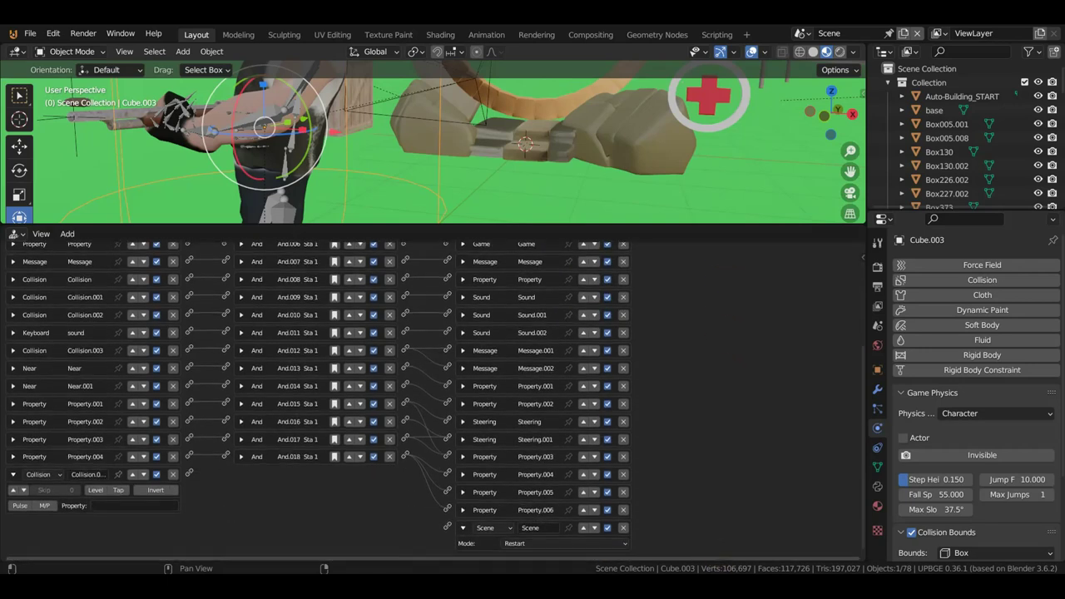
Step: Select the portal stairs and show their game properties
left_click(104, 518)
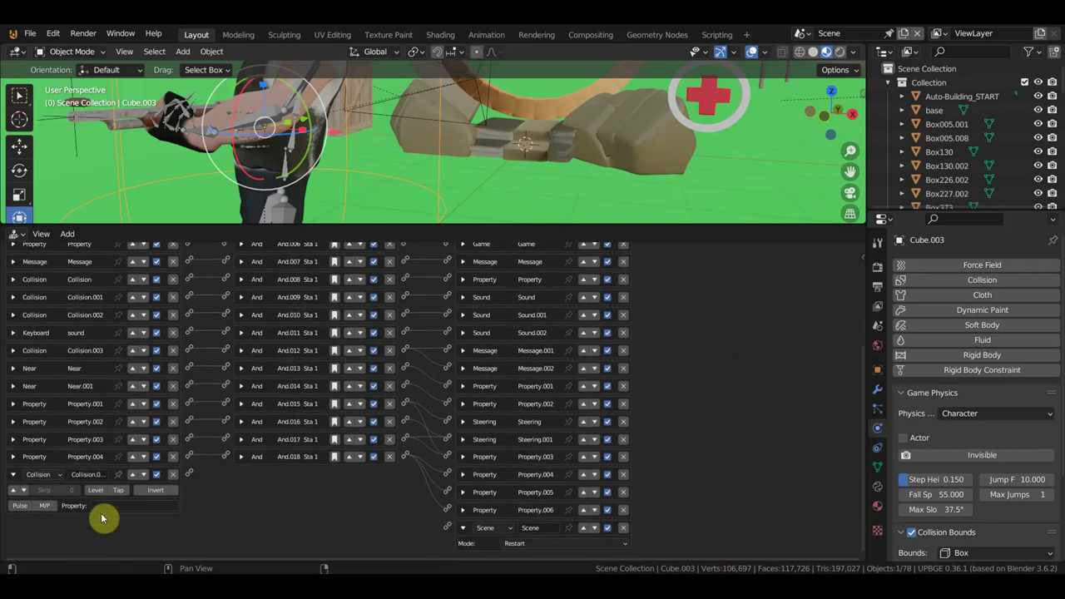
left_click(639, 143)
left_click(863, 260)
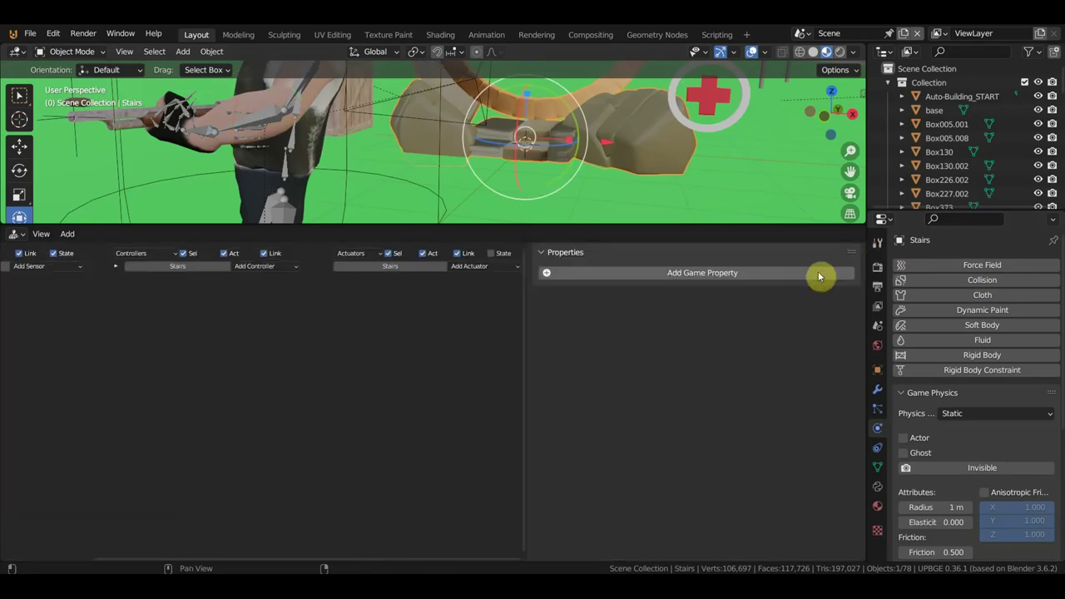
Step: Add a Float game property named портал1 to the stairs
left_click(759, 273)
left_click(583, 295)
type("портал1")
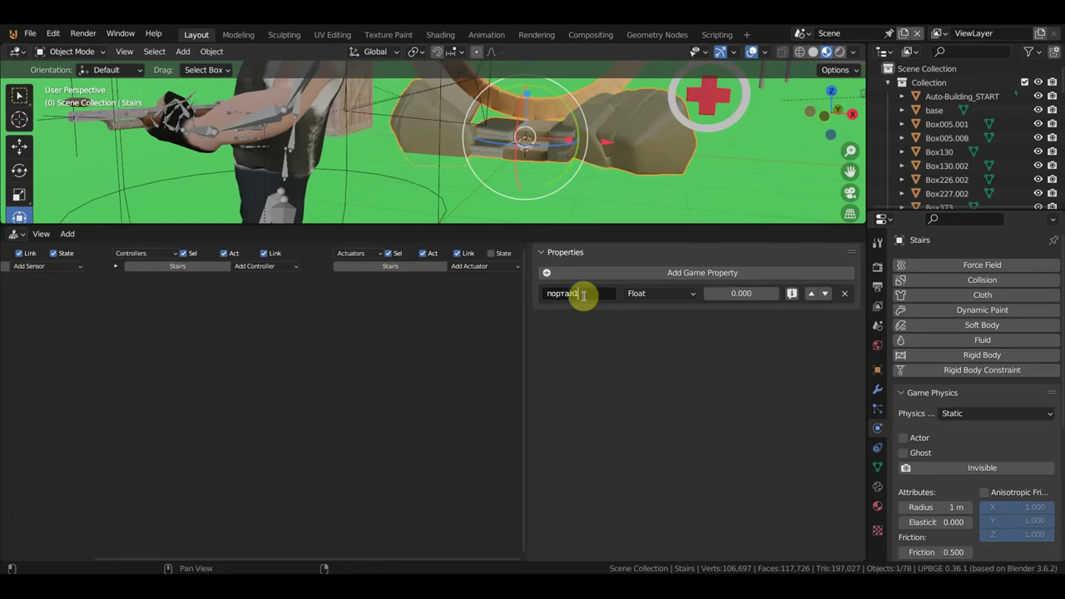
key("Return")
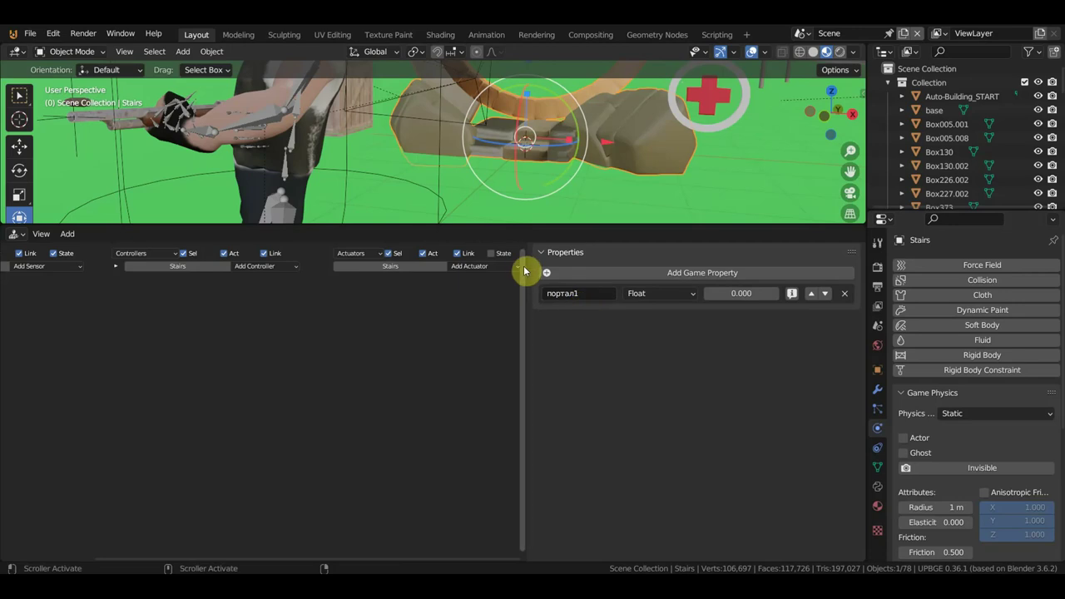
Step: Hide the game properties sidebar and reselect the cowboy's Cube.003 capsule
left_click_drag(528, 264, 836, 279)
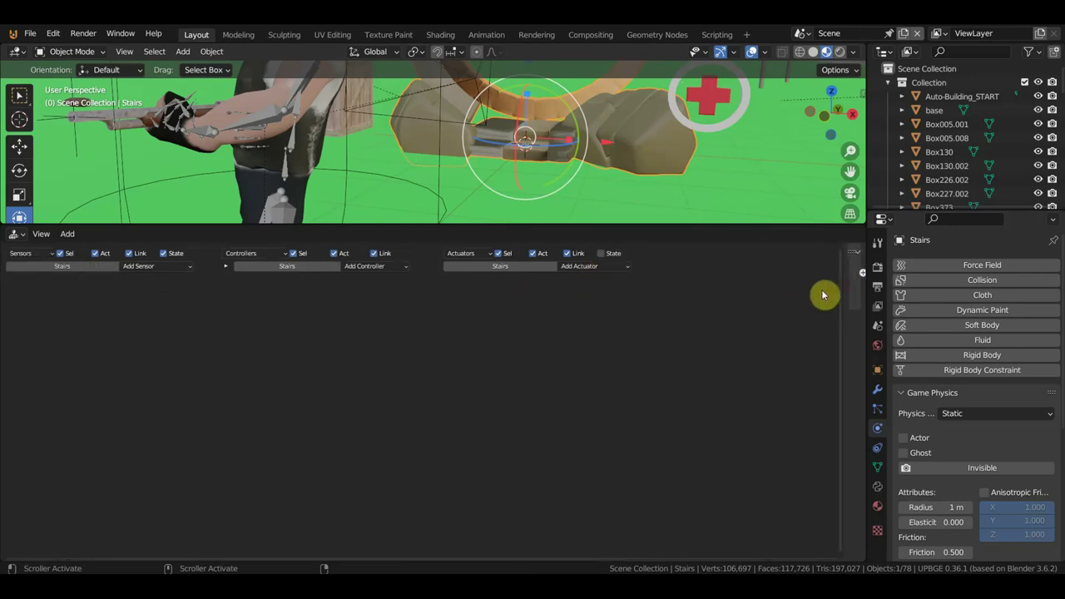
left_click(158, 268)
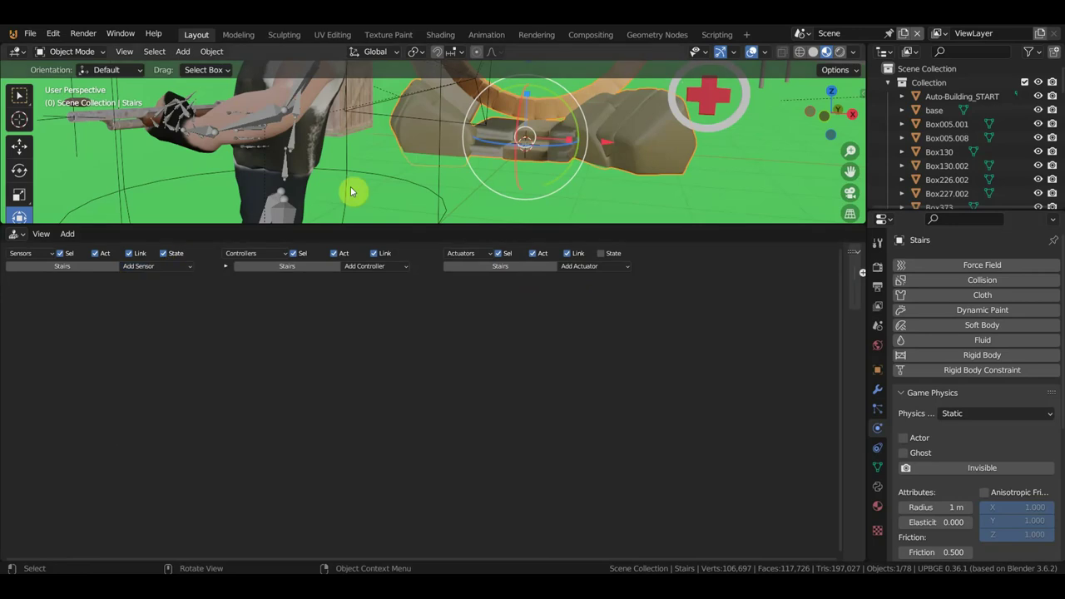
left_click(438, 171)
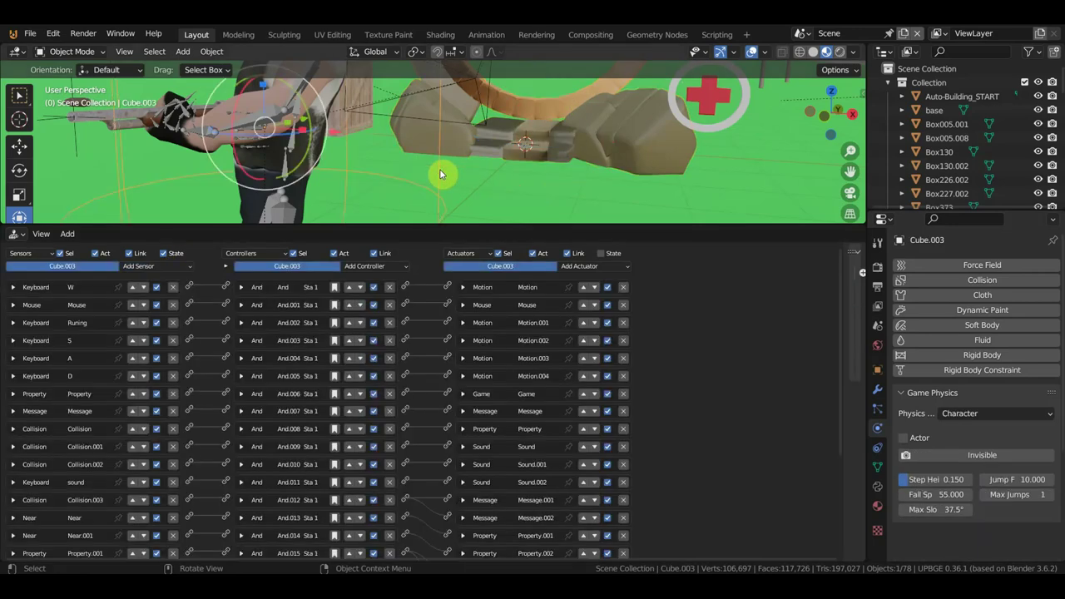
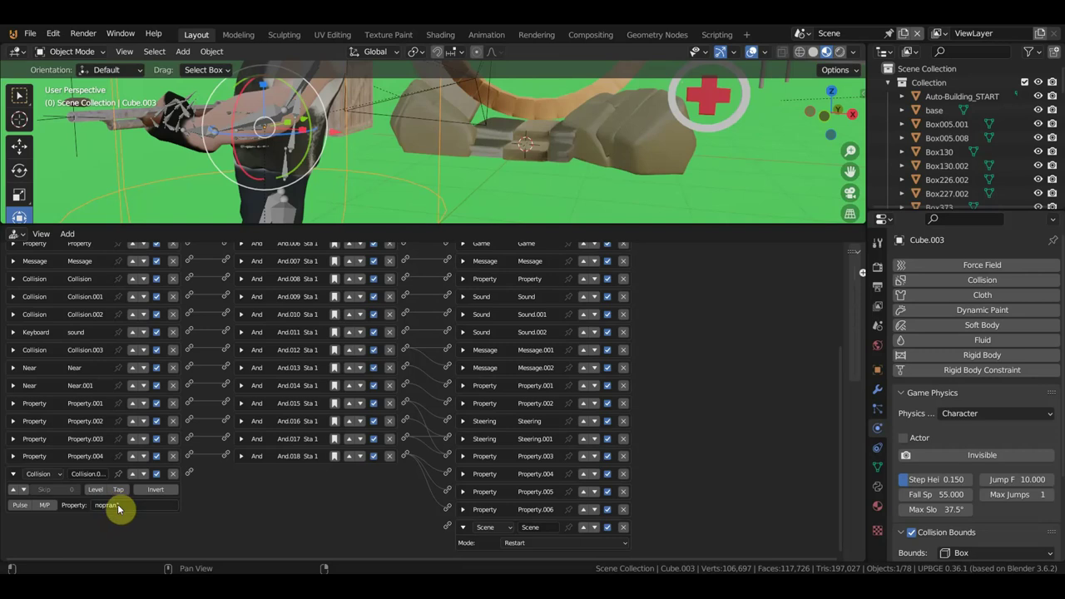
Step: Finish the Collision property name портал1 and set the Scene actuator mode to Set Scene
type("л1")
key("Return")
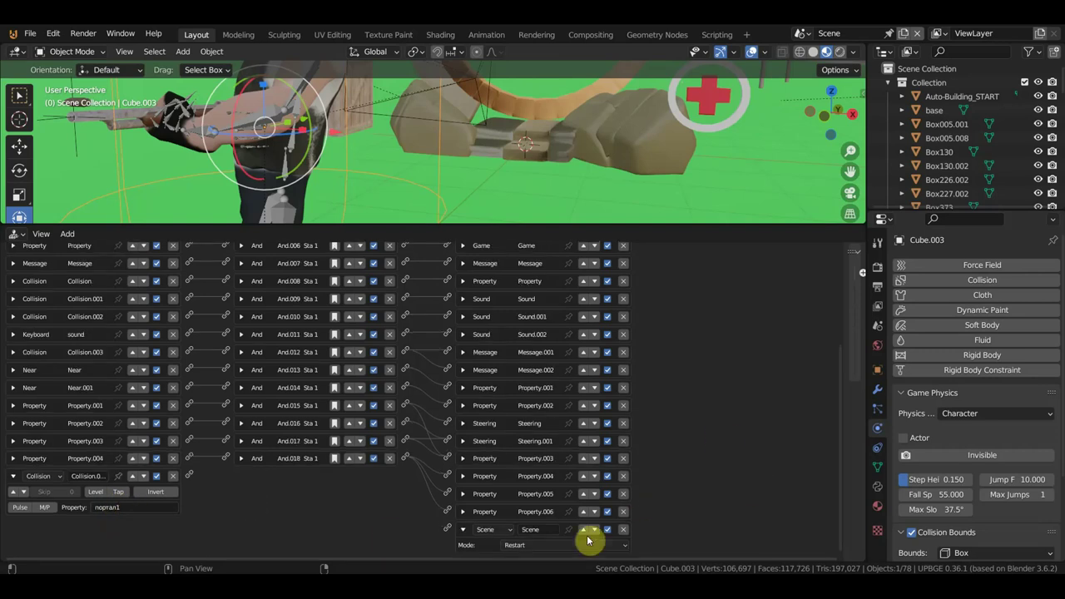
left_click(582, 543)
left_click(539, 521)
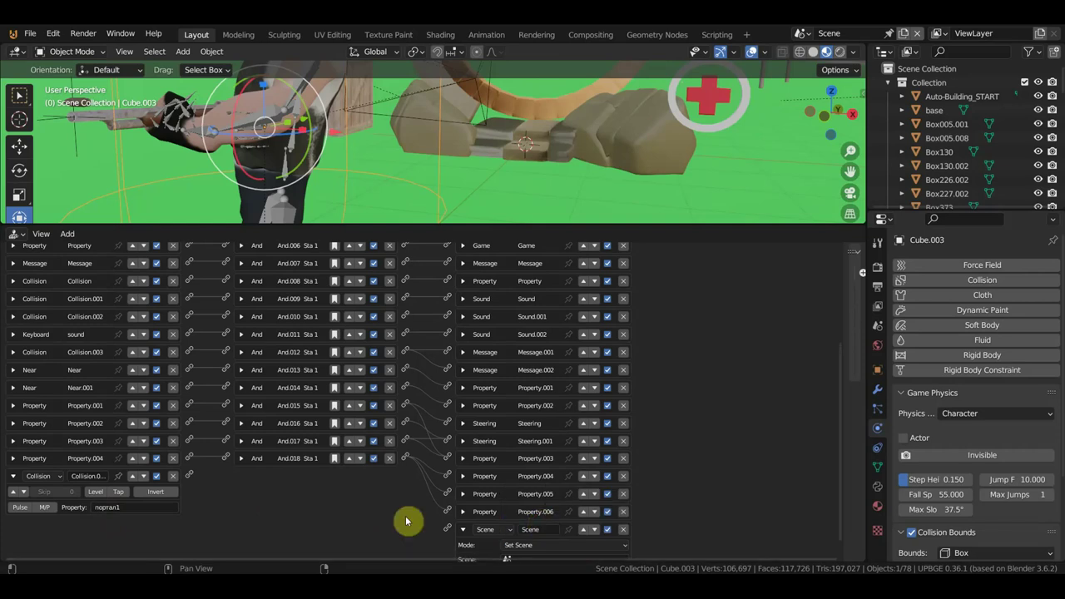
Step: Link the Collision sensor to the Scene actuator, target Scene.001, and enlarge the viewport
left_click_drag(190, 475, 447, 537)
scroll(743, 520, "down", 1)
left_click(570, 542)
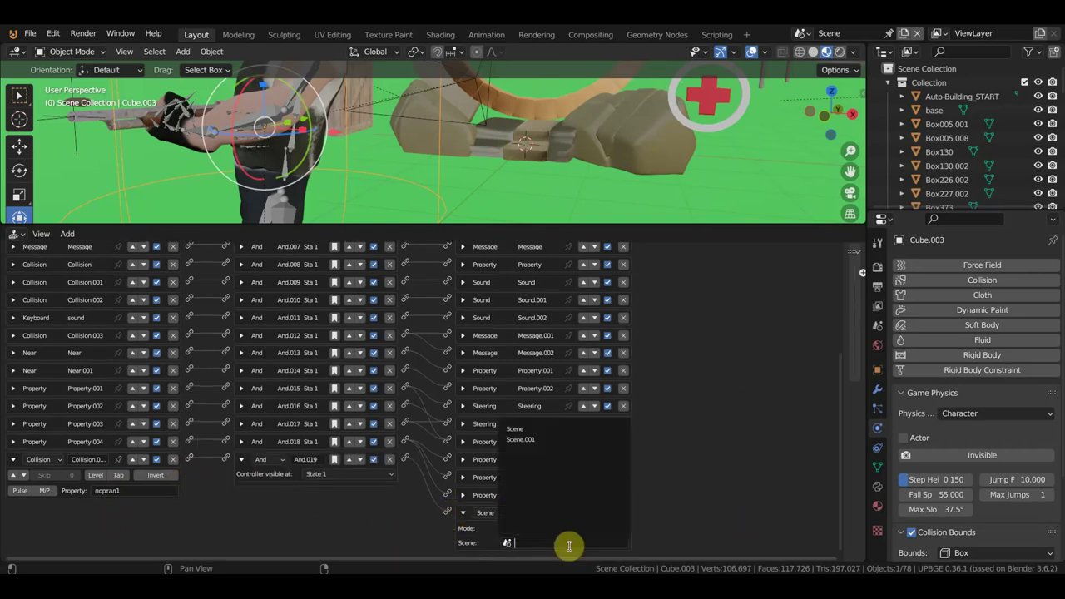
left_click(524, 439)
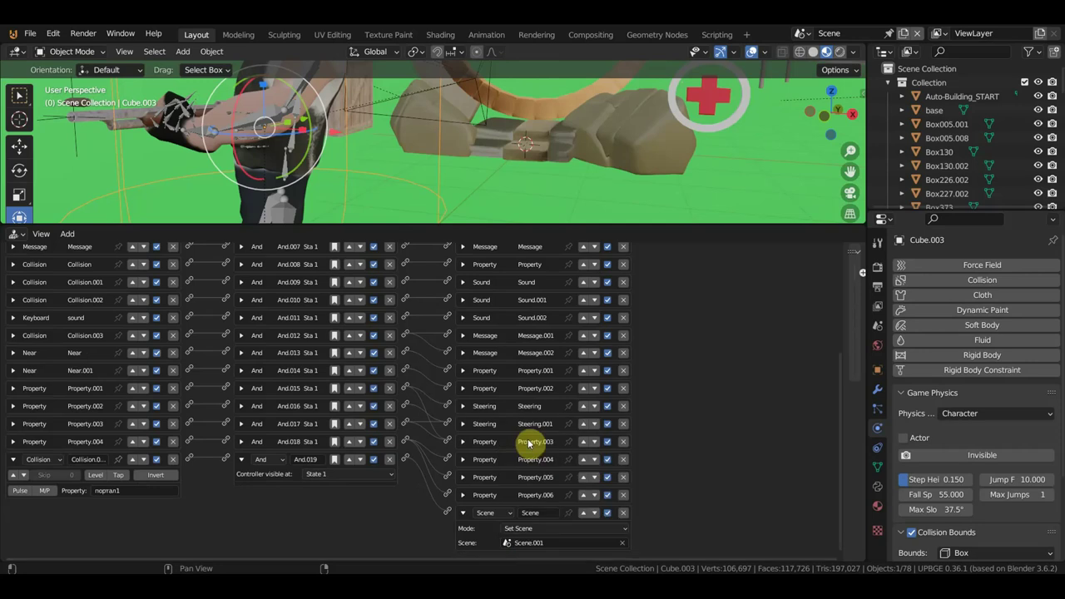
left_click_drag(497, 225, 508, 330)
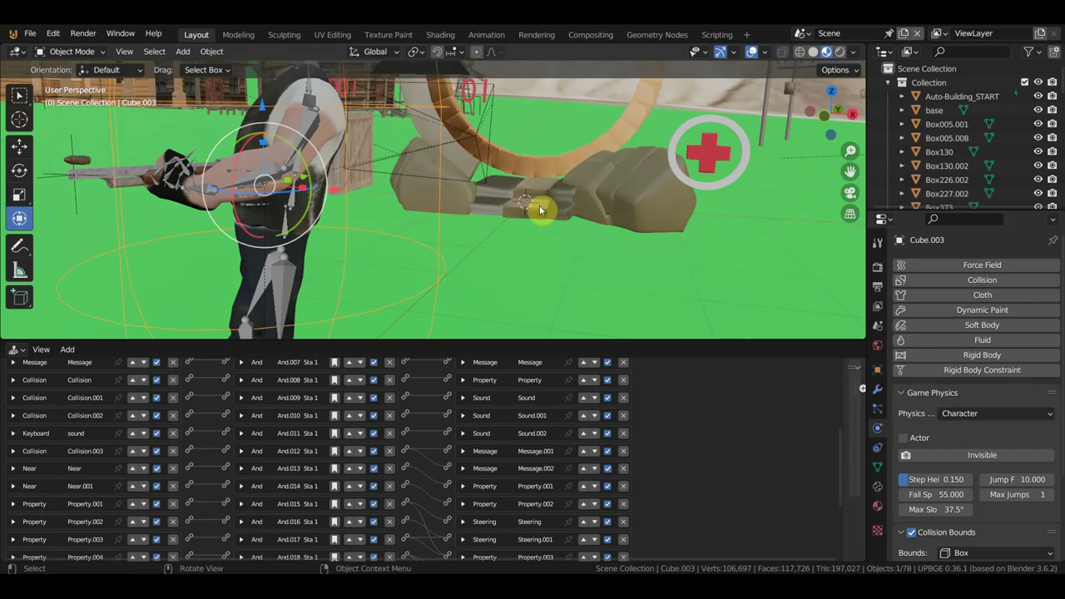
Step: Add a Collision sensor to the Stairs, delete it again, and select the Camera
left_click(539, 204)
middle_click_drag(539, 204, 612, 166)
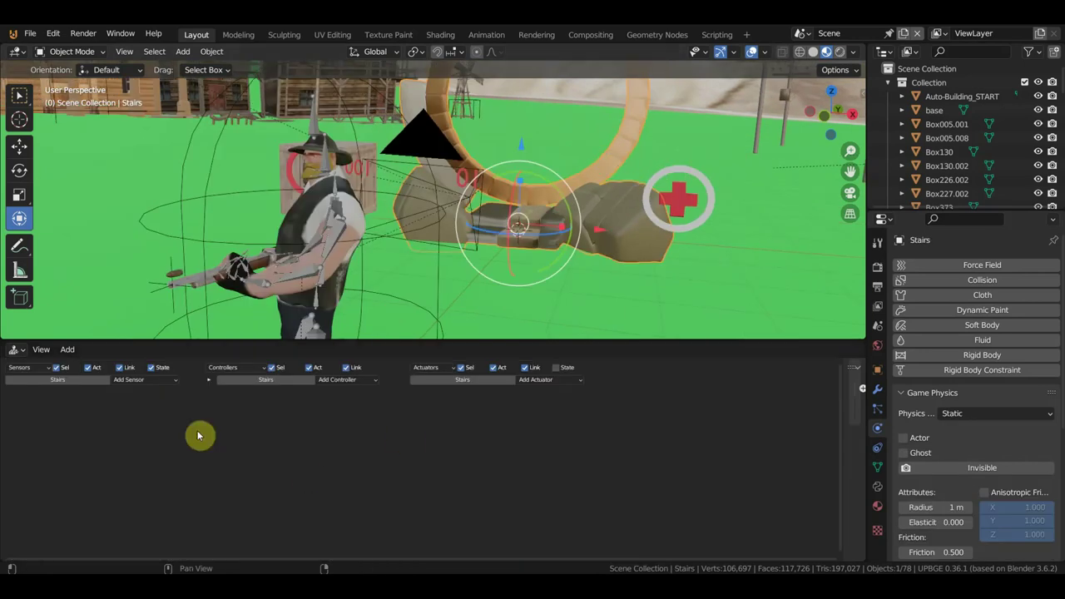
left_click(145, 379)
left_click(147, 414)
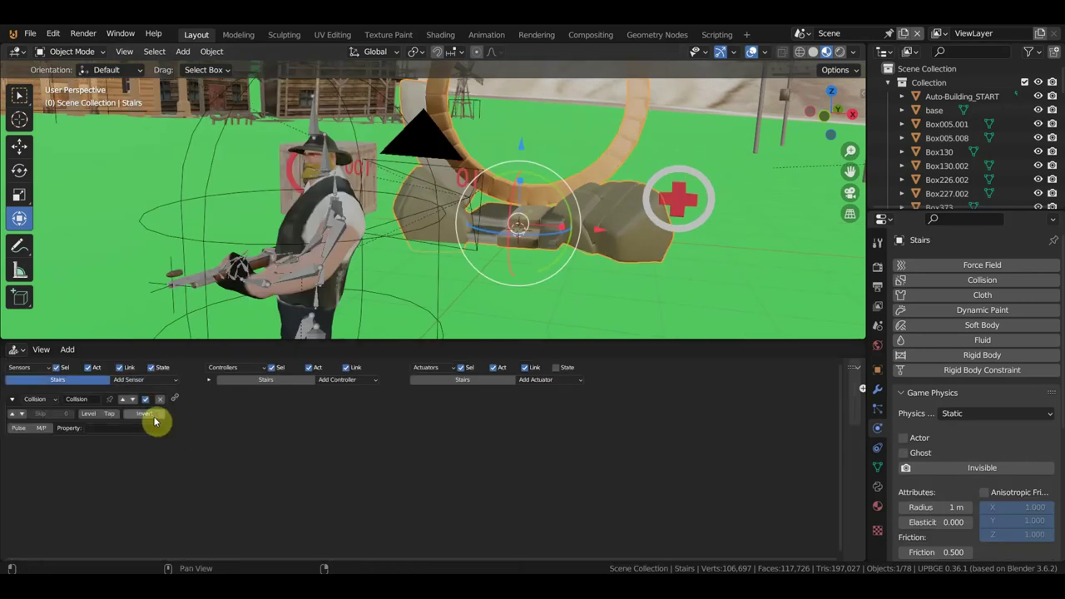
left_click(124, 428)
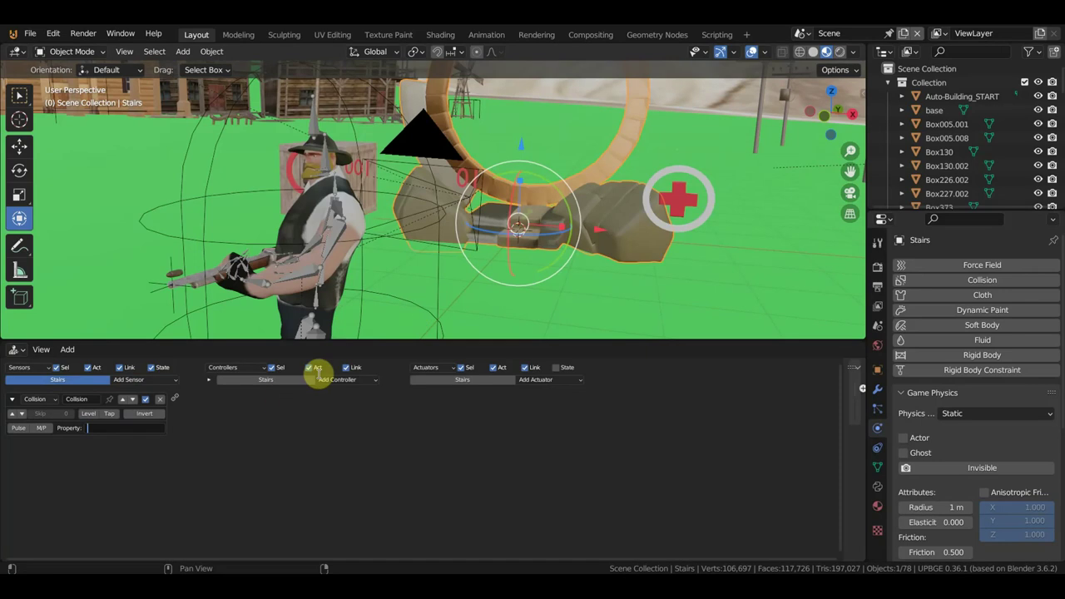
left_click(159, 399)
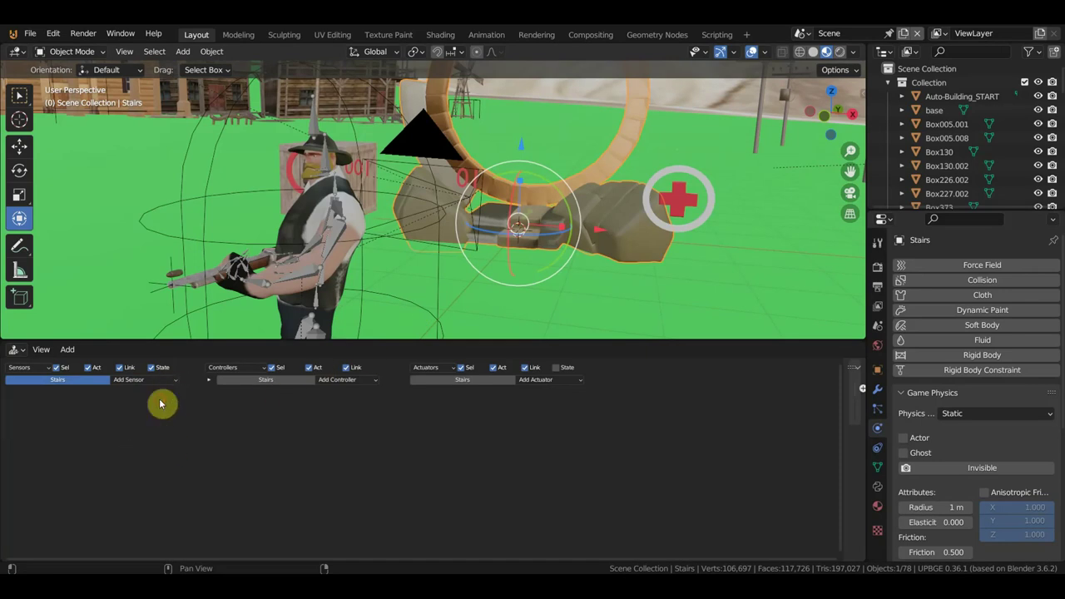
left_click(441, 169)
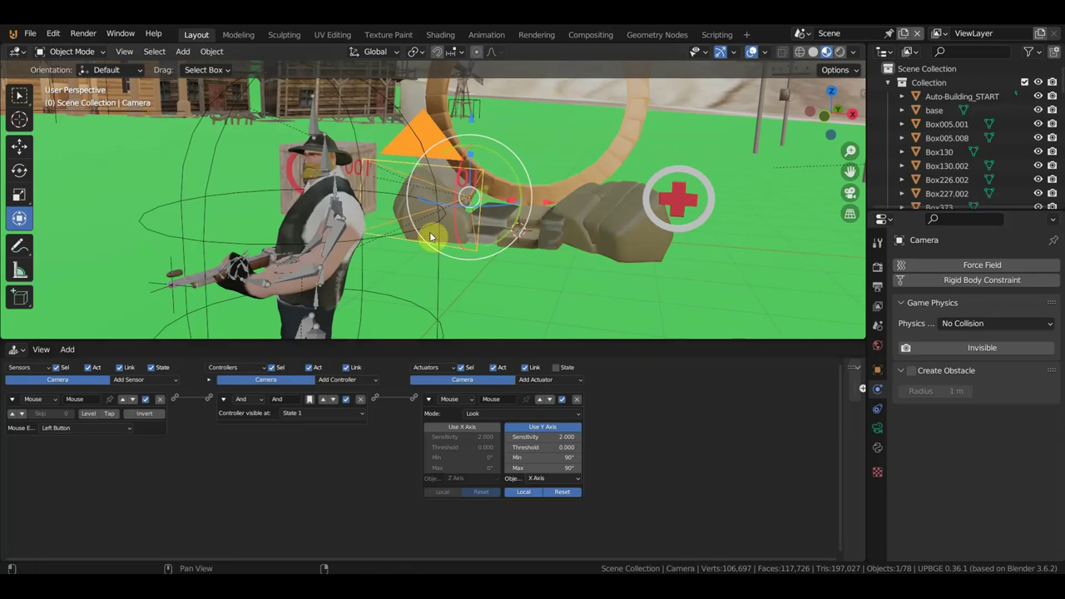
Step: Add a Collision sensor to the Camera that checks property портал1
left_click(140, 379)
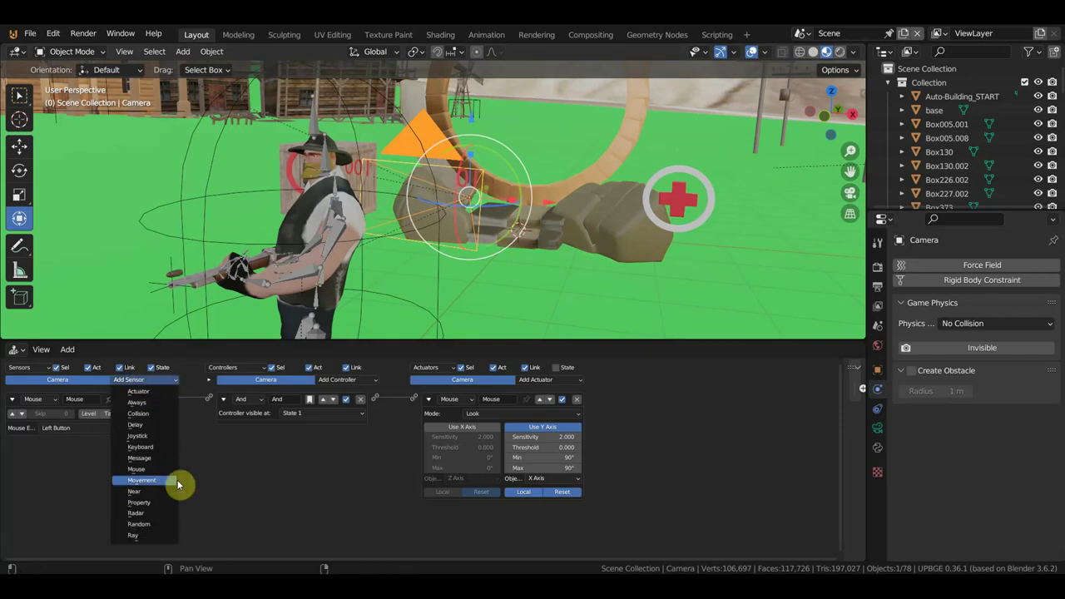
left_click(160, 414)
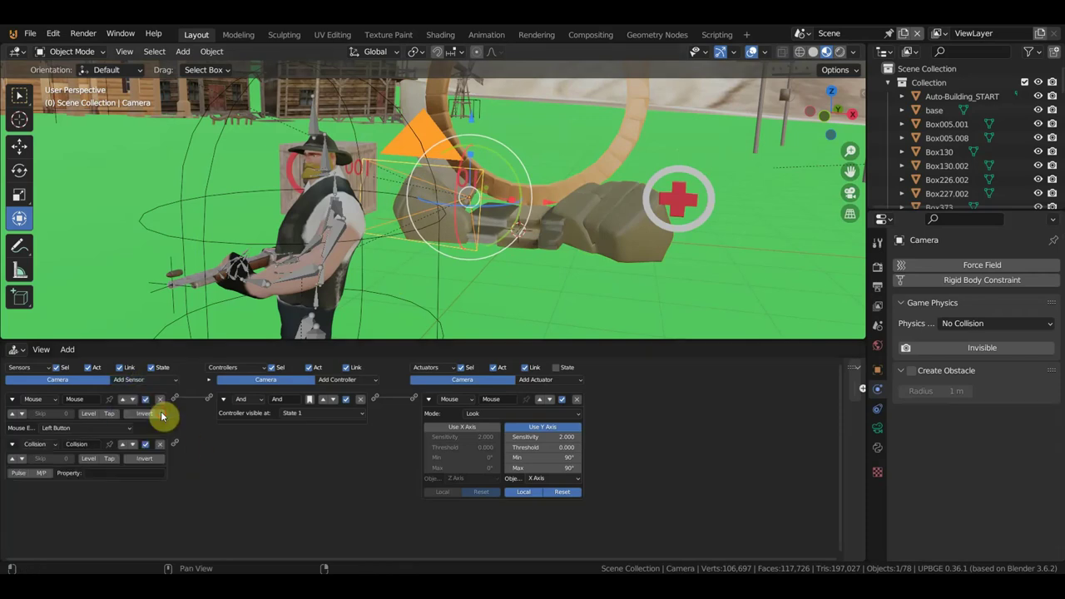
left_click(113, 475)
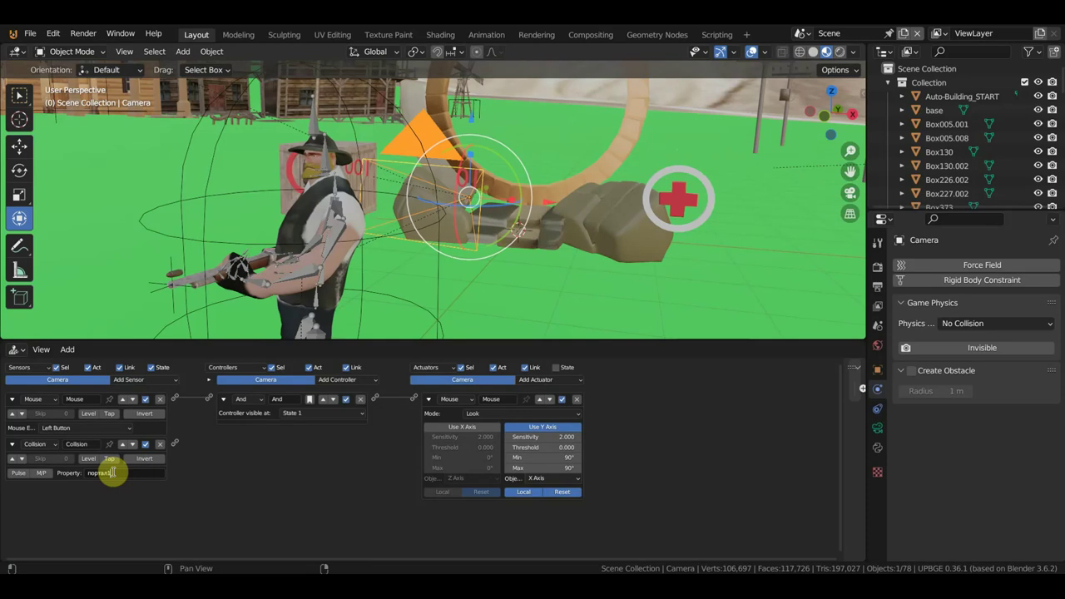
key("Return")
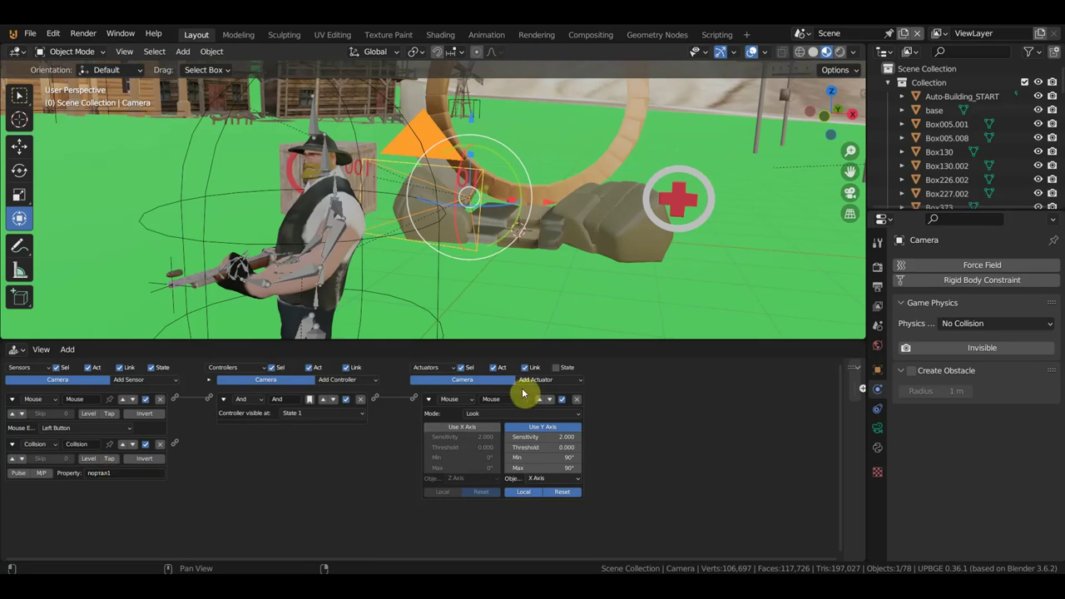
Step: Add a Scene actuator set to Scene.001, wire the Collision sensor to it, then select Text
left_click(429, 401)
left_click(534, 381)
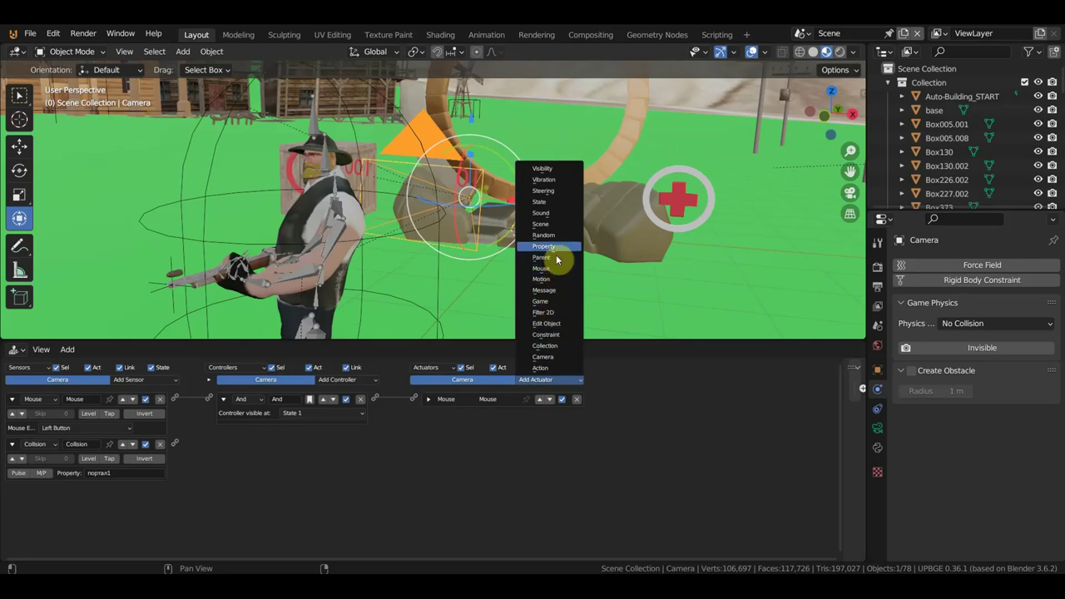
left_click(545, 224)
left_click(492, 430)
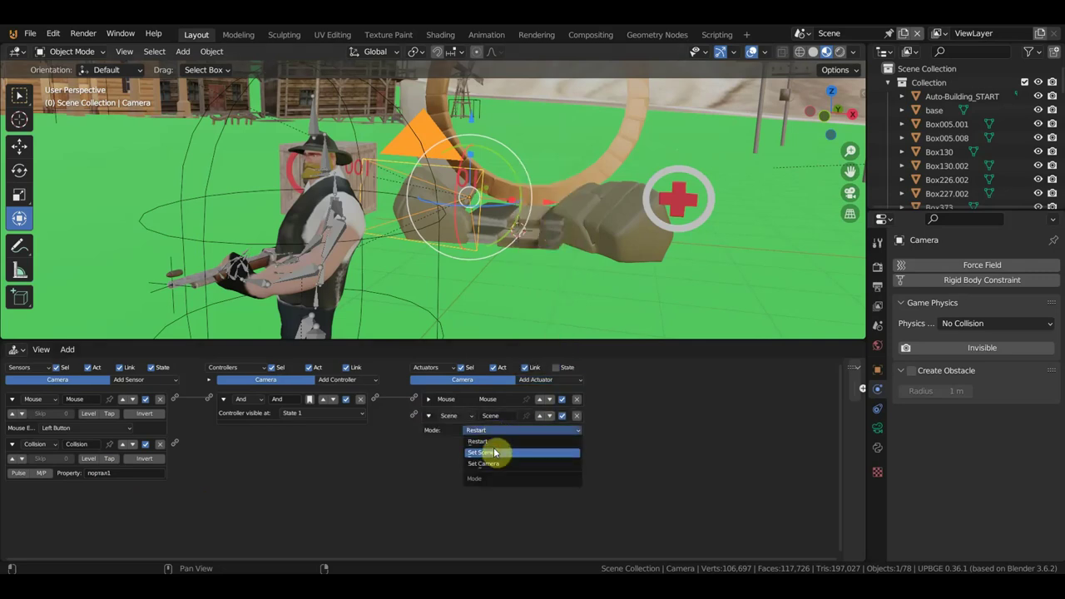
left_click(494, 451)
left_click(494, 444)
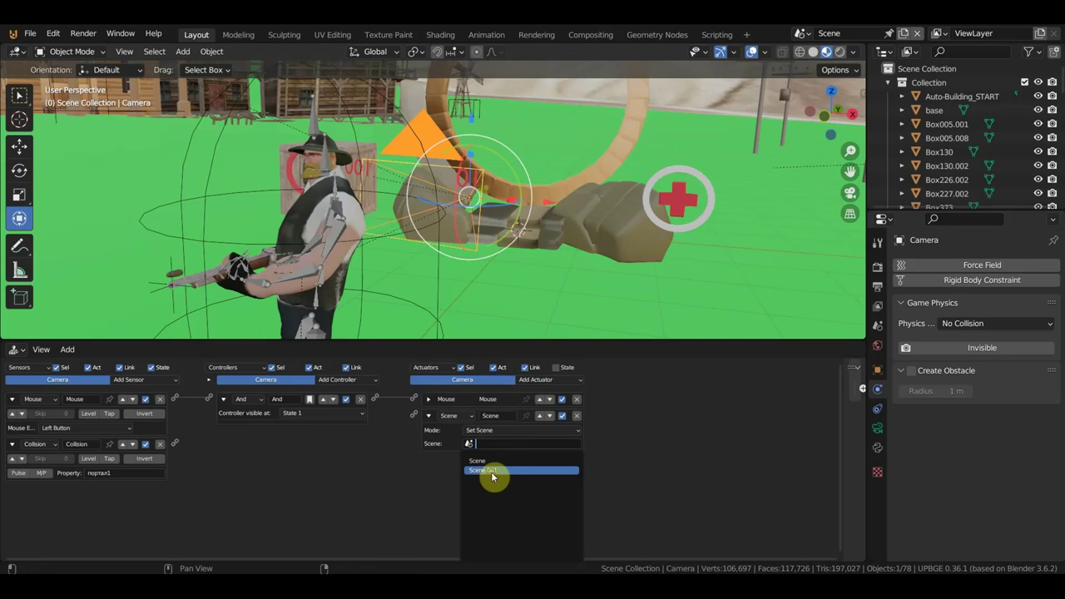
left_click(493, 471)
left_click_drag(175, 443, 430, 419)
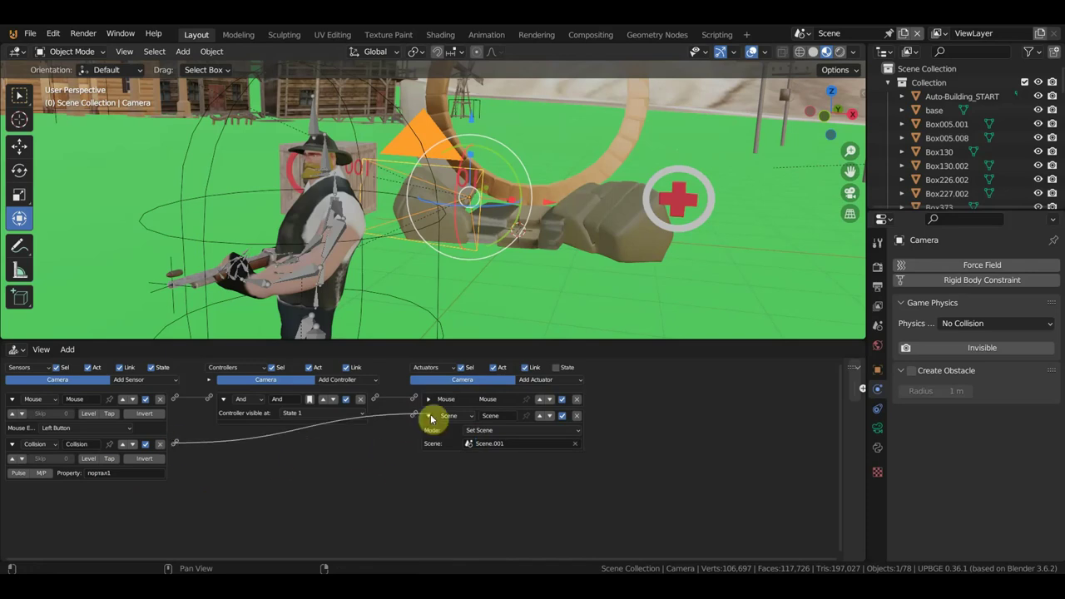
left_click(466, 177)
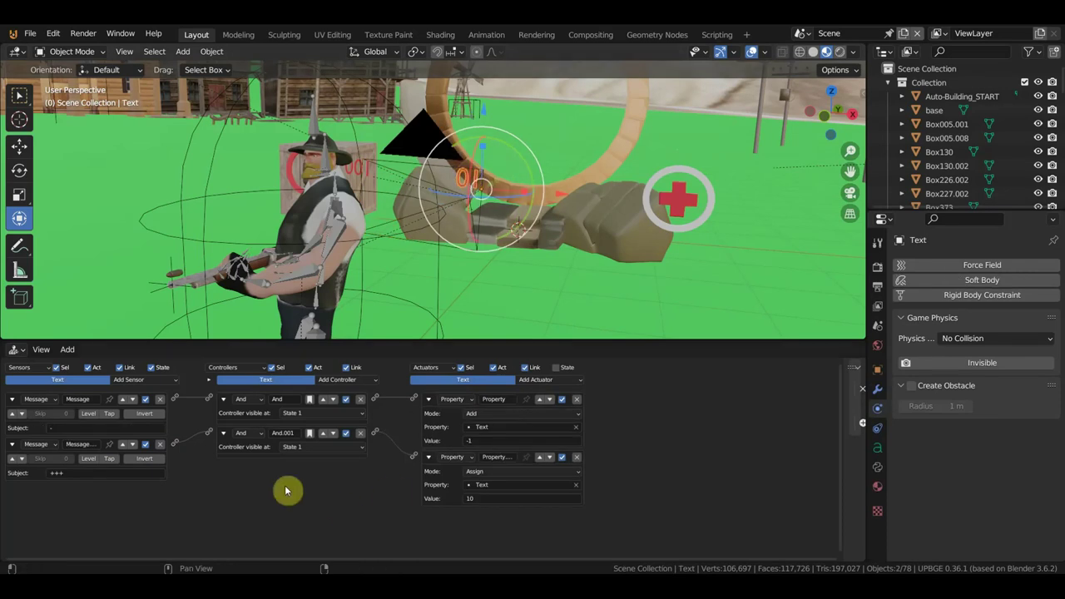
Step: Give the Text object a Collision sensor linked to a new Scene actuator
left_click(144, 381)
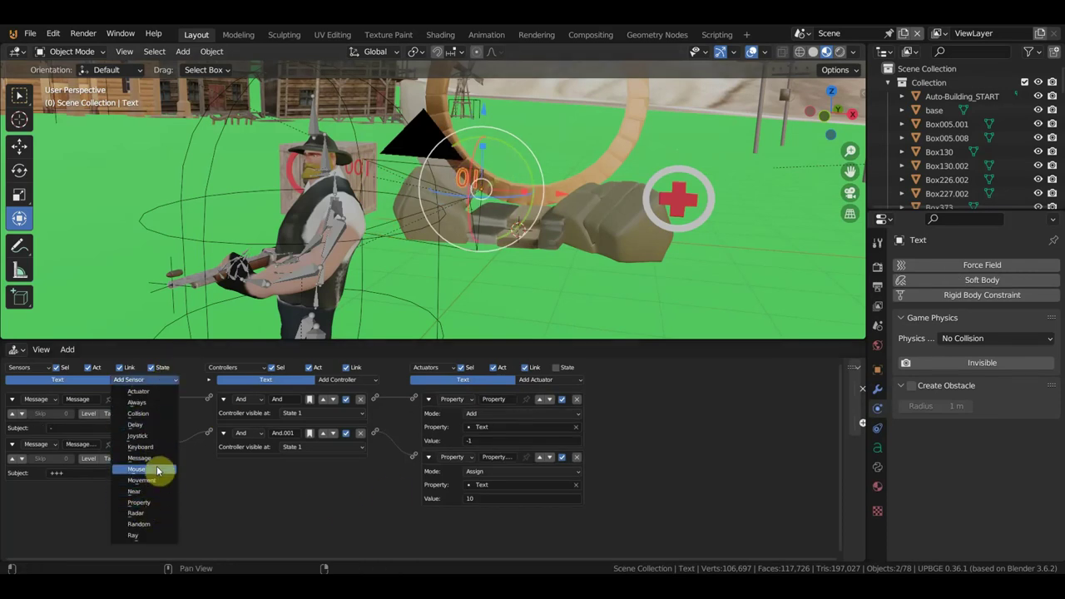
left_click(153, 414)
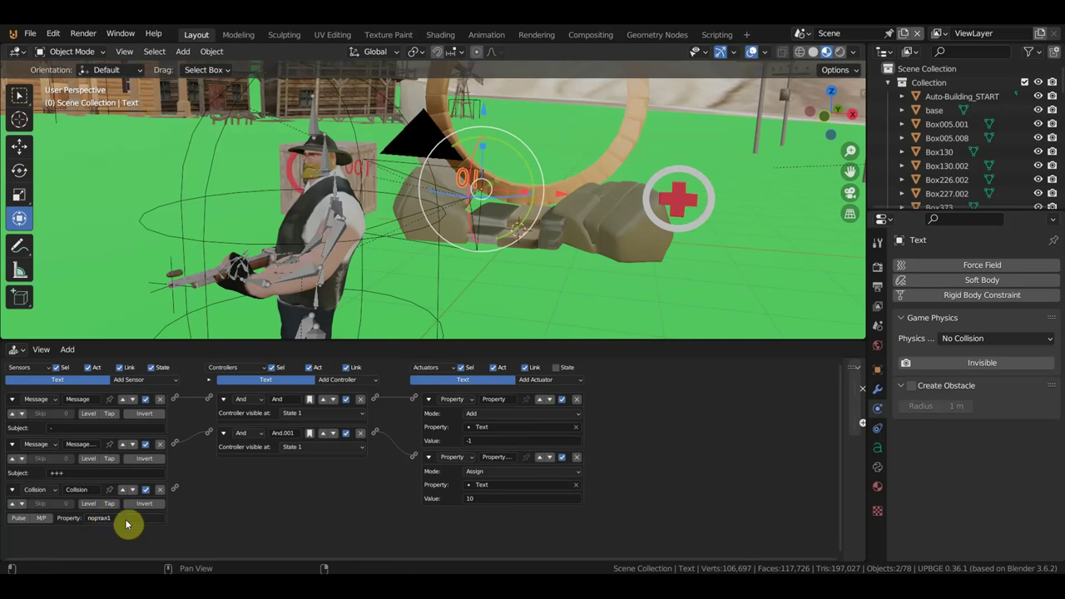
left_click(545, 380)
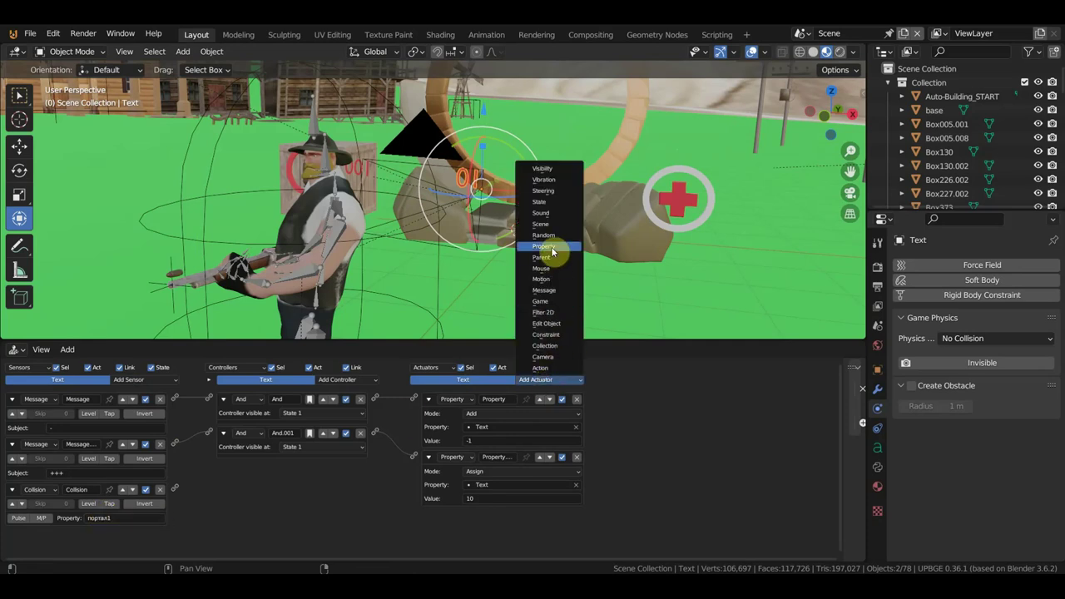
left_click(552, 224)
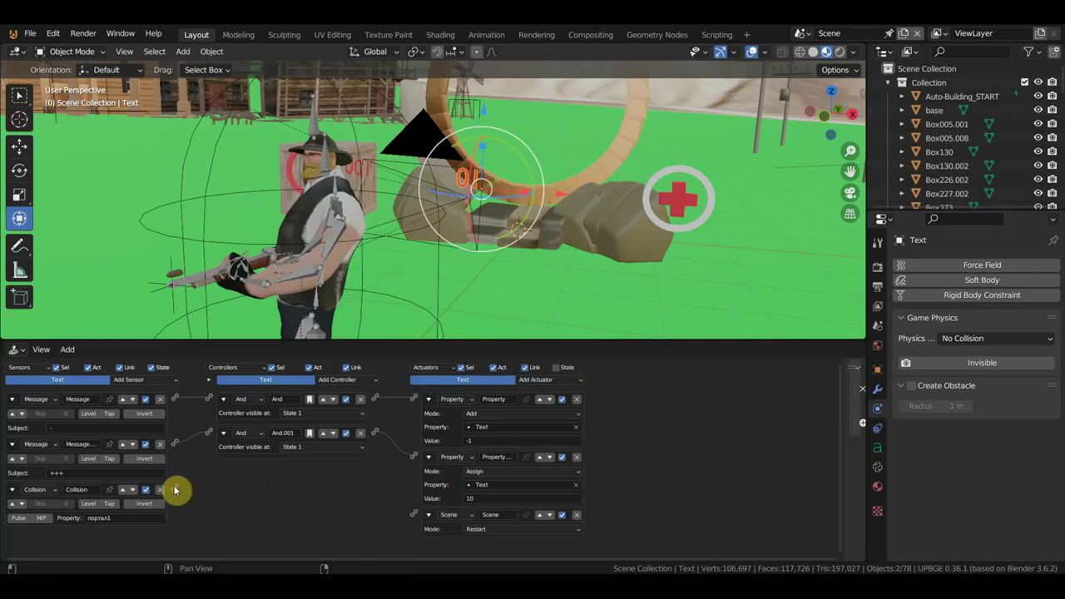
left_click_drag(174, 489, 414, 516)
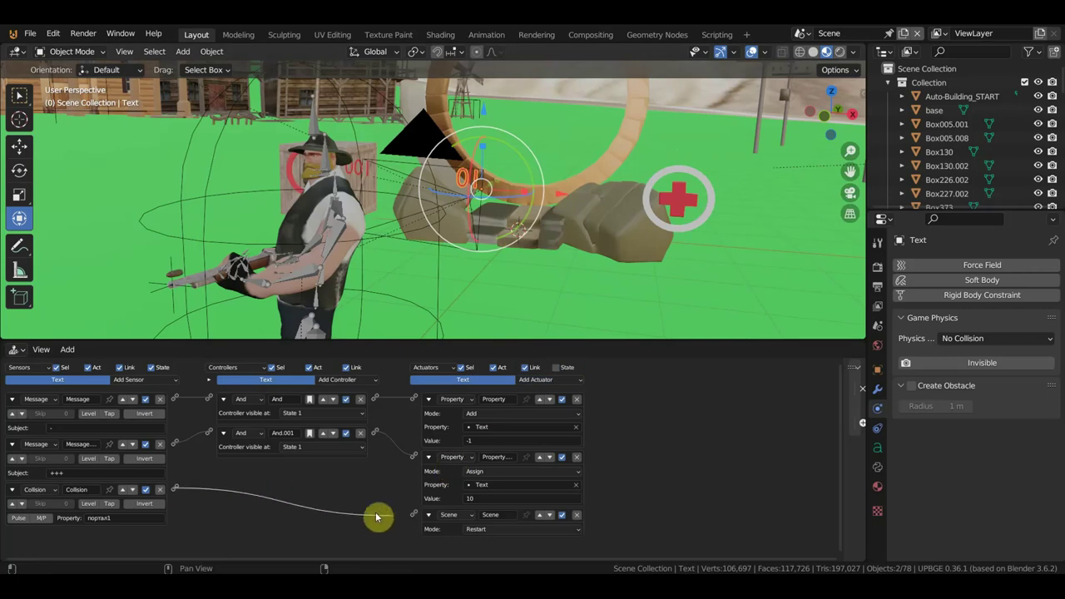
Step: Set the Text's Scene actuator to Set Scene with Scene.001, then select Text.001
left_click(516, 529)
left_click(507, 507)
left_click(501, 543)
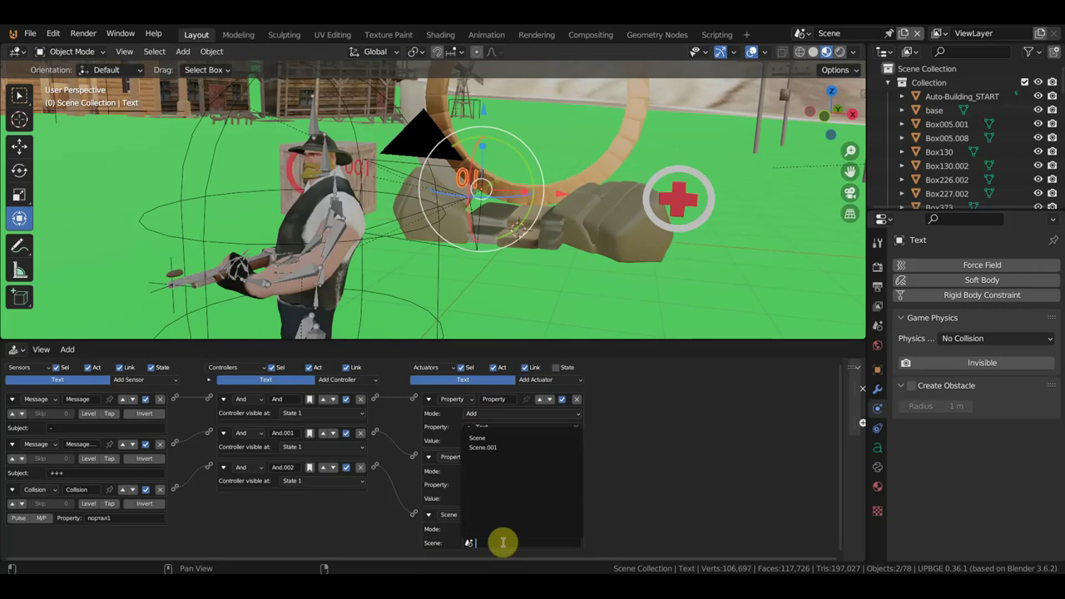
left_click(496, 453)
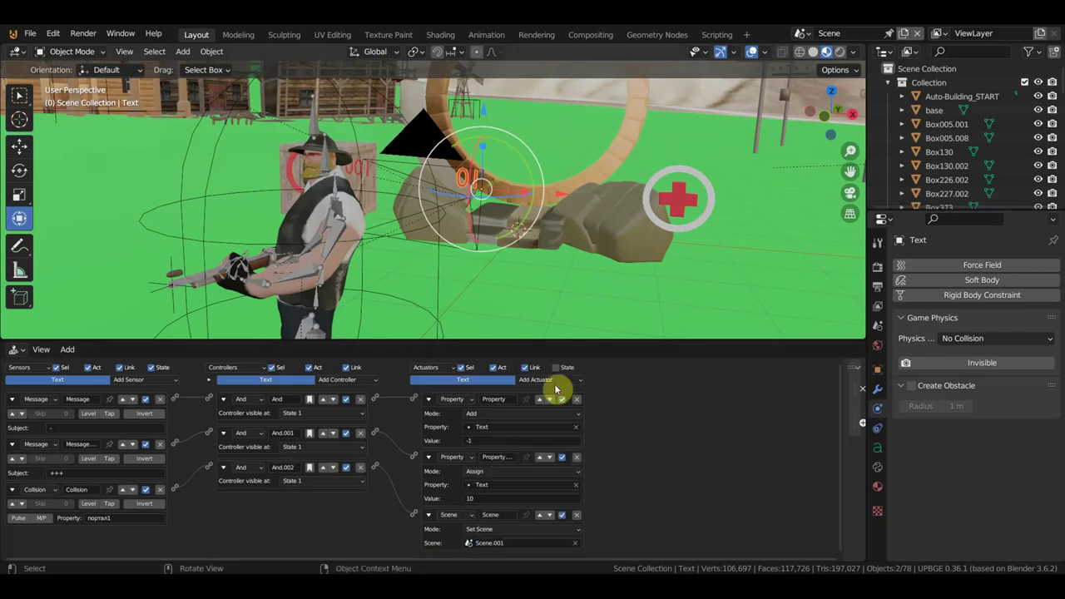
left_click(367, 170)
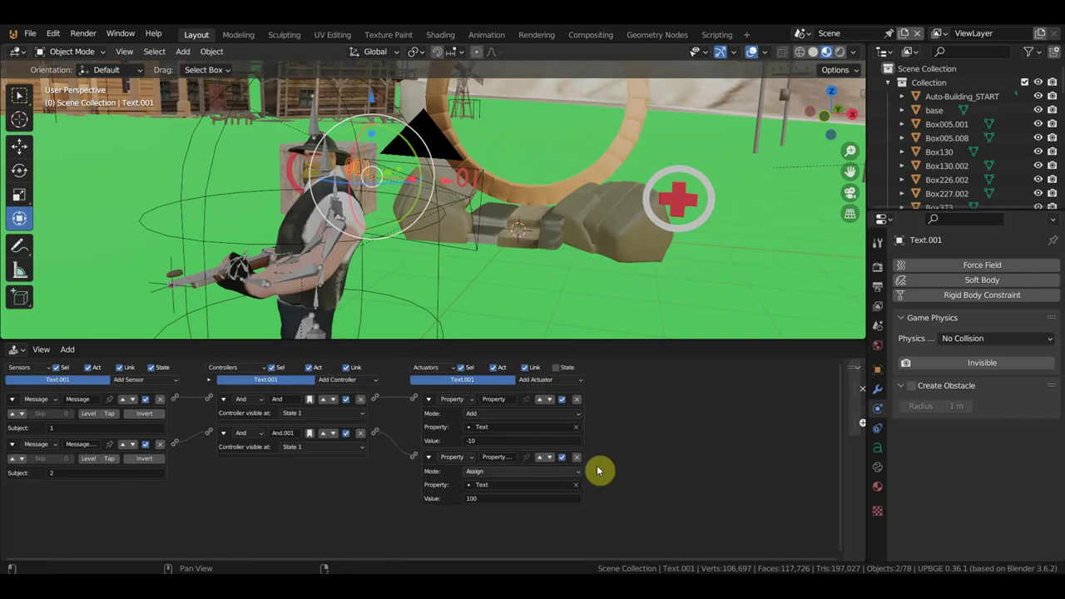
Step: Give Text.001 a Collision sensor linked to a new Scene actuator
left_click(147, 380)
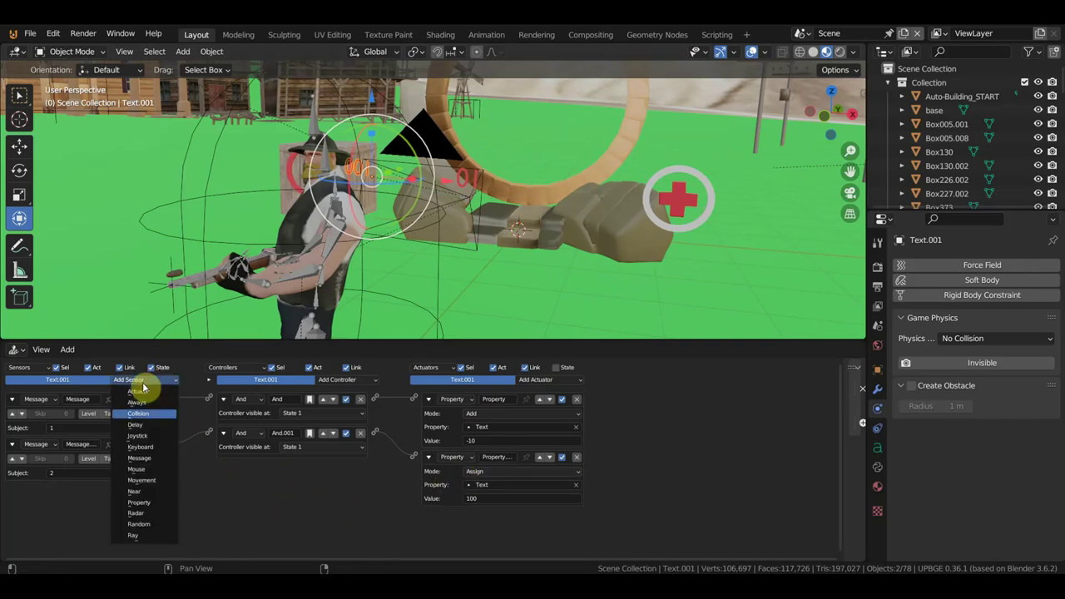
left_click(142, 413)
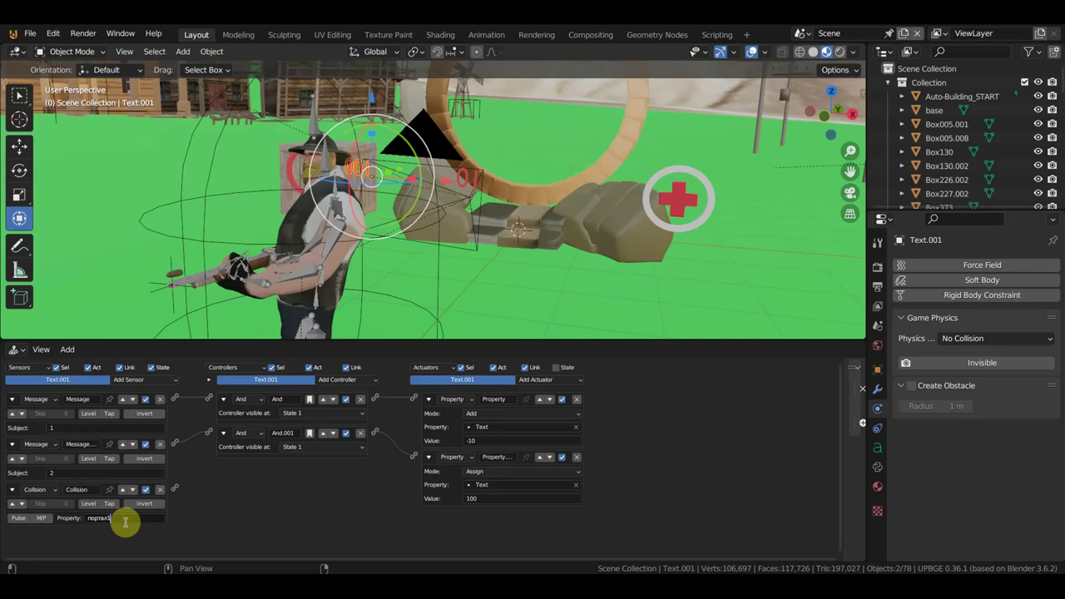
left_click(545, 381)
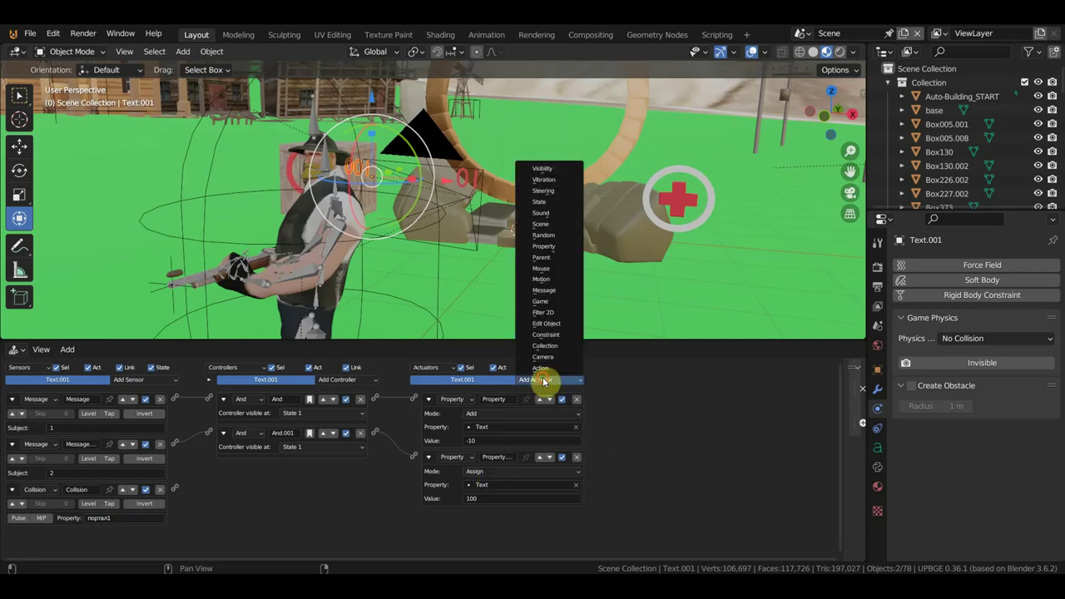
left_click(549, 224)
left_click_drag(176, 488, 415, 515)
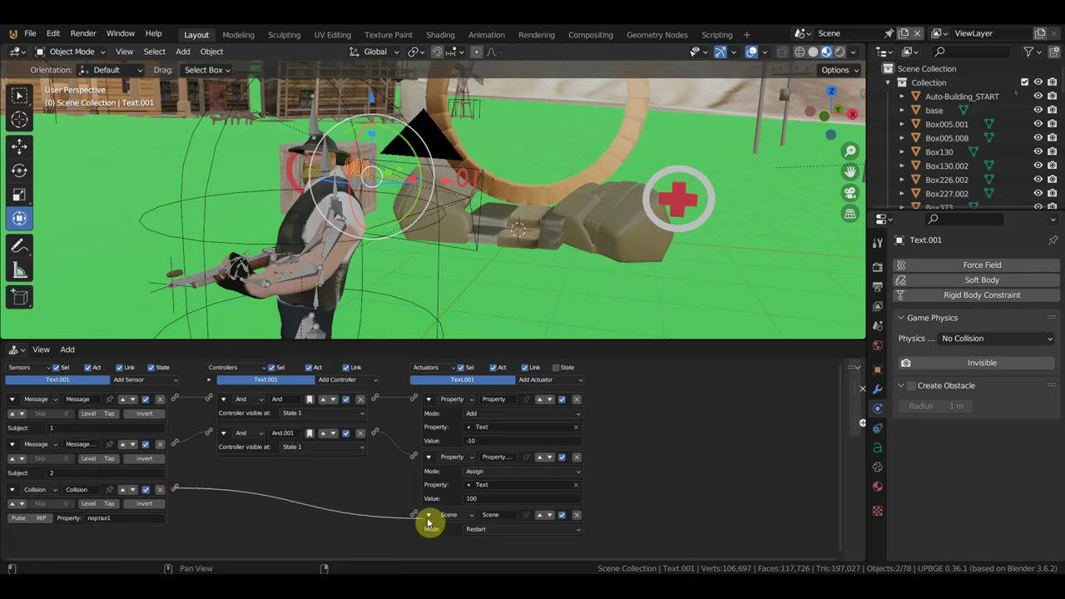
Step: Set the actuator to Set Scene targeting Scene.001 and enlarge the 3D view
left_click(497, 530)
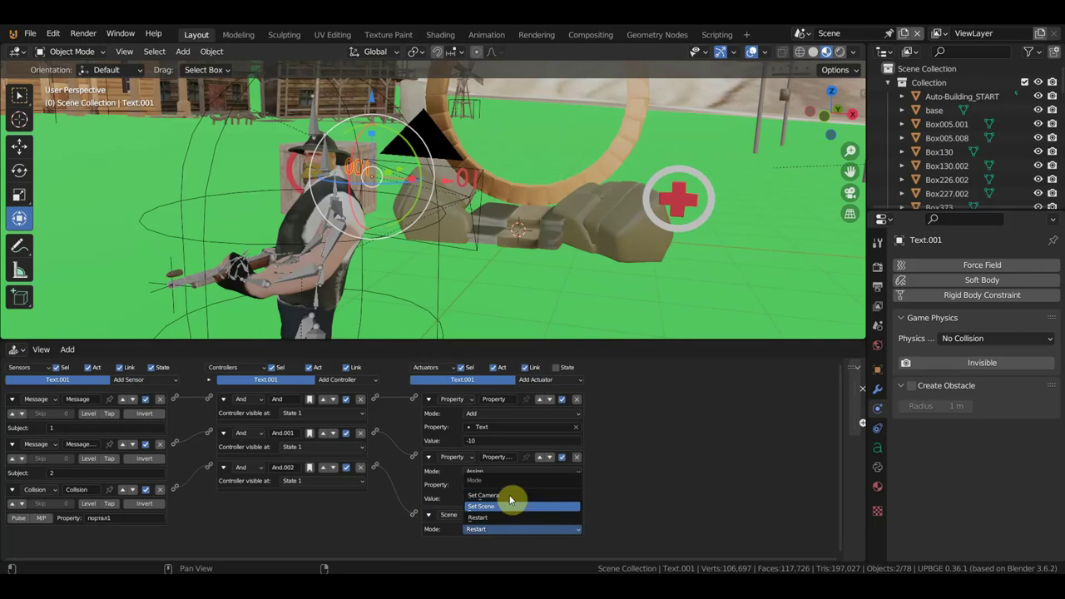
left_click(503, 506)
left_click(495, 543)
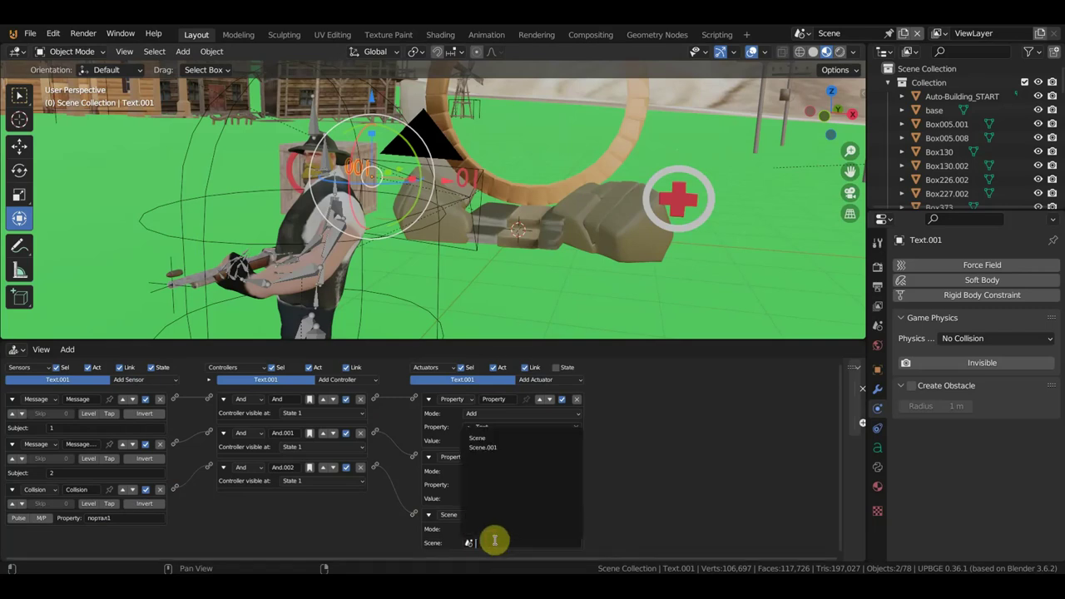
left_click(495, 447)
left_click_drag(556, 338, 556, 542)
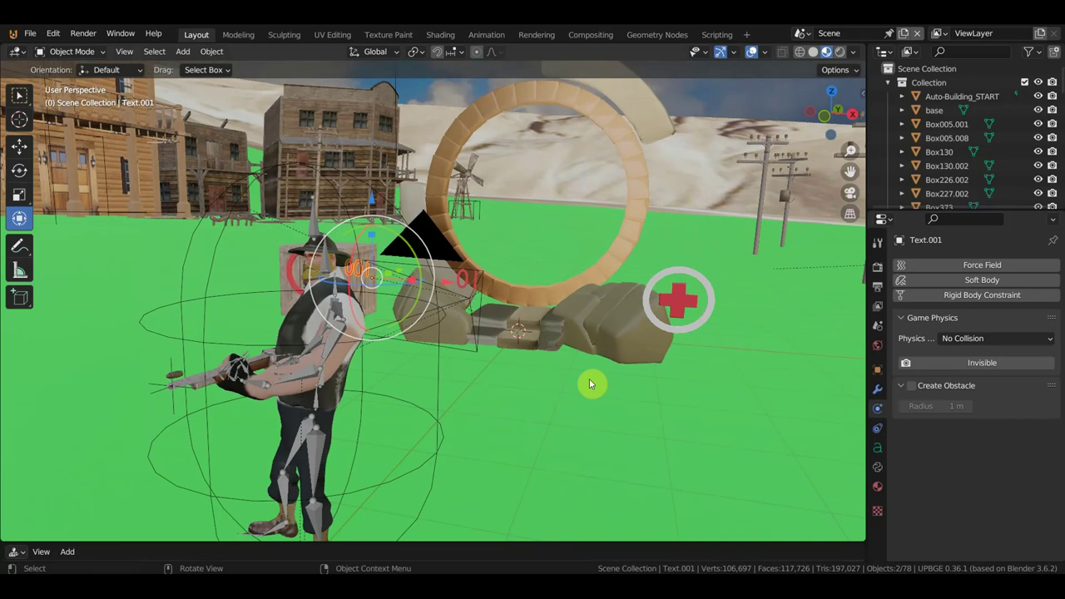
Step: Switch to camera view and save 'Мастерсон портал.между сценами.blend'
key("KP_0")
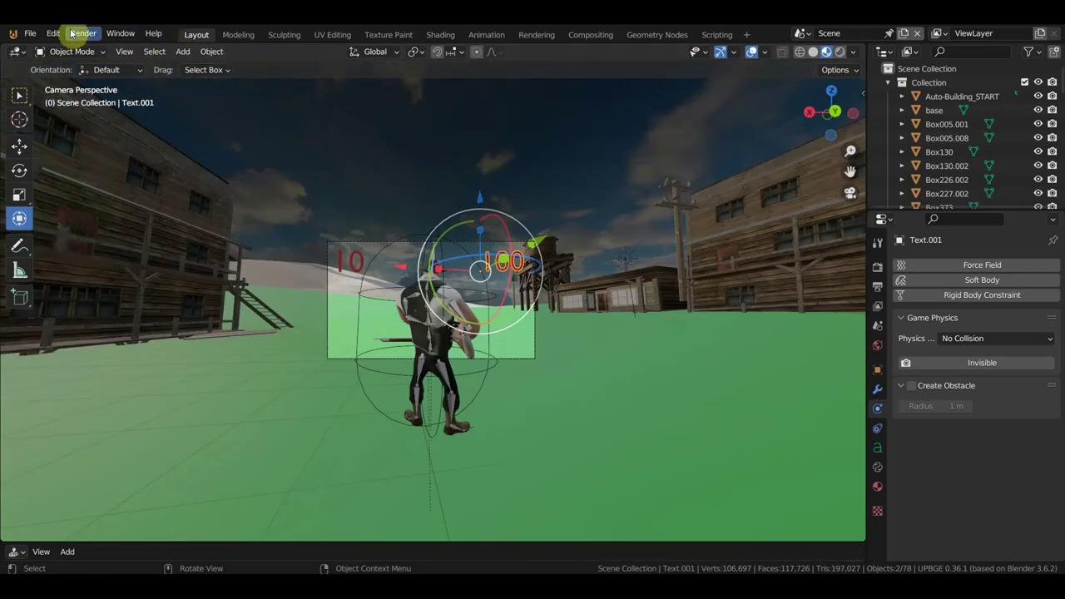
left_click(18, 34)
left_click(30, 34)
left_click(30, 34)
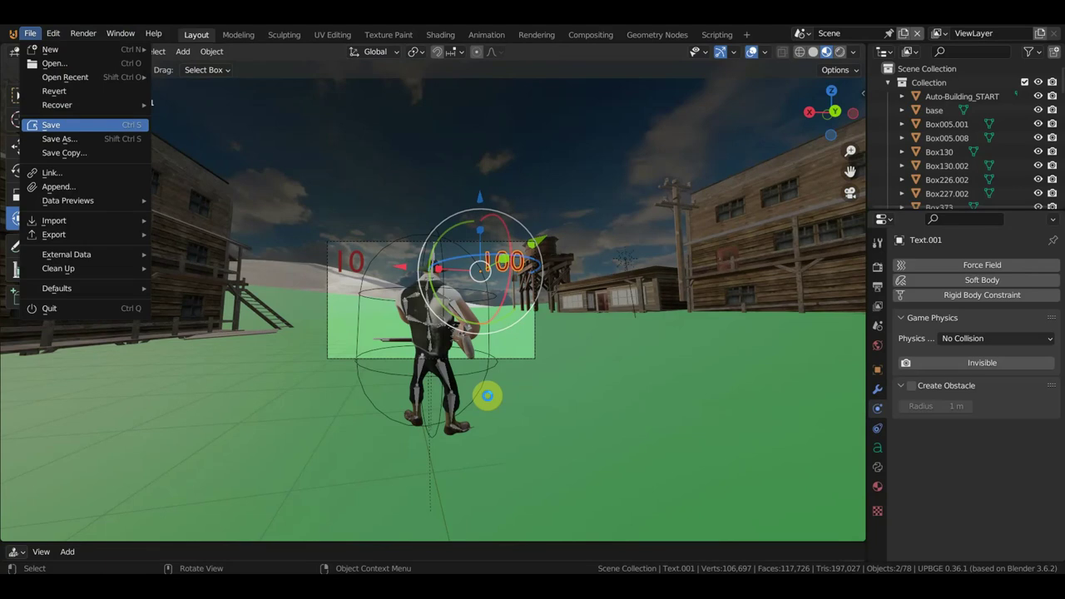
key("Return")
scroll(511, 412, "up", 4)
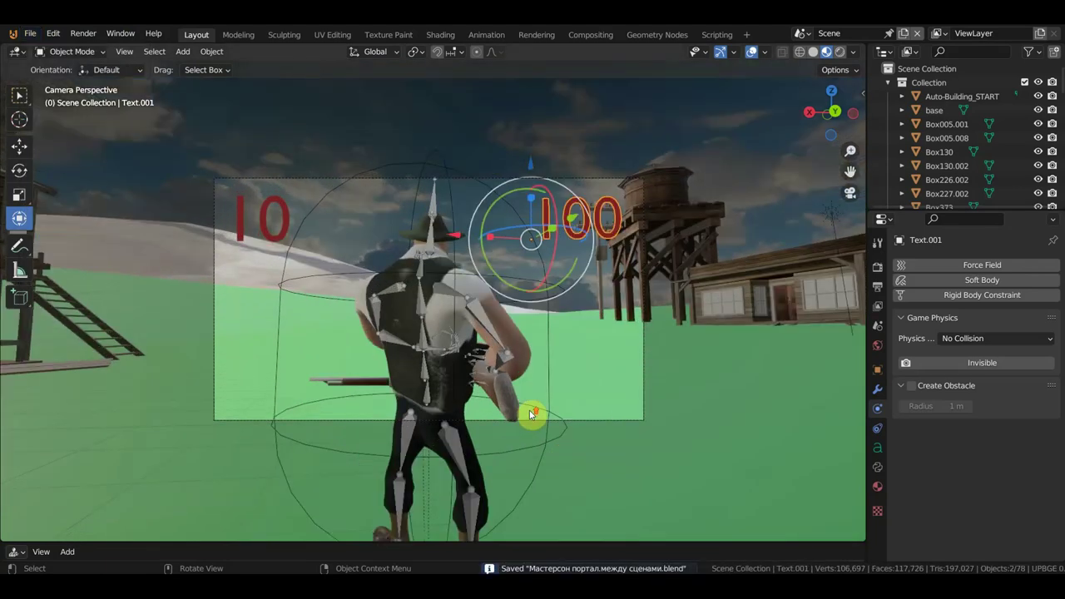
scroll(530, 414, "up", 2)
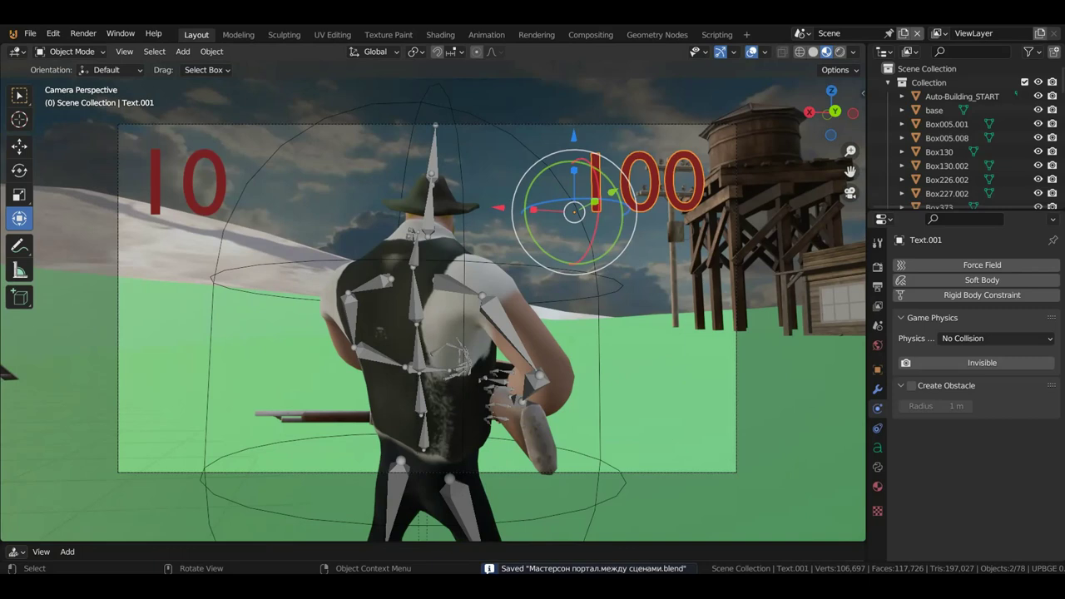
key("p")
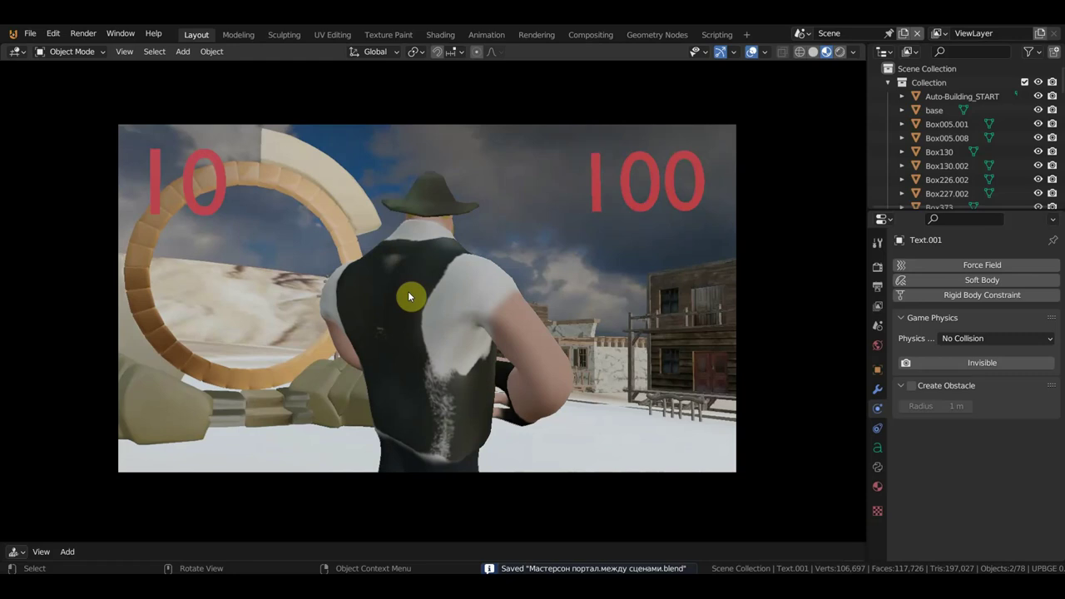
key("Escape")
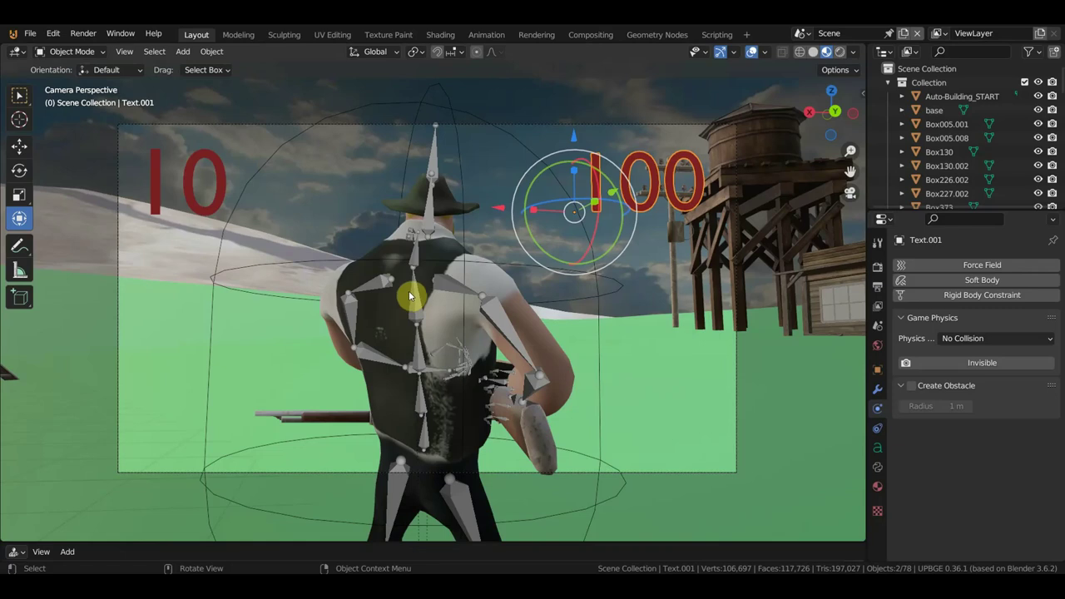
mouse_move(494, 286)
middle_mouse_down()
mouse_move(528, 305)
mouse_move(589, 305)
mouse_move(565, 308)
mouse_move(744, 309)
mouse_move(623, 311)
middle_mouse_up()
scroll(623, 311, "up", 2)
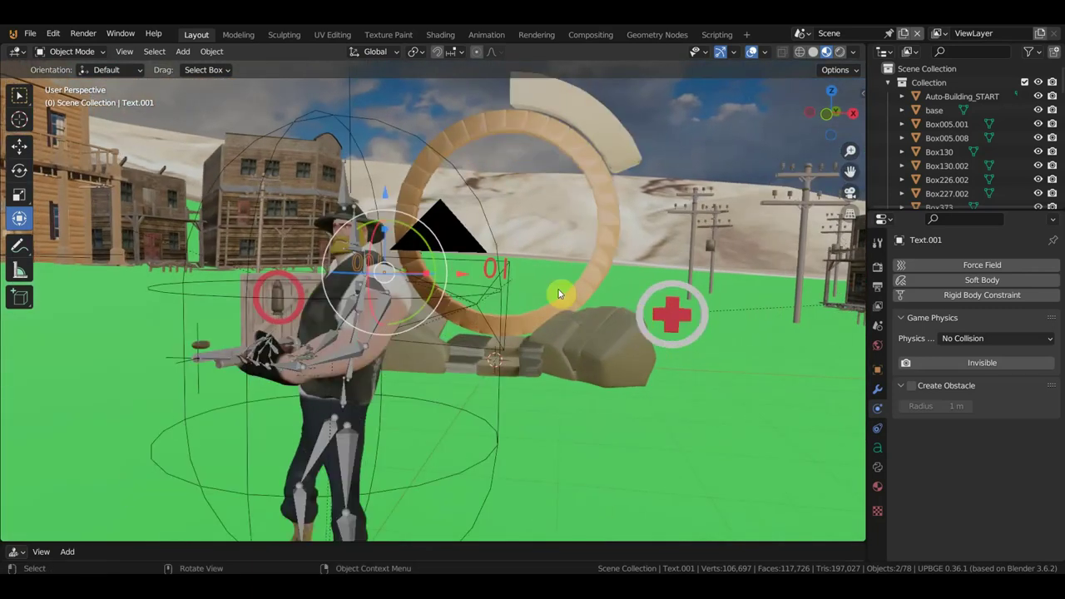
left_click(469, 188)
scroll(478, 183, "down", 3)
scroll(483, 185, "down", 1)
mouse_move(488, 188)
middle_mouse_down()
mouse_move(525, 200)
mouse_move(504, 197)
middle_mouse_up()
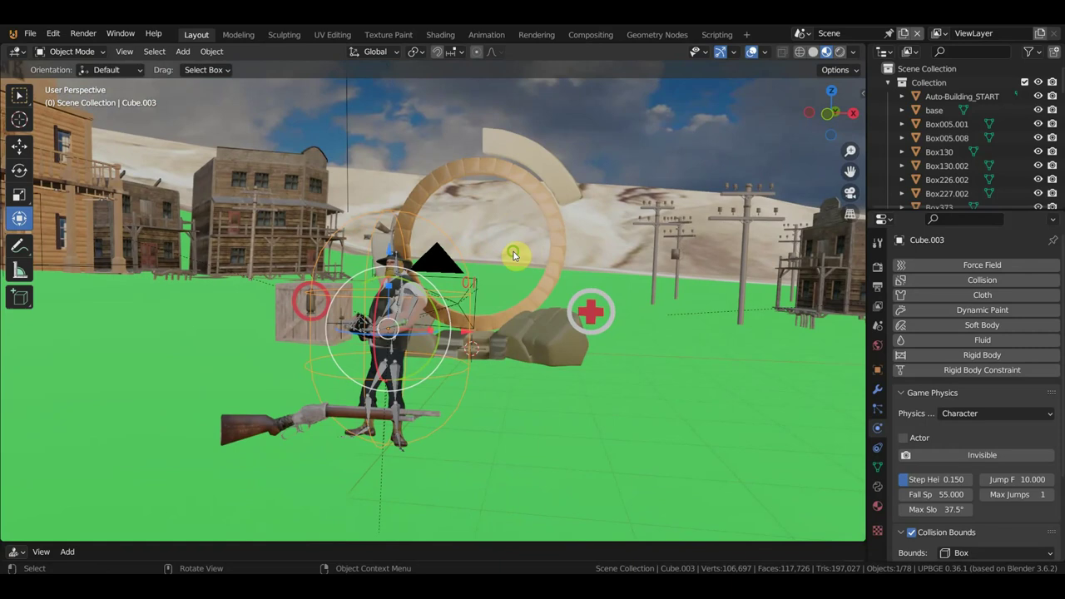
mouse_move(516, 255)
middle_mouse_down()
mouse_move(598, 251)
mouse_move(492, 259)
mouse_move(492, 245)
mouse_move(495, 255)
mouse_move(521, 255)
mouse_move(559, 308)
middle_mouse_up()
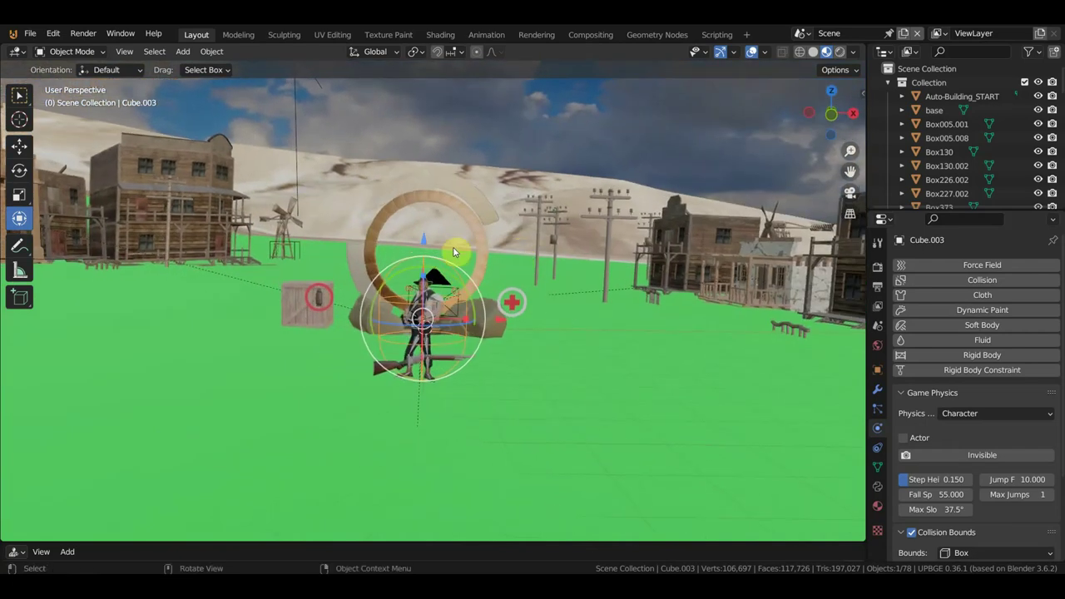
left_click(615, 350)
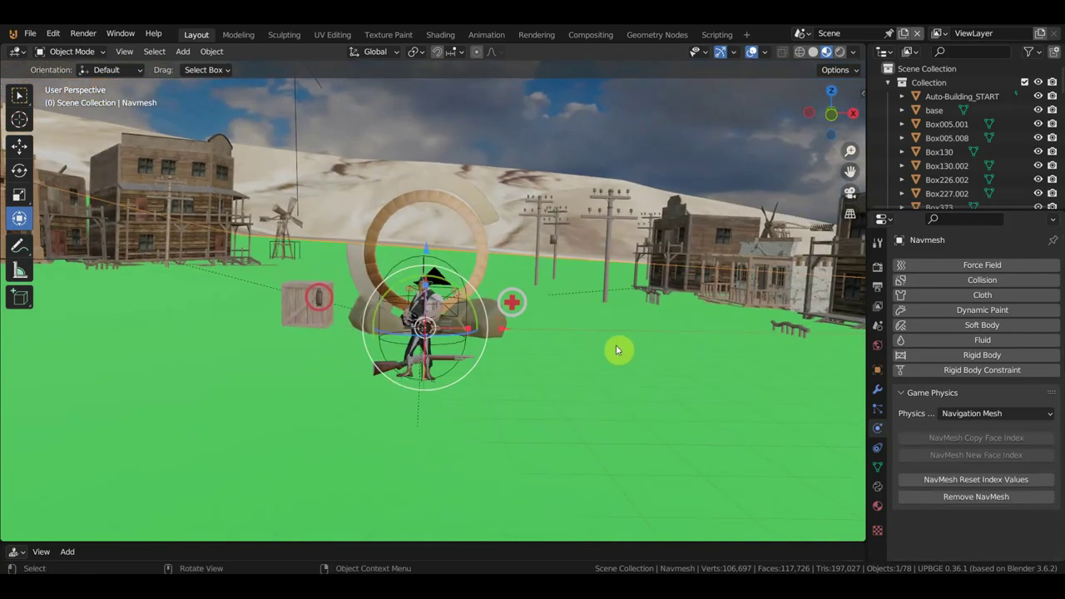
middle_click_drag(605, 338, 597, 247)
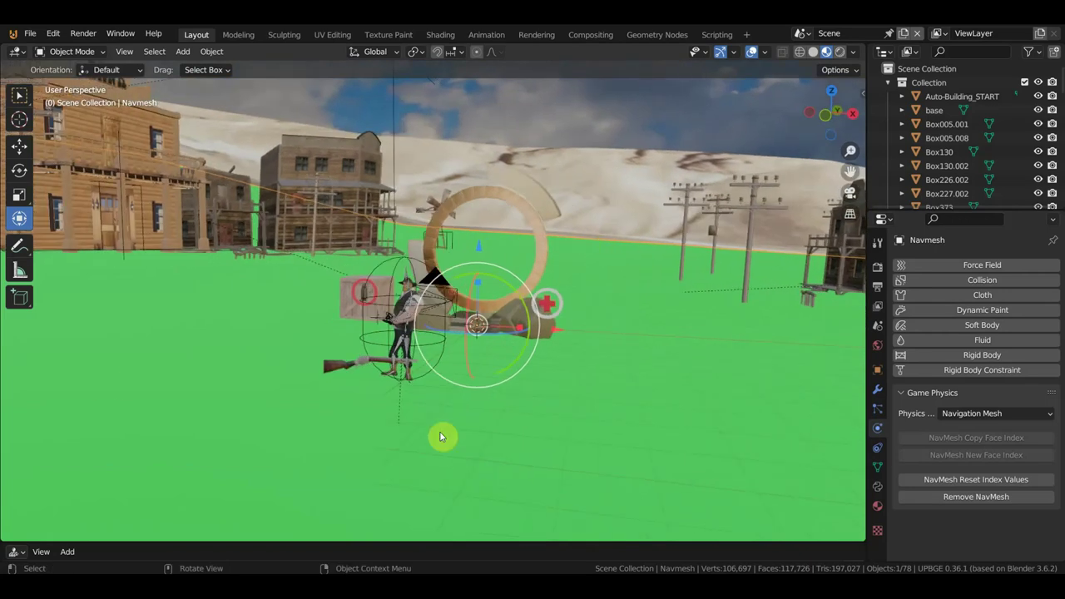
scroll(944, 162, "down", 3)
scroll(951, 160, "down", 3)
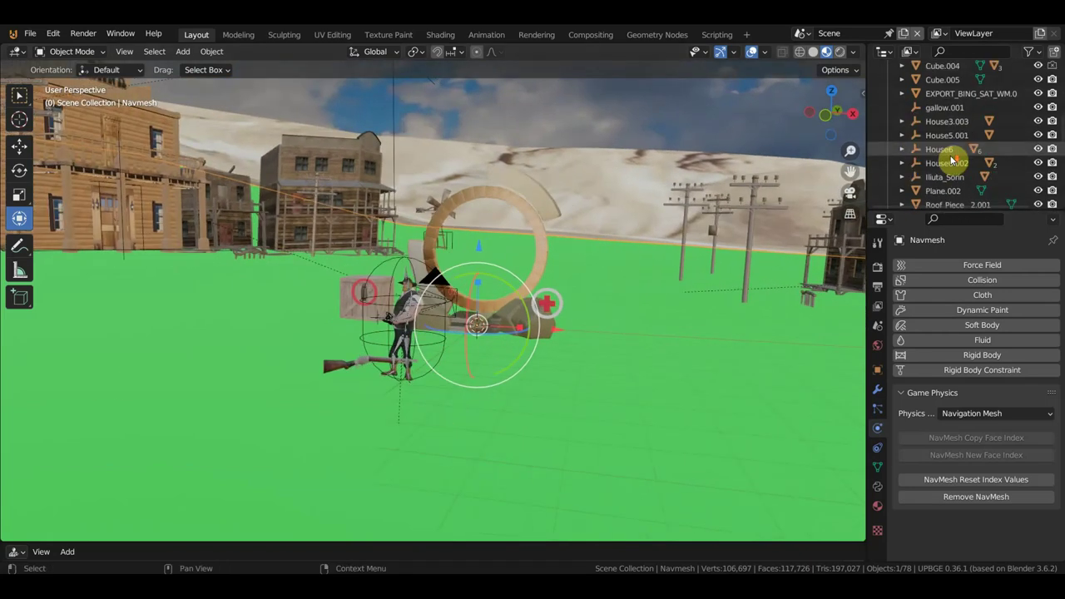
scroll(951, 160, "down", 5)
scroll(954, 163, "down", 5)
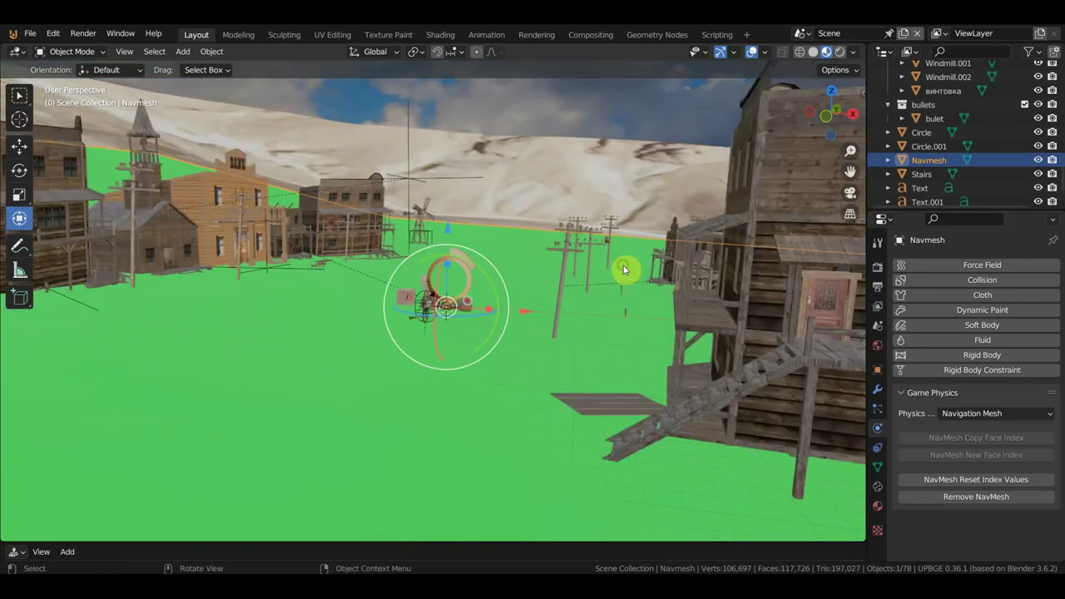
scroll(553, 289, "up", 3)
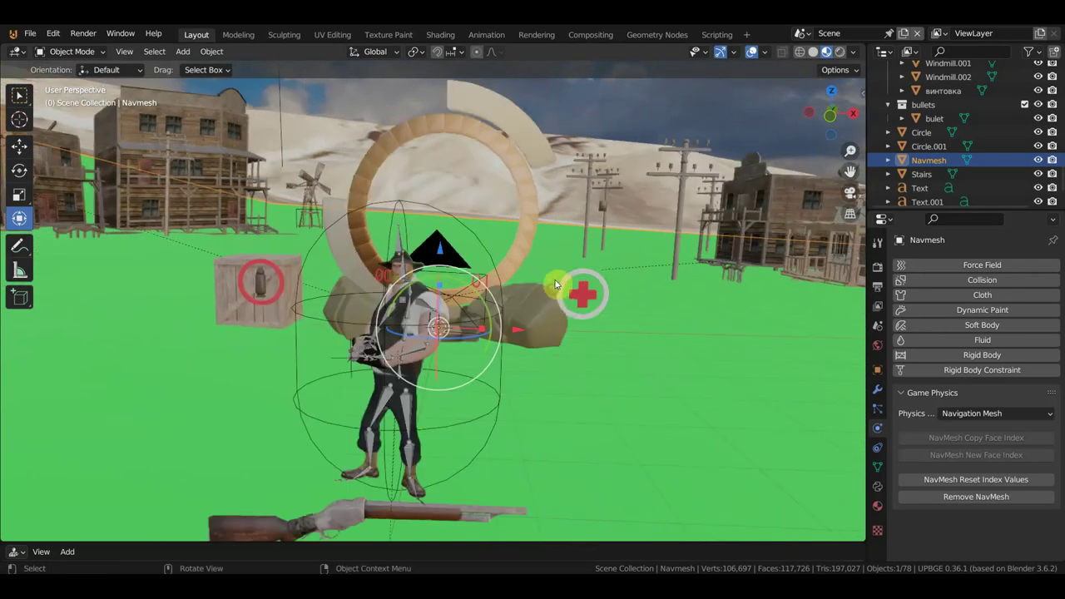